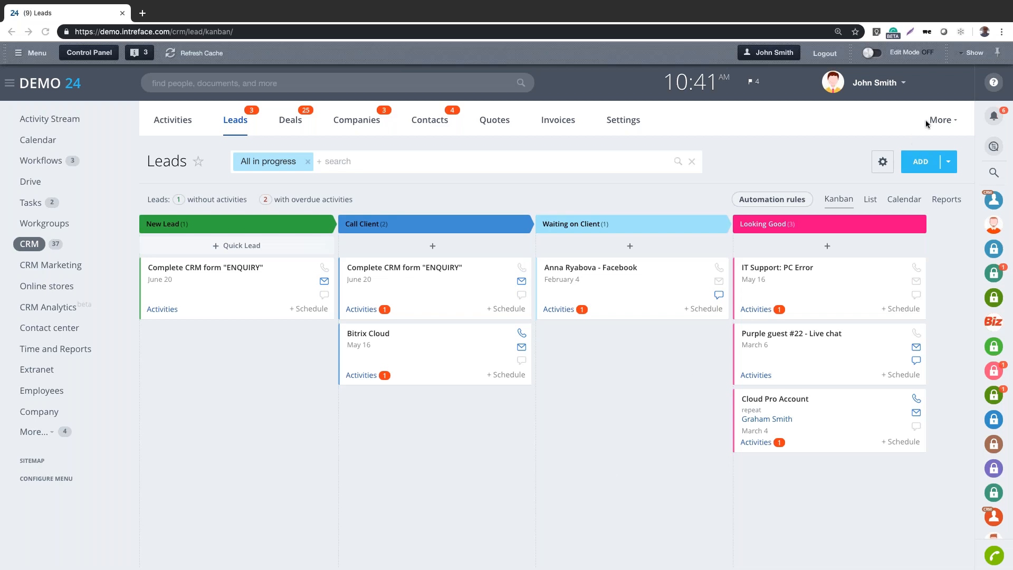
- Review the Simple CRM and Classic CRM options in the CRM mode settings, and close them without saving
click(883, 165)
click(883, 162)
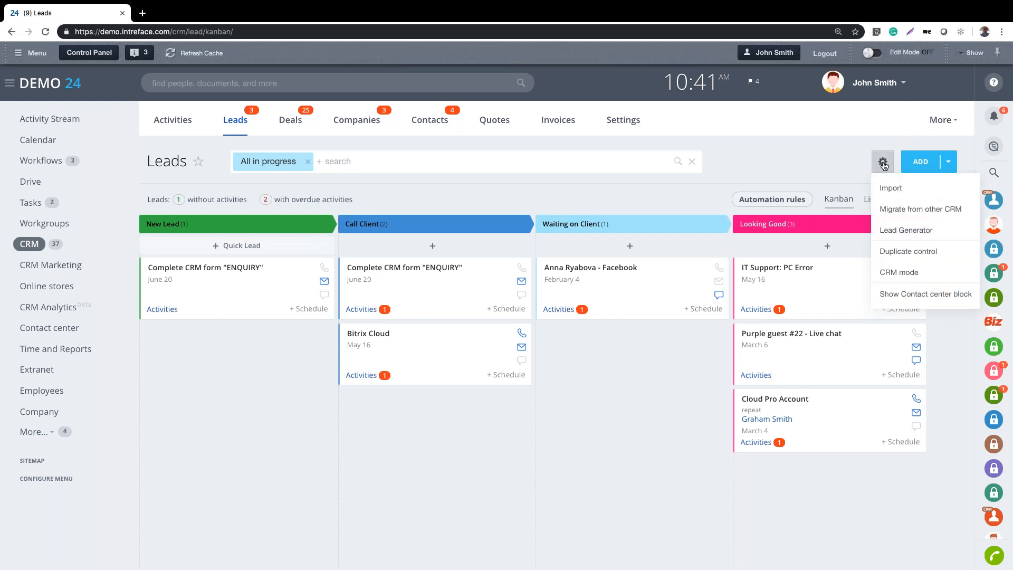
click(900, 273)
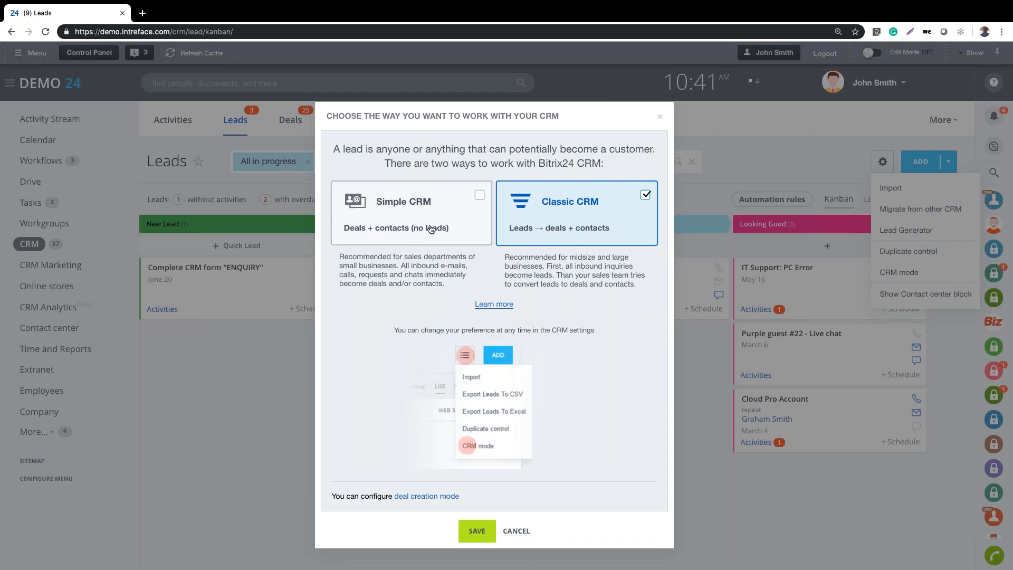
click(516, 531)
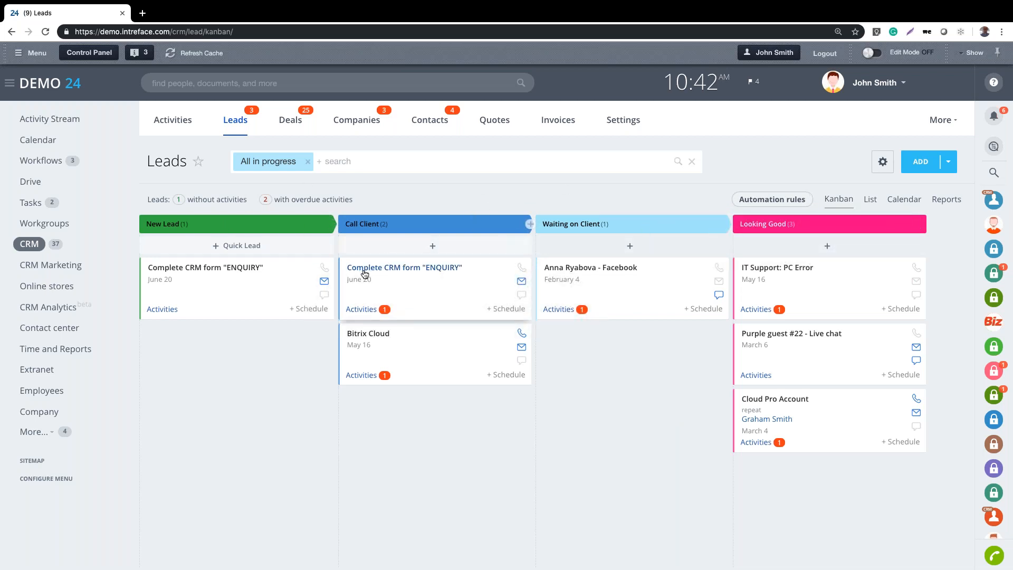
- Move the "ENQUIRY" lead from Call Client to New Lead and view the quick lead form for the Looking Good stage
drag(364, 274, 185, 272)
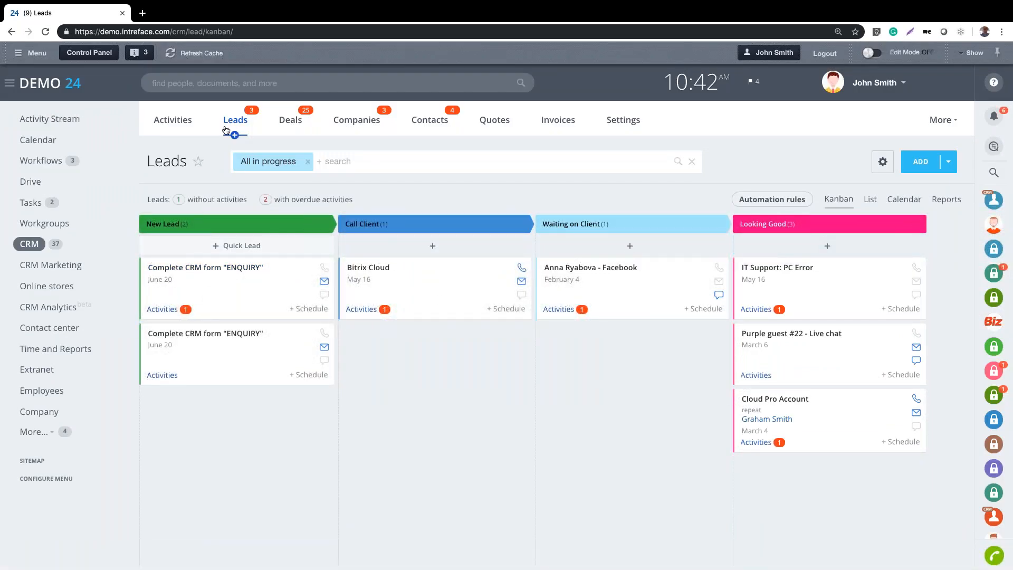
mouse_move(235, 139)
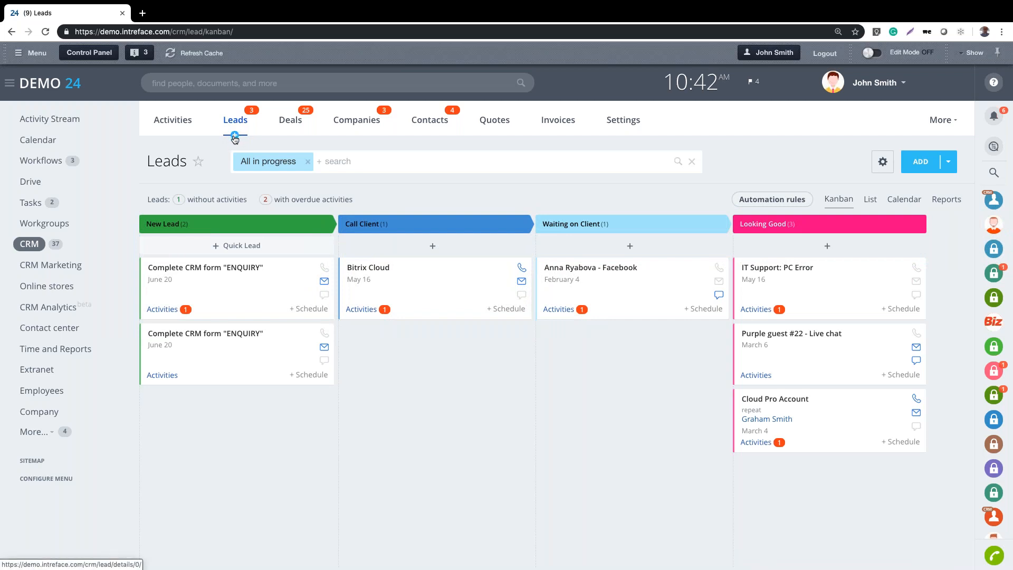
click(828, 246)
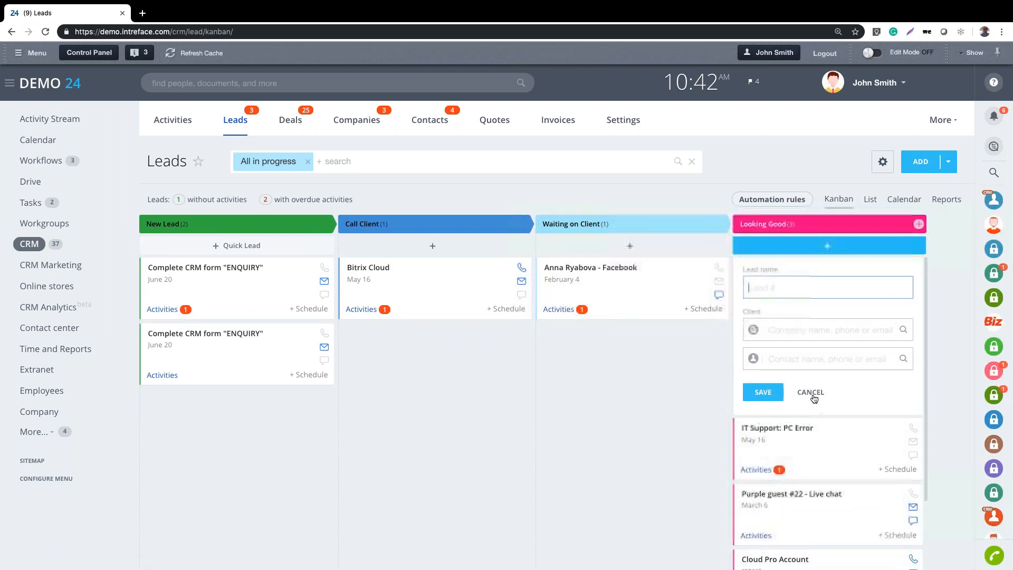
click(813, 395)
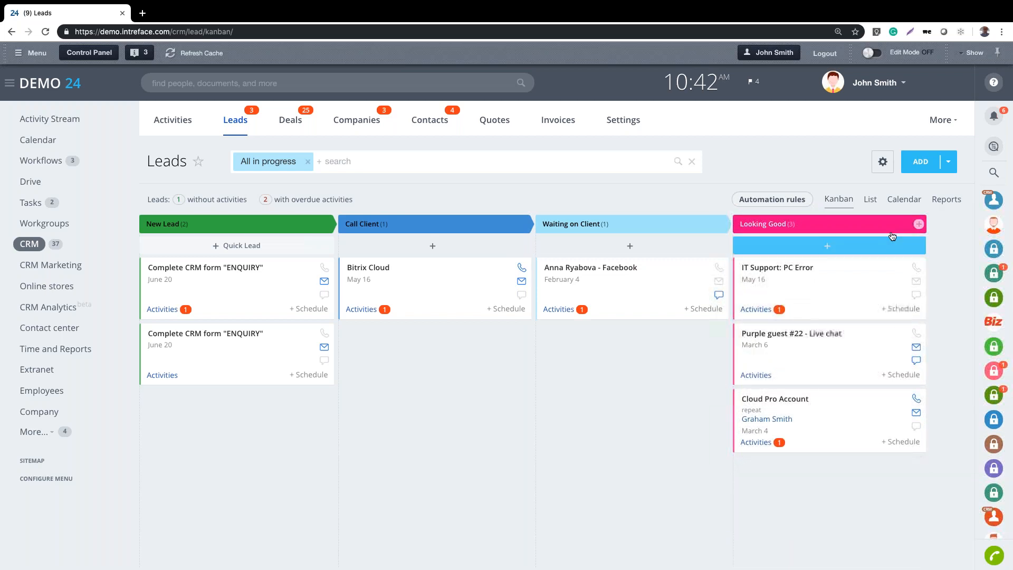
- Switch the leads to the list view and move the Responsible column directly after Created by
click(870, 201)
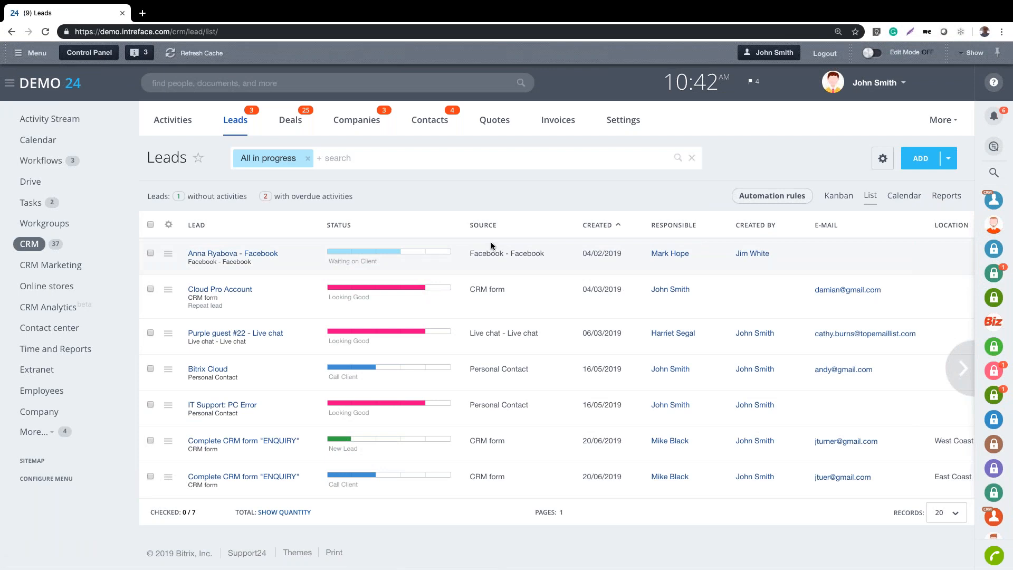
drag(756, 225, 775, 234)
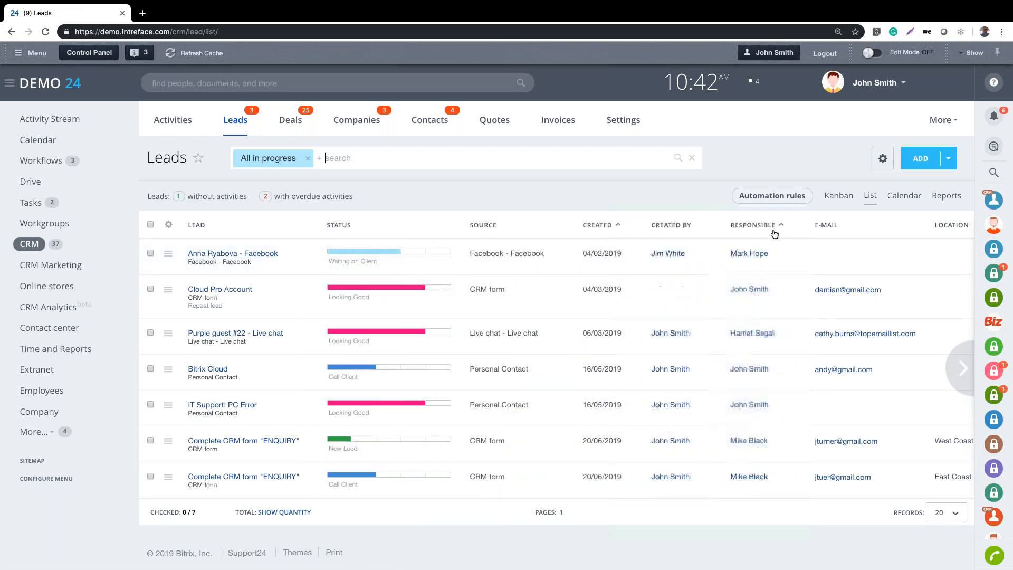
- View the column choices for the leads list, and move the Responsible column between Source and Created
click(169, 226)
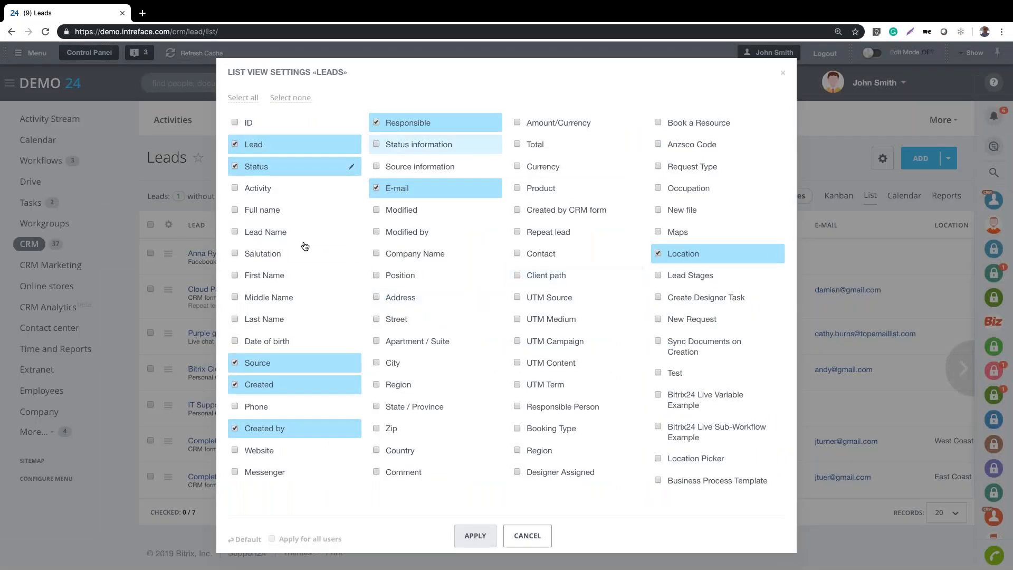
click(528, 536)
drag(748, 222, 601, 224)
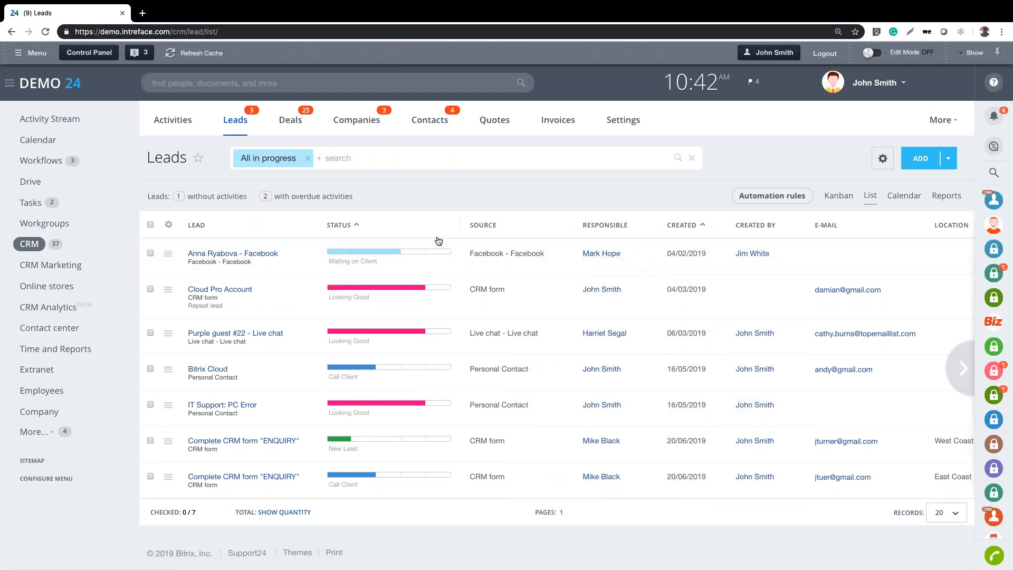
- Filter the leads by the signed-in employee as responsible person and by the Looking Good status
click(392, 157)
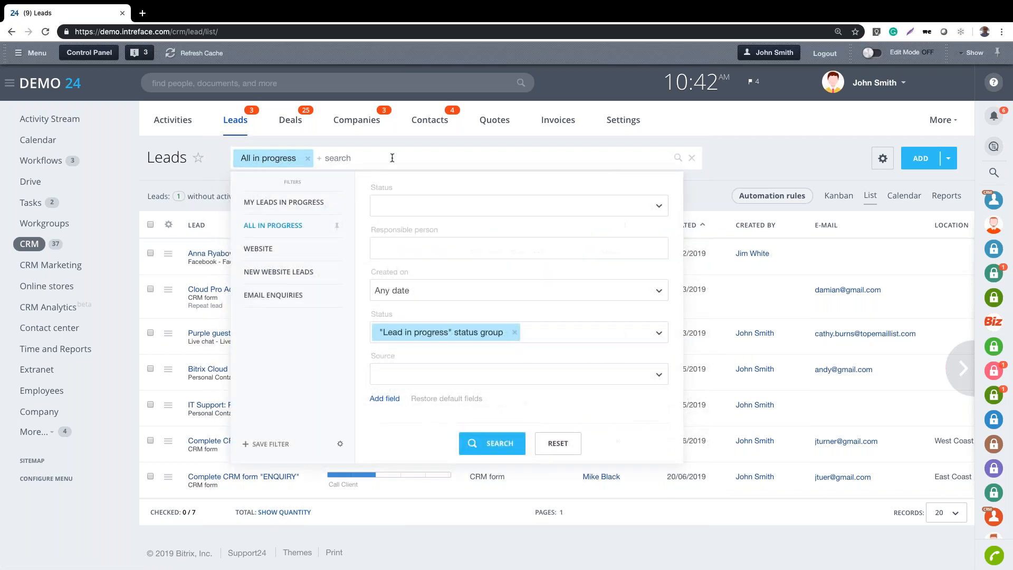
click(410, 246)
click(419, 333)
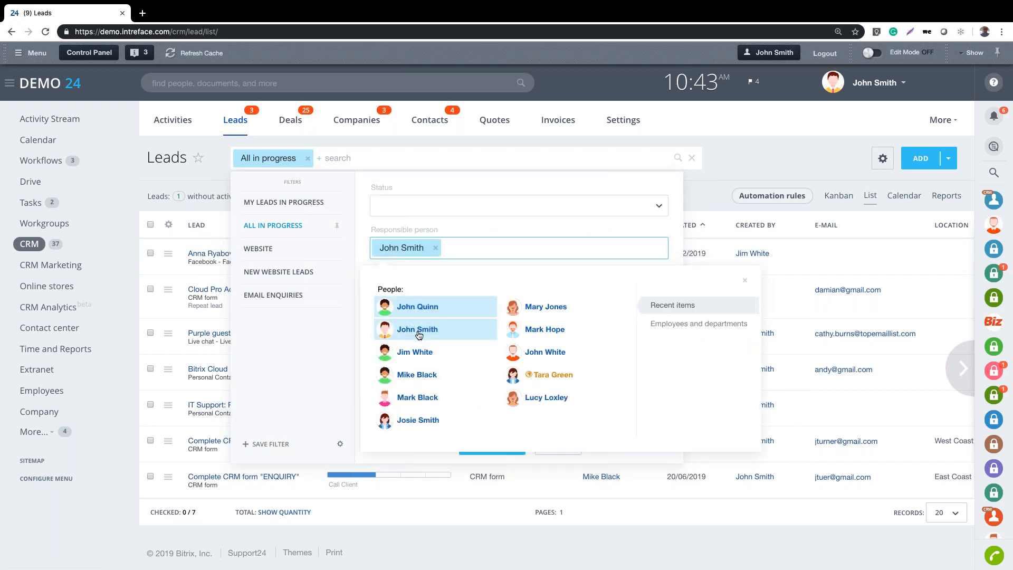
click(317, 347)
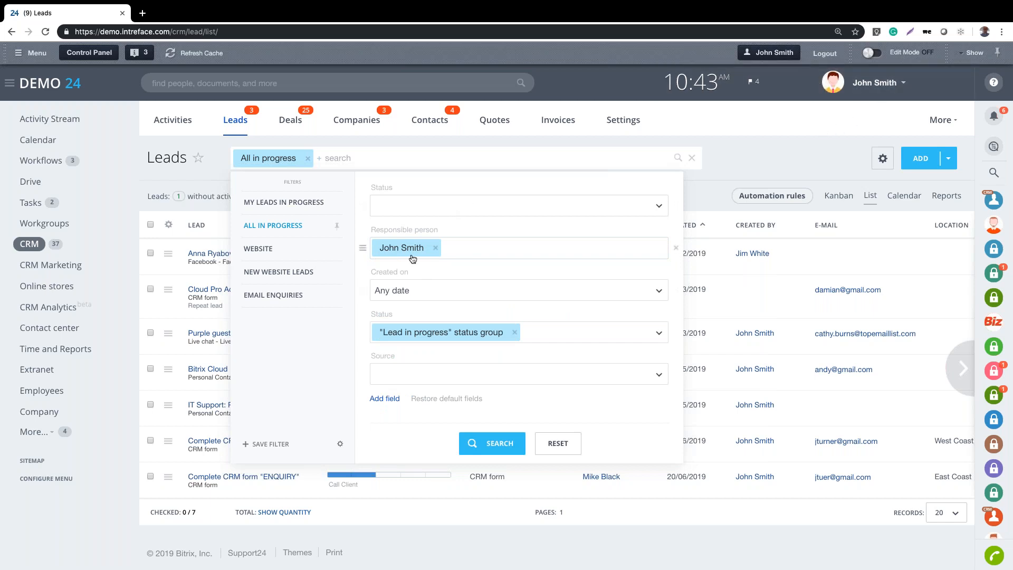
click(434, 206)
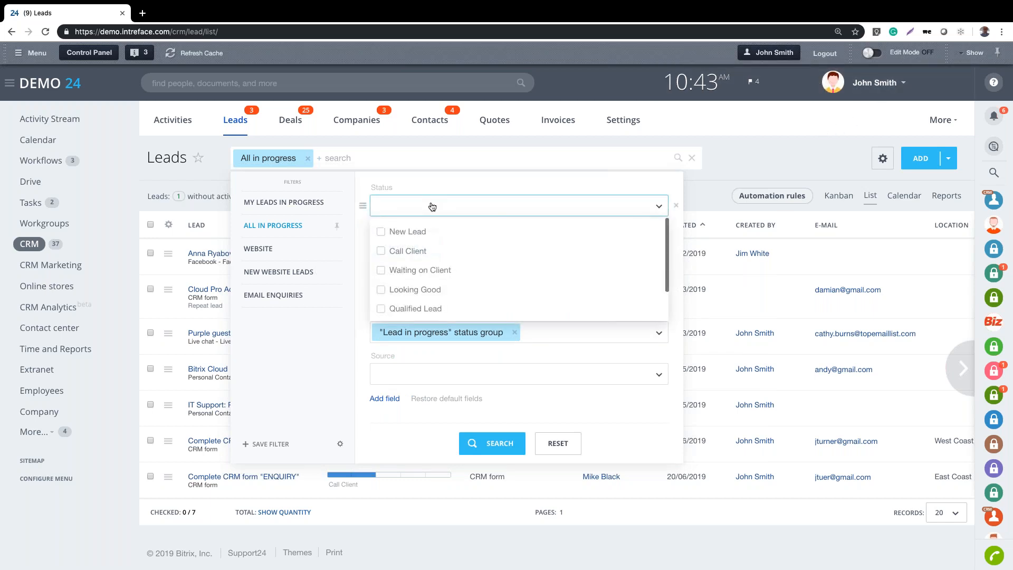
click(423, 291)
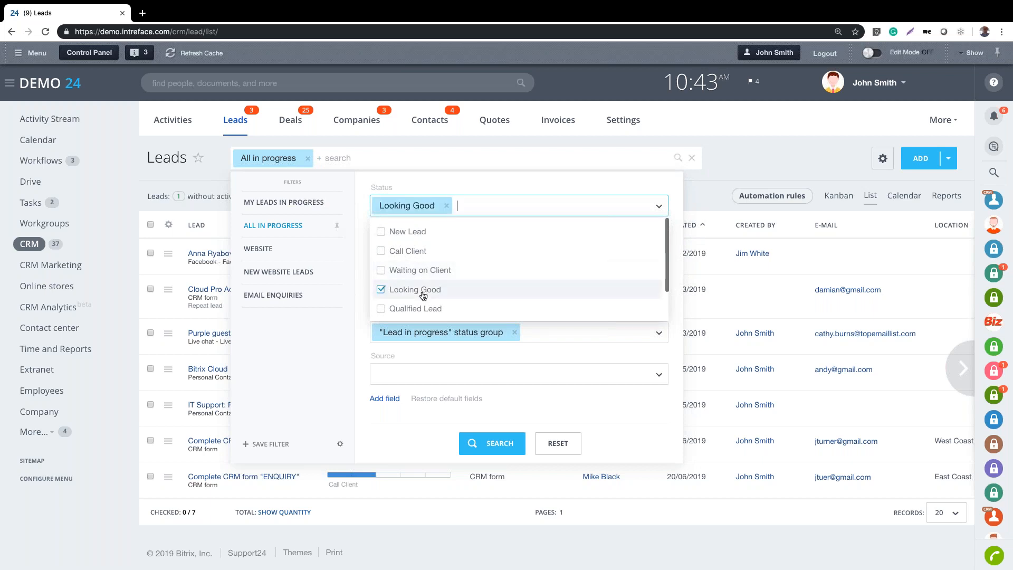
click(491, 450)
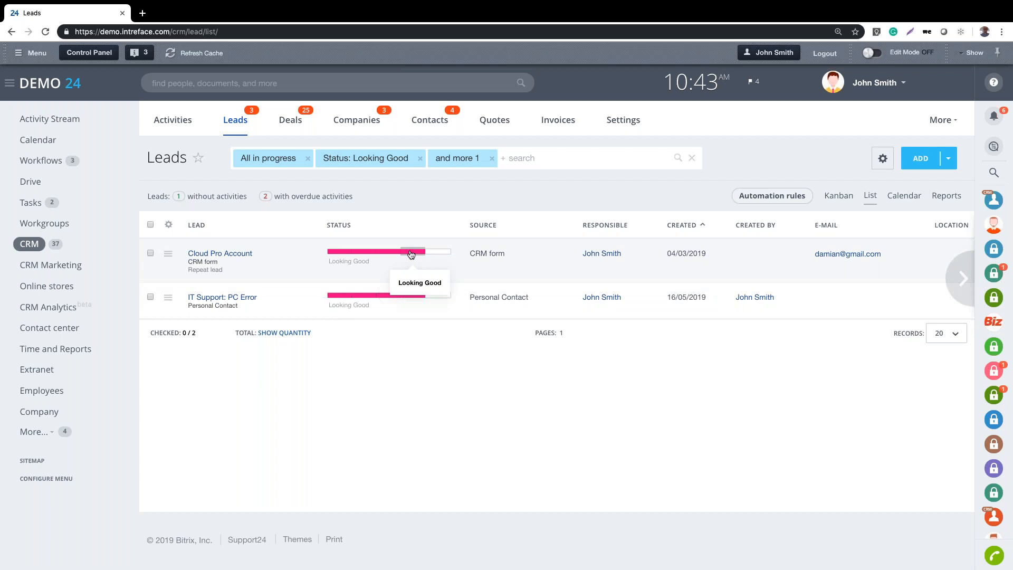
- Narrow the filtered leads list with the search term "cloud"
click(558, 156)
text(cloud)
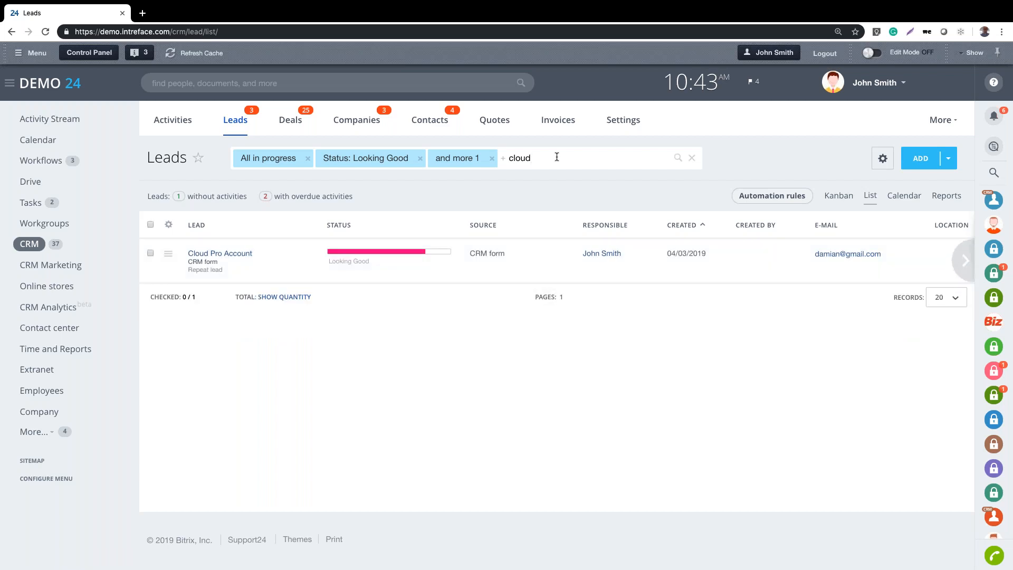
- Clear the search text and remove all filters from the leads list, including All in progress
click(492, 158)
click(420, 159)
key(BackSpace)
key(BackSpace)
key(BackSpace)
key(BackSpace)
key(BackSpace)
key(BackSpace)
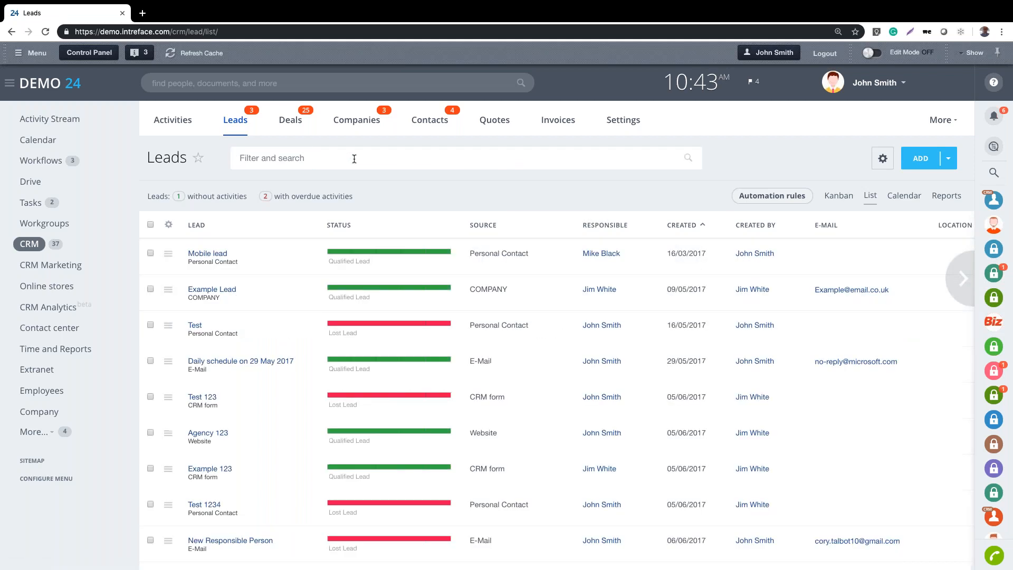
- Show the leads in the calendar view and look at its period and sorting options
click(906, 197)
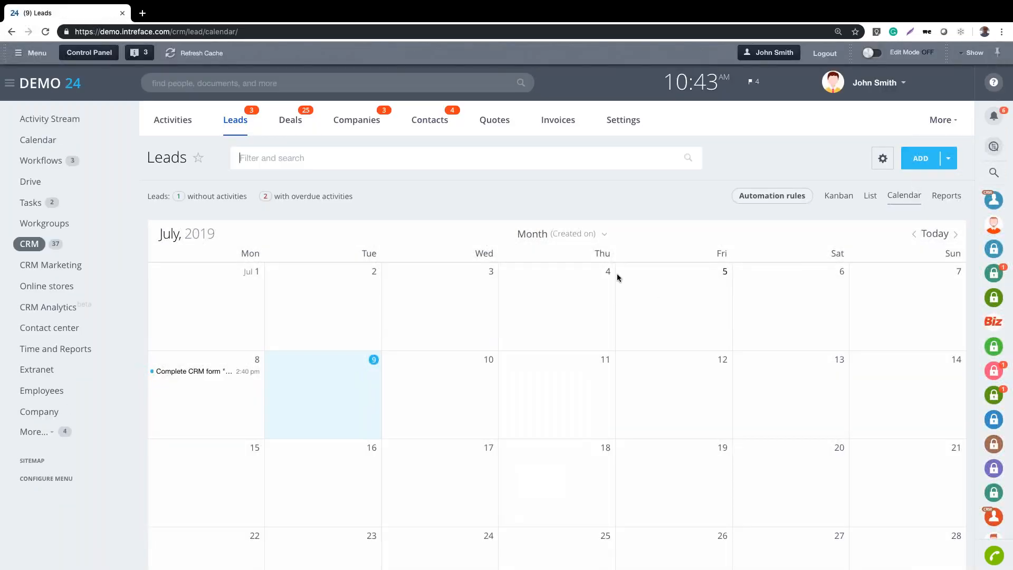
click(601, 235)
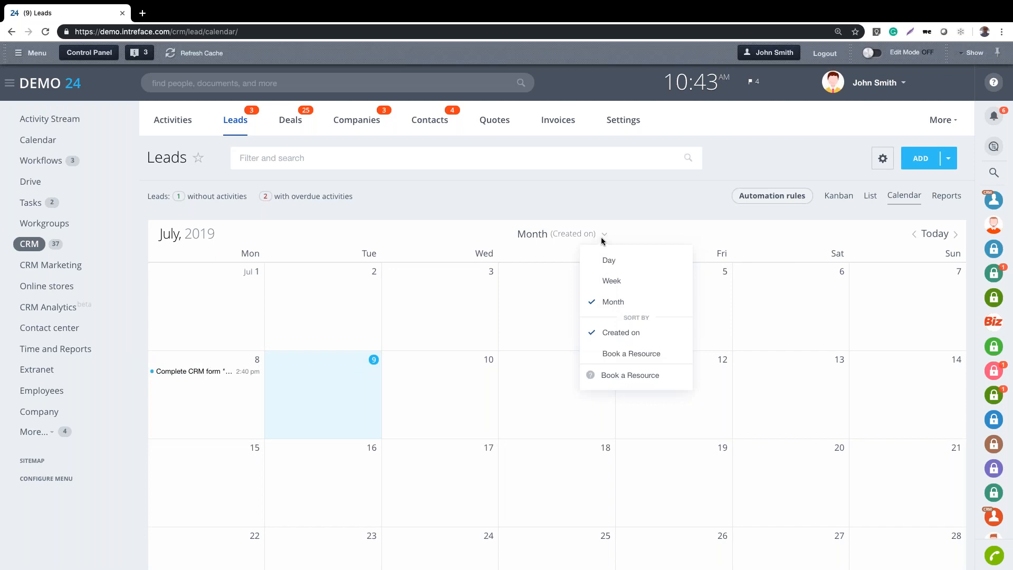
click(623, 194)
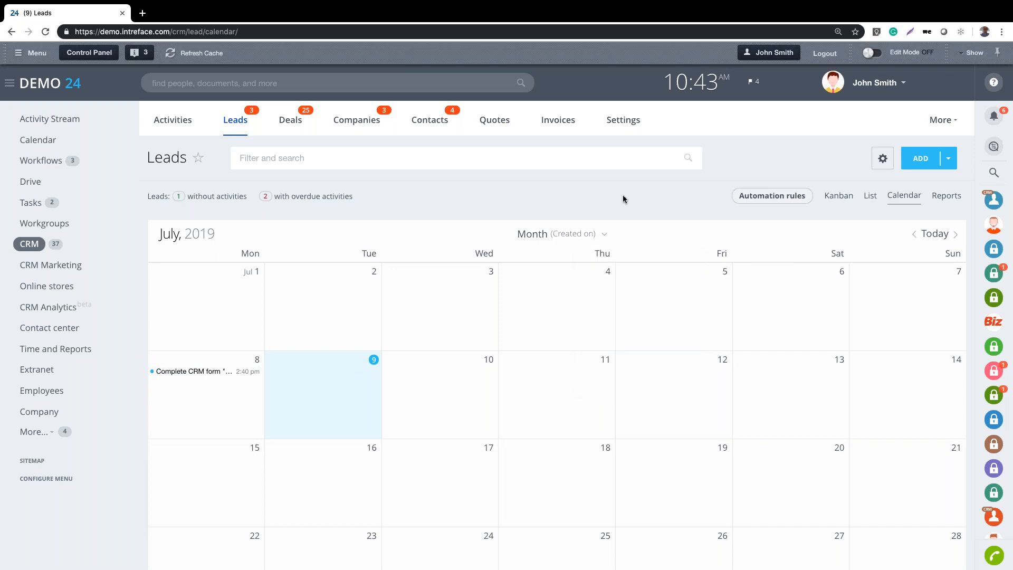
- Open the lead reports and look through the chart types offered for a new lead report
click(946, 196)
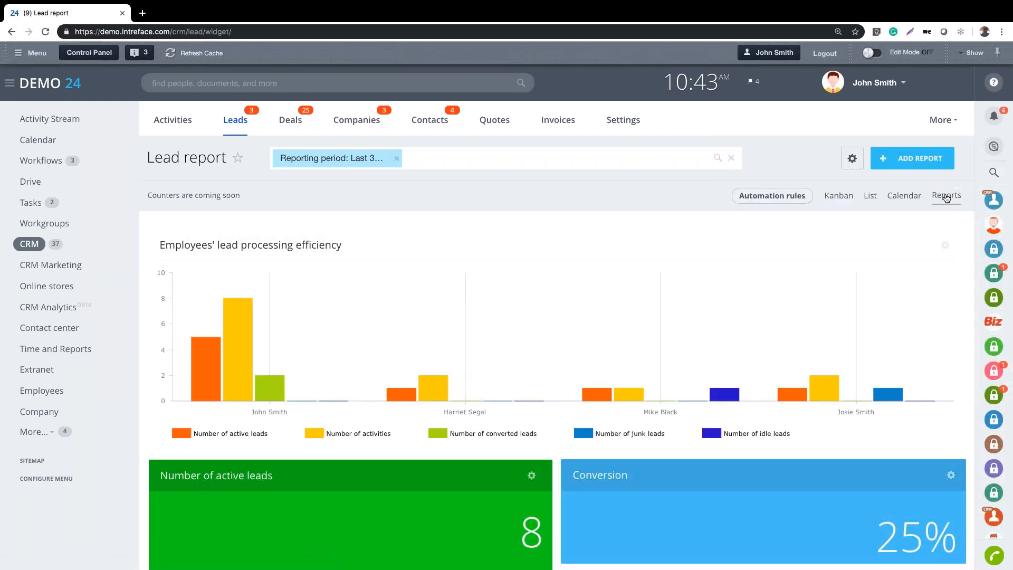
click(921, 159)
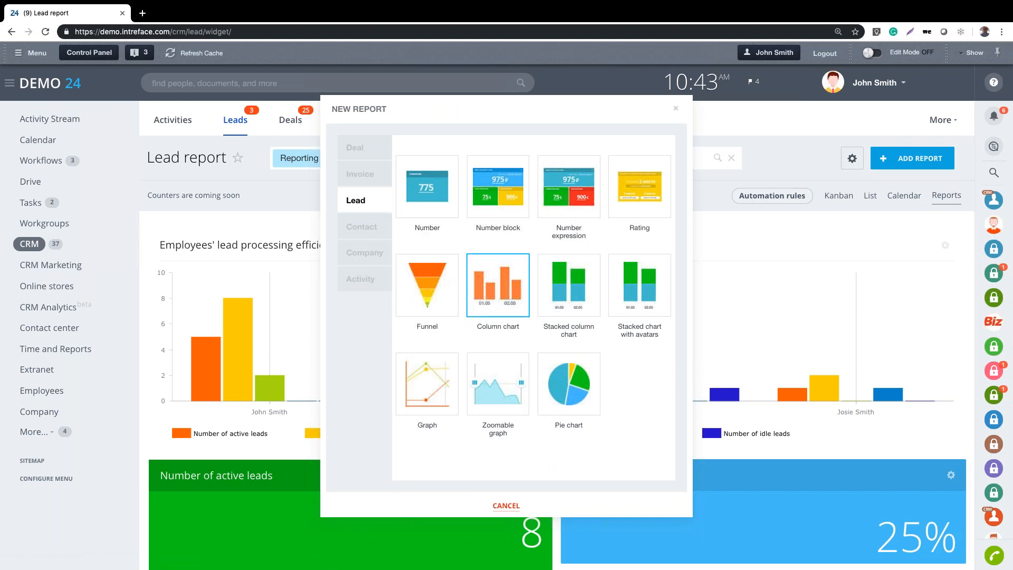
click(676, 109)
- Move the Conversion widget into its own full-width row directly below the Employees' lead processing efficiency chart
scroll(683, 358, down, 1)
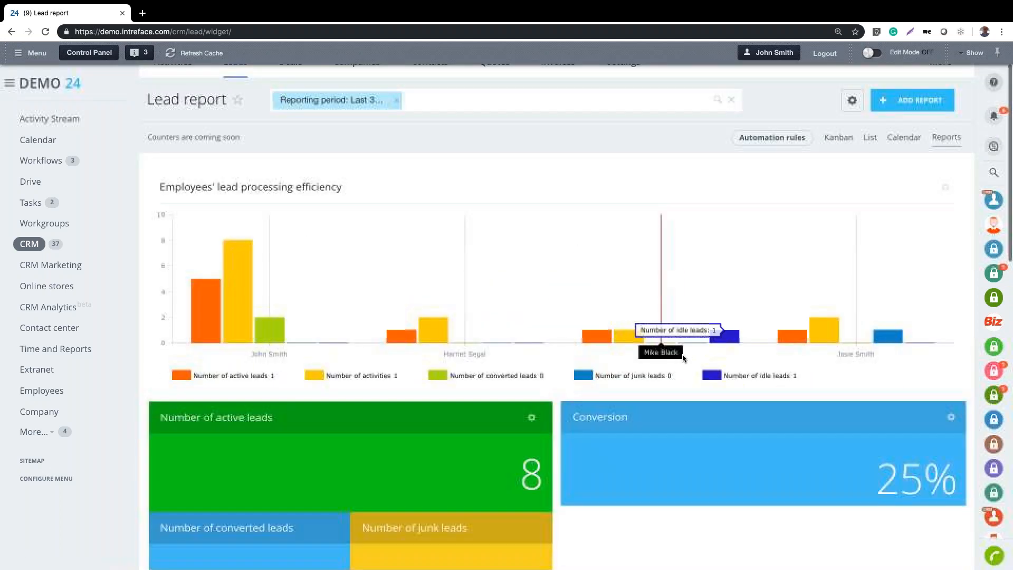
drag(751, 407, 556, 452)
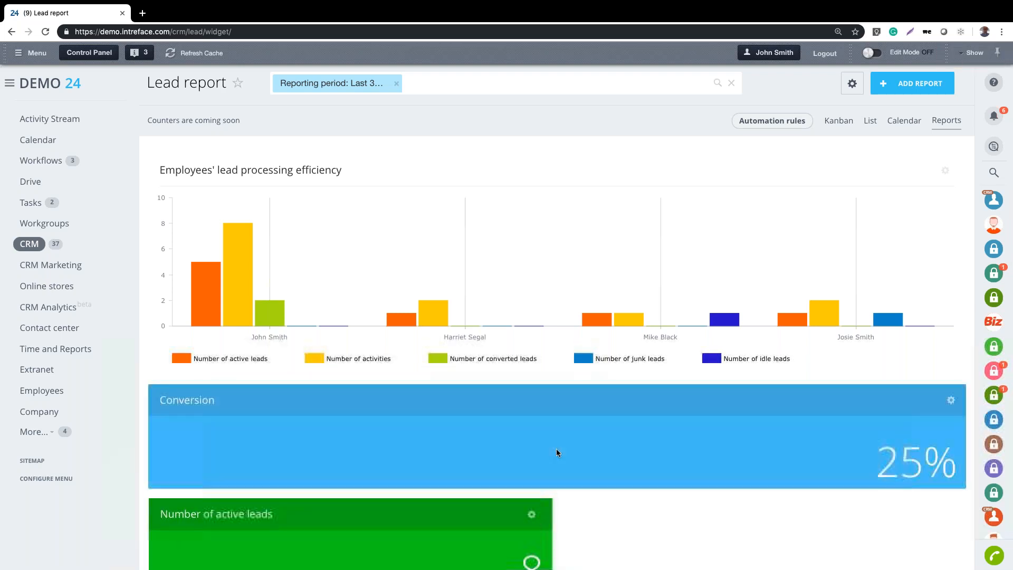
scroll(556, 452, down, 5)
drag(677, 477, 683, 361)
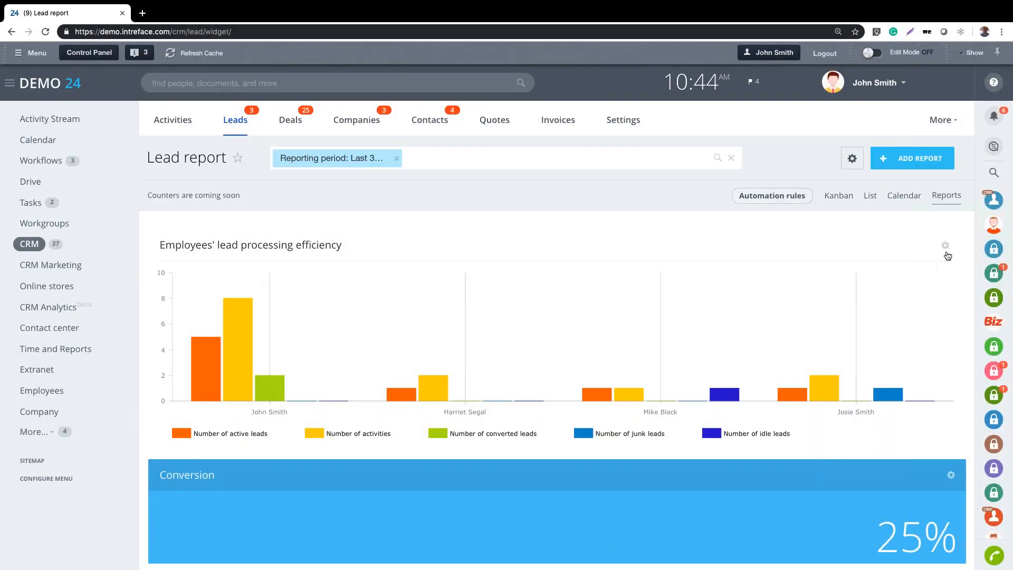
- View the widget parameters of the Employees' lead processing efficiency chart and close them without saving
click(946, 246)
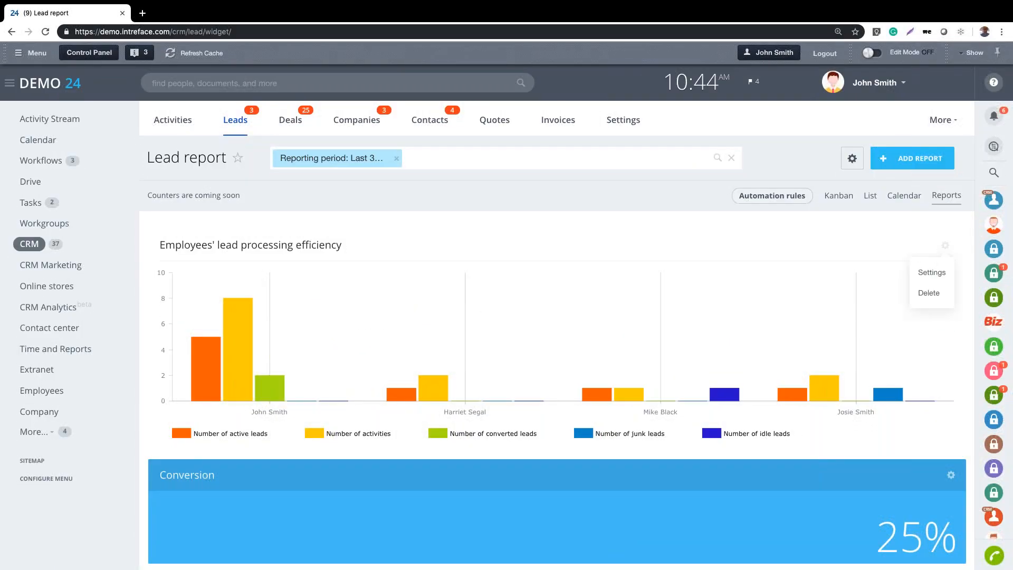
click(933, 273)
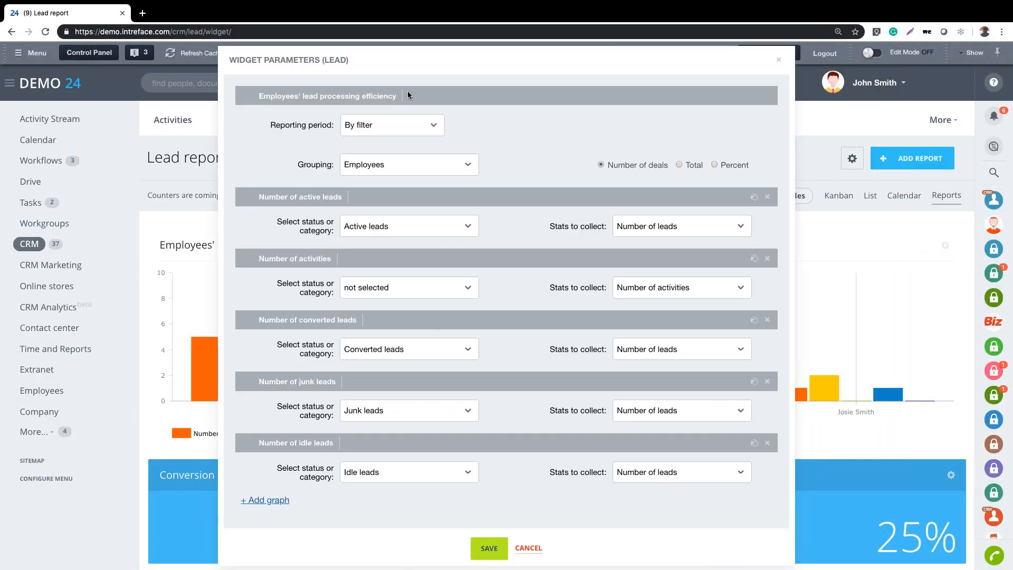
click(526, 550)
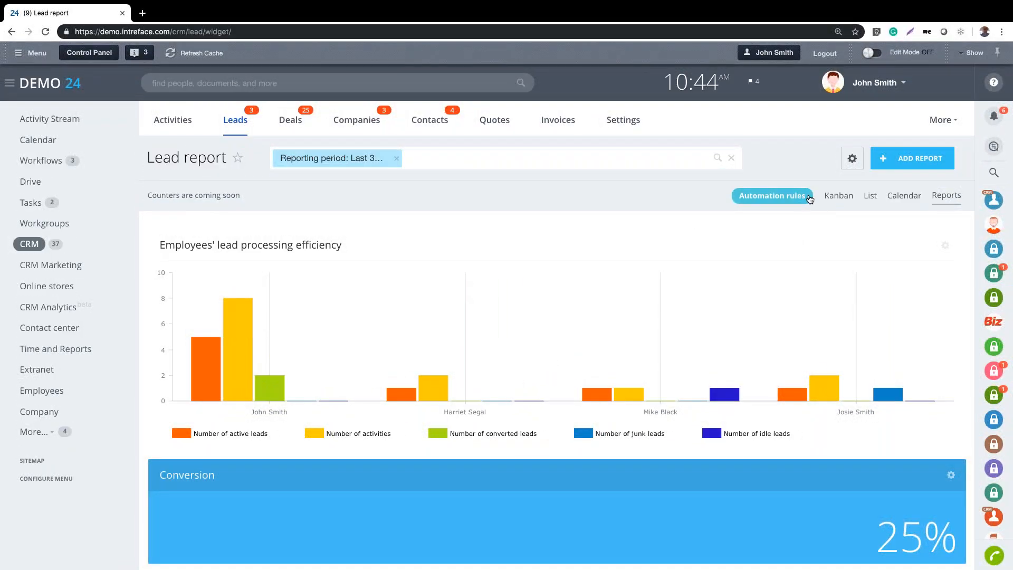
- Return to the leads list and filter it by the "Lead in progress" status group
click(871, 197)
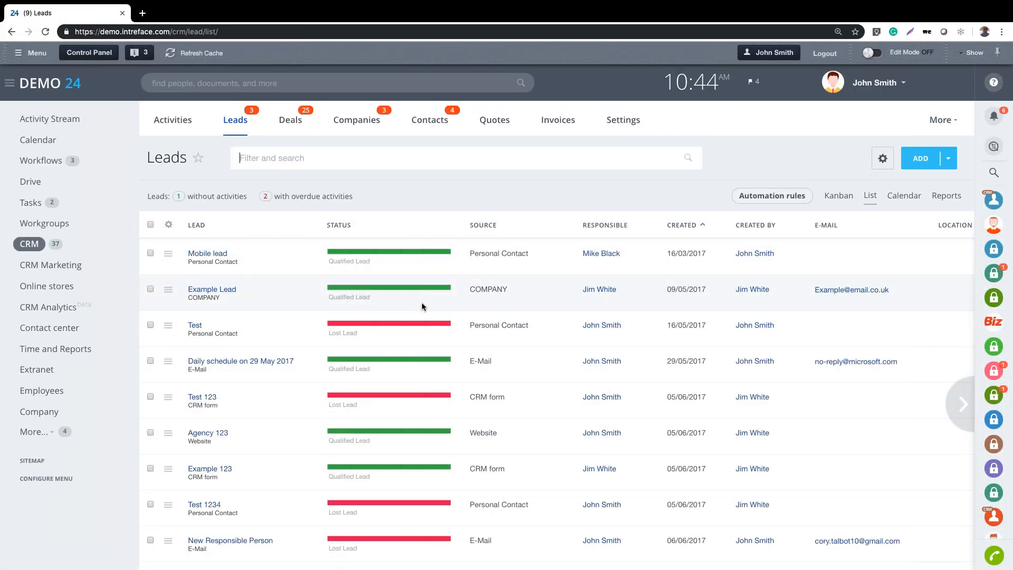
click(397, 159)
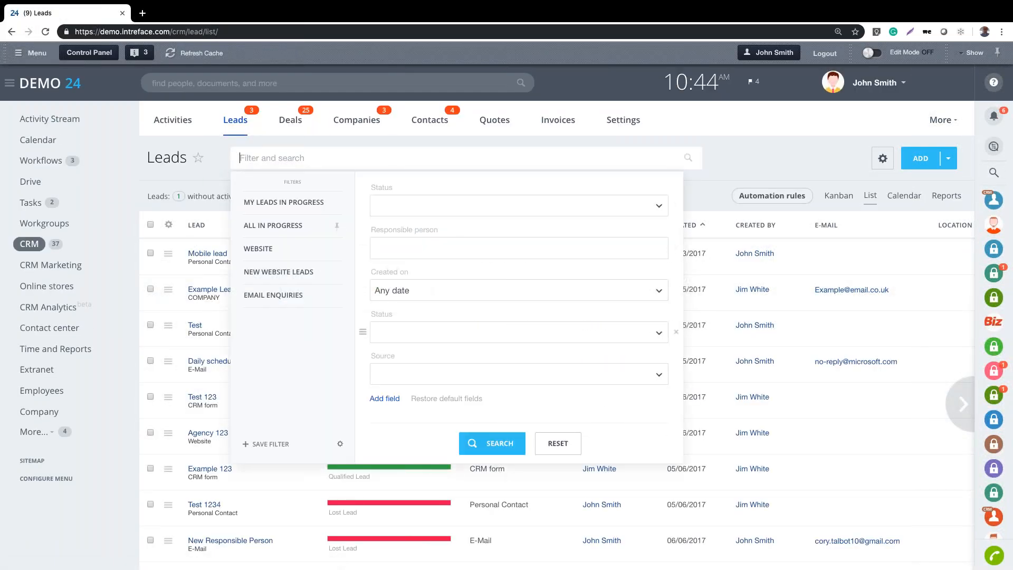
click(414, 332)
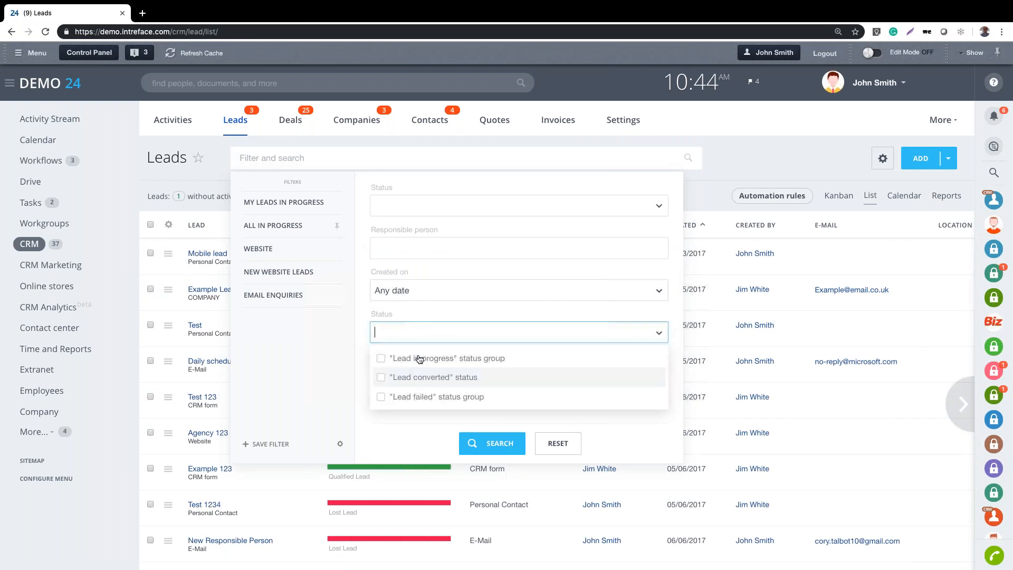
click(435, 366)
click(488, 444)
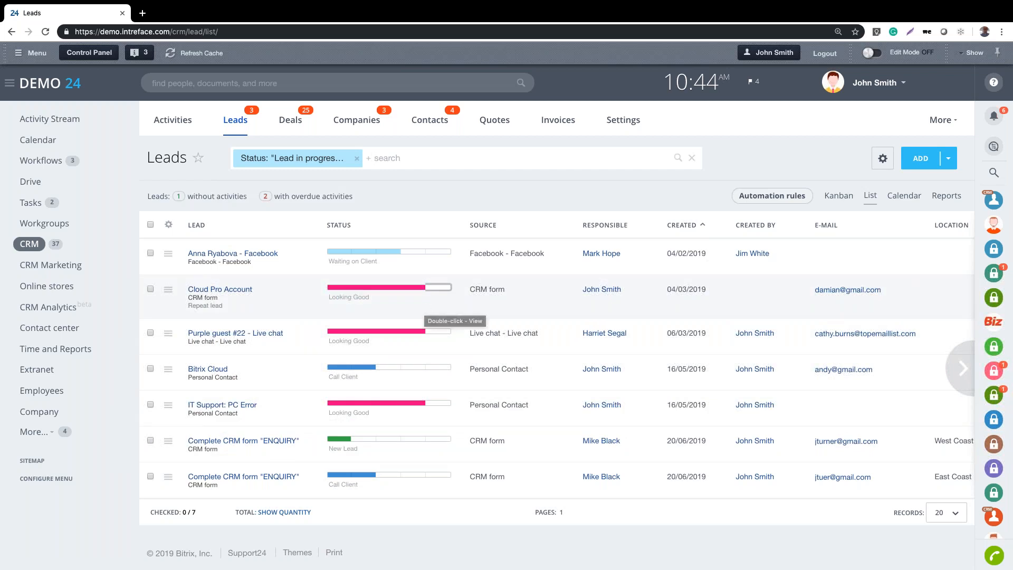
- Choose Deal + Contact + Company as the conversion result for the Facebook lead, view the available deal pipelines and cancel the deal preferences
click(438, 252)
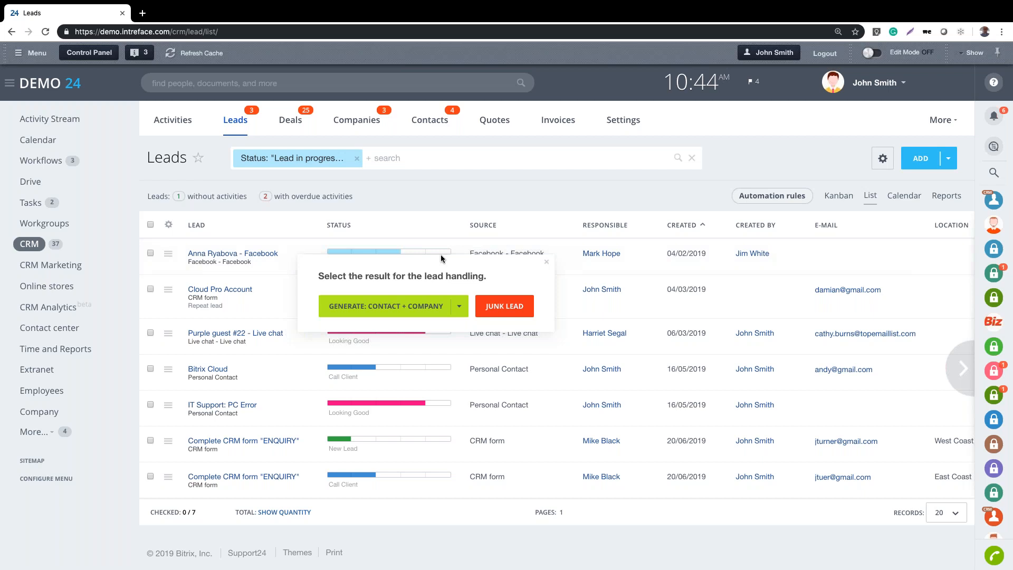
click(459, 306)
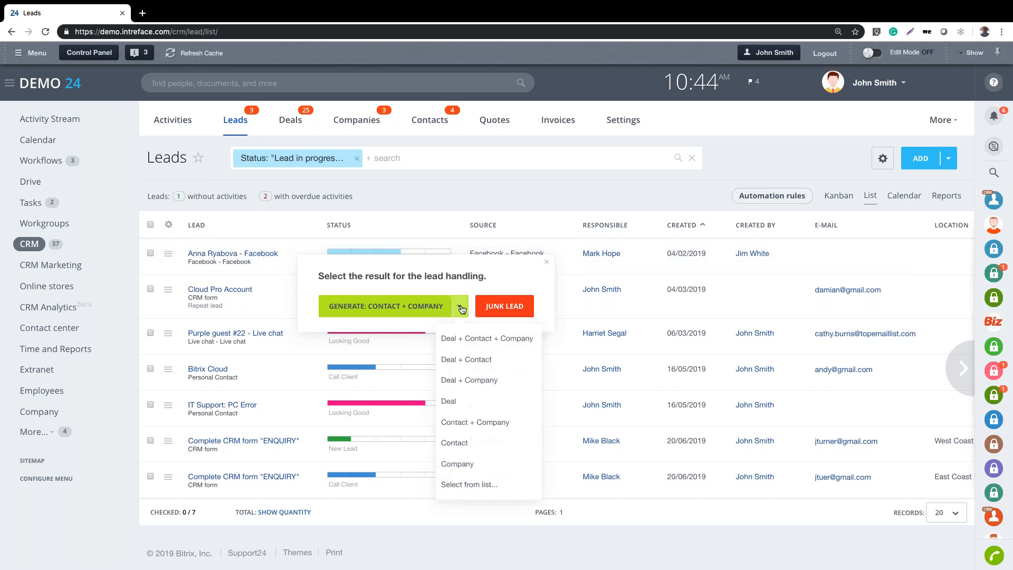
click(482, 342)
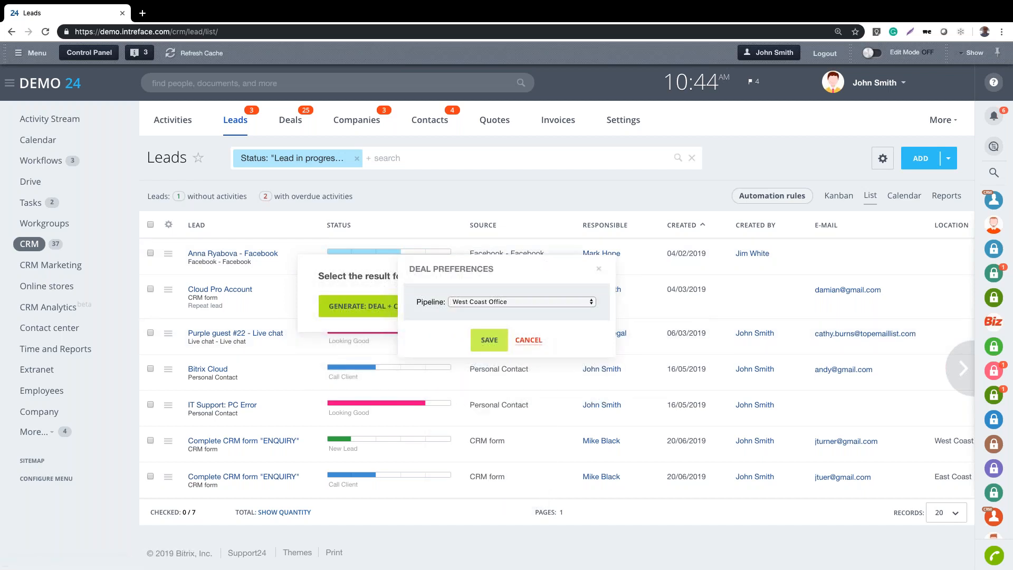
click(500, 305)
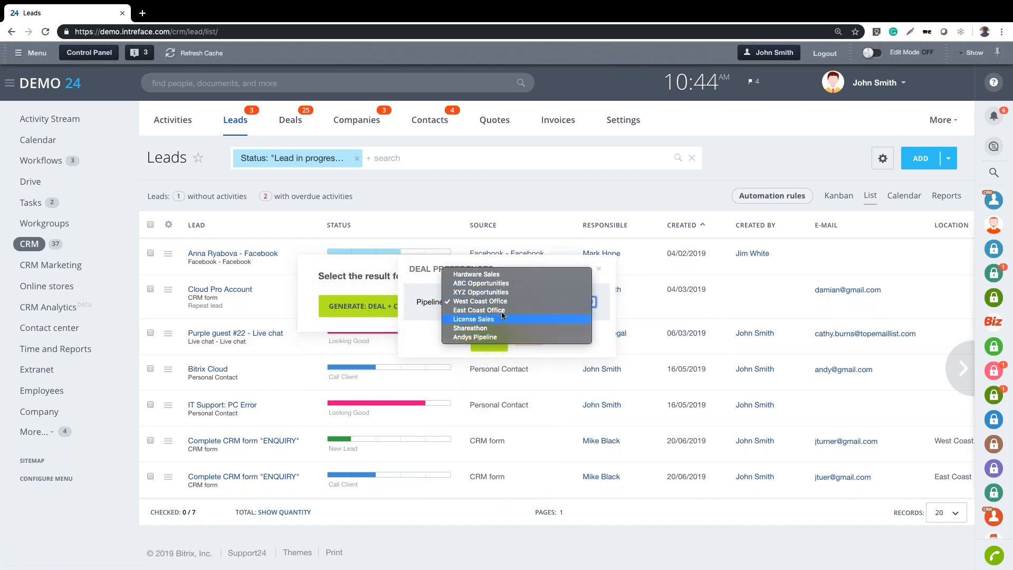
click(408, 340)
click(529, 341)
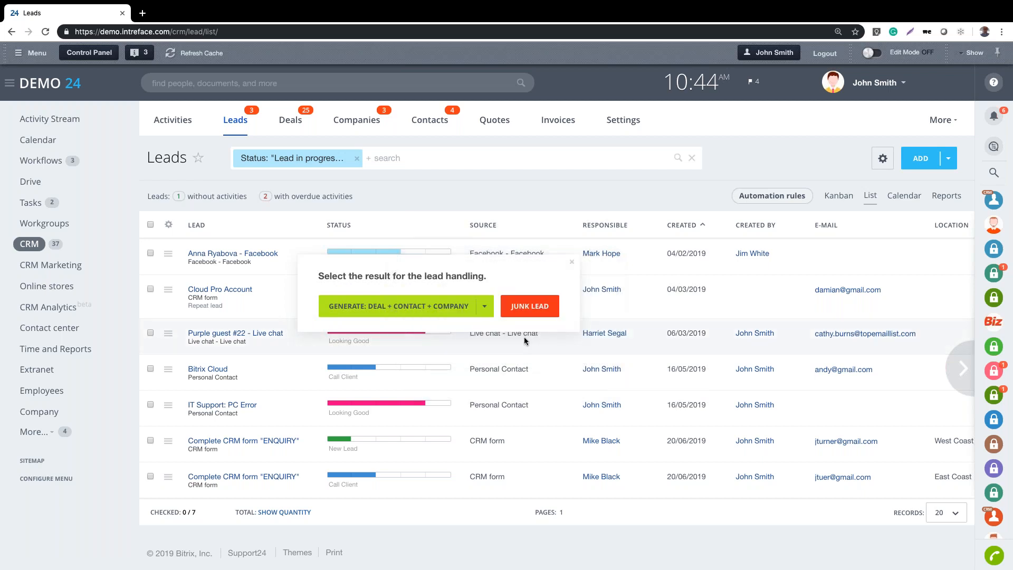
- Open the Companies list, view the Tech Co record and close it
click(365, 120)
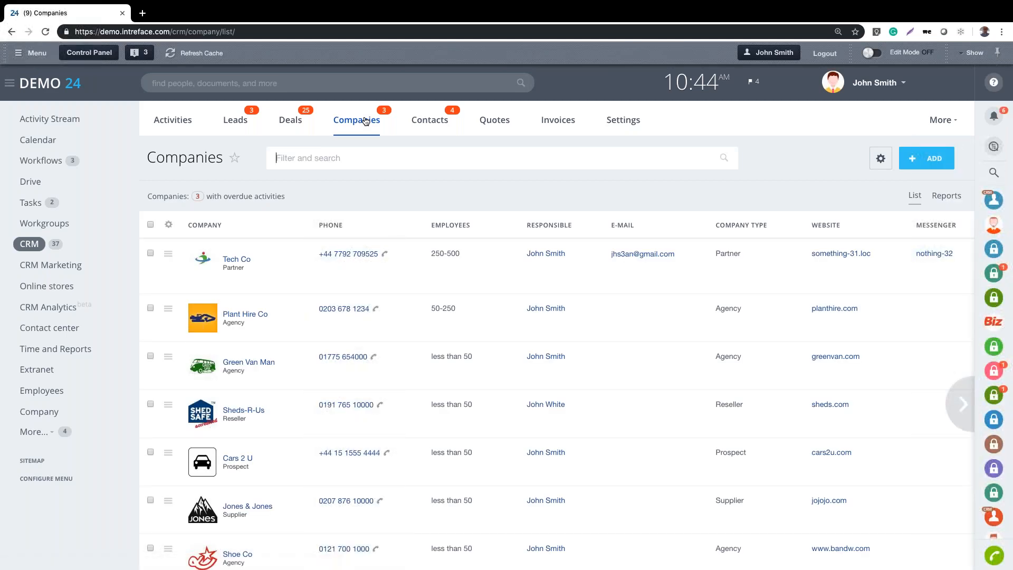
click(236, 259)
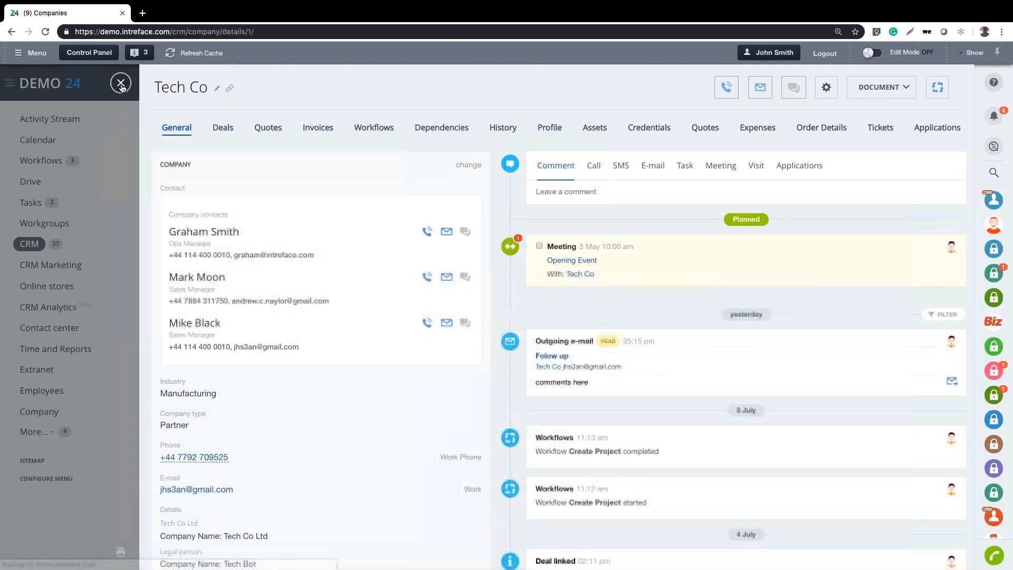
click(120, 83)
- Search the whole portal for "tech" and open the Tech Co company from the CRM company results
click(223, 82)
text(tech)
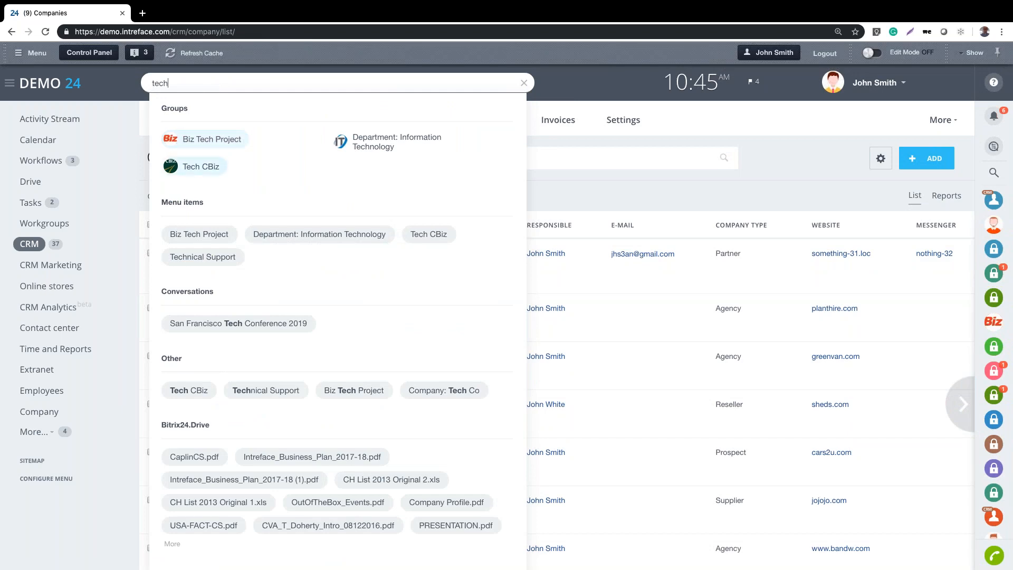
scroll(327, 303, down, 6)
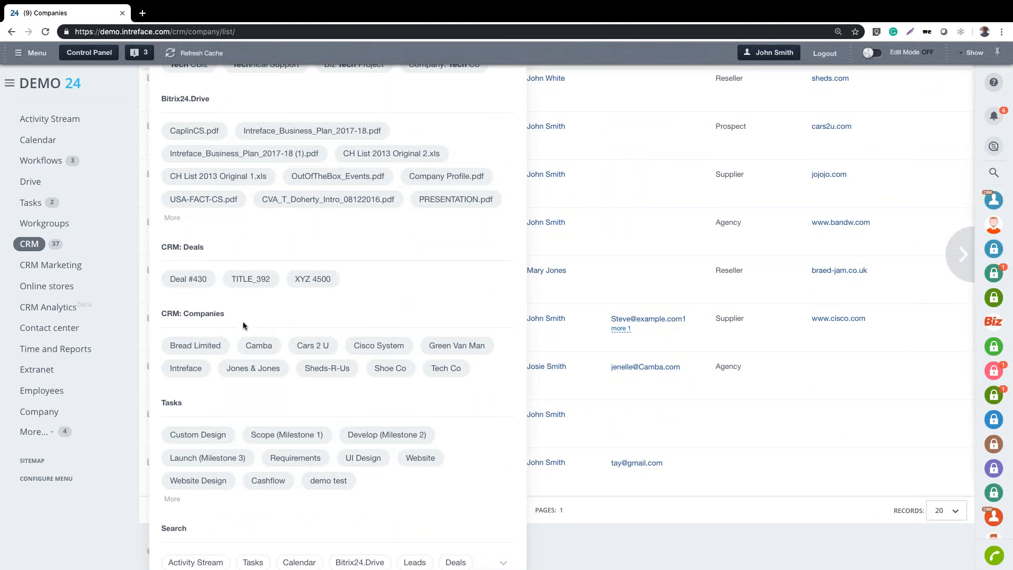
click(445, 368)
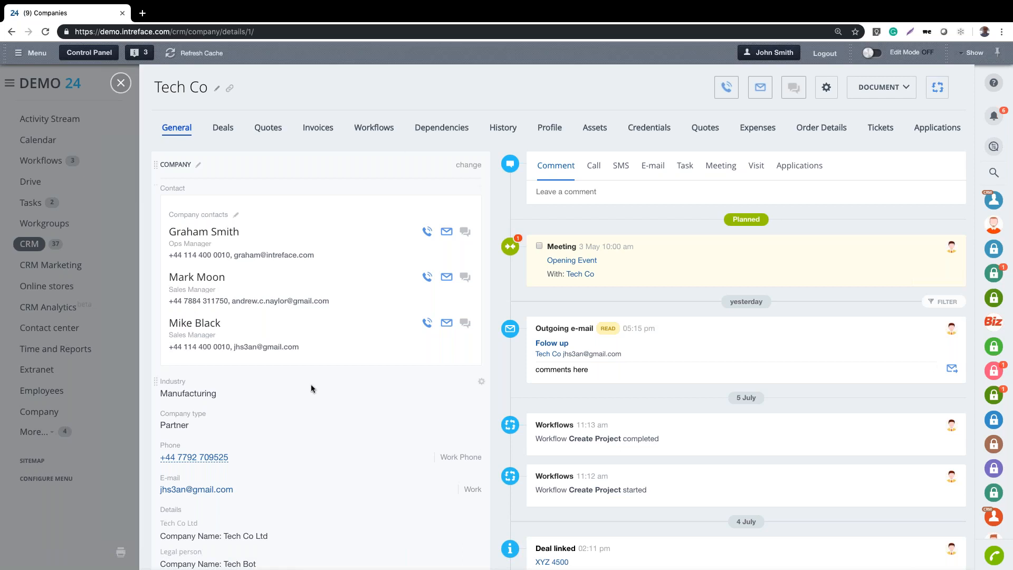
- Set Tech Co's industry to Consulting and its company type to Supplier, and save the record
scroll(311, 384, down, 3)
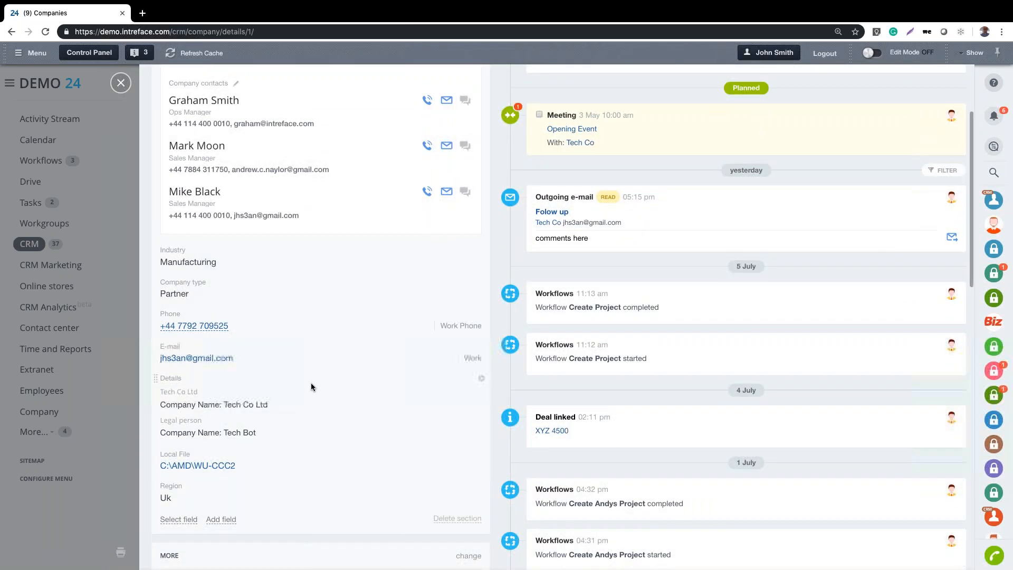
click(200, 264)
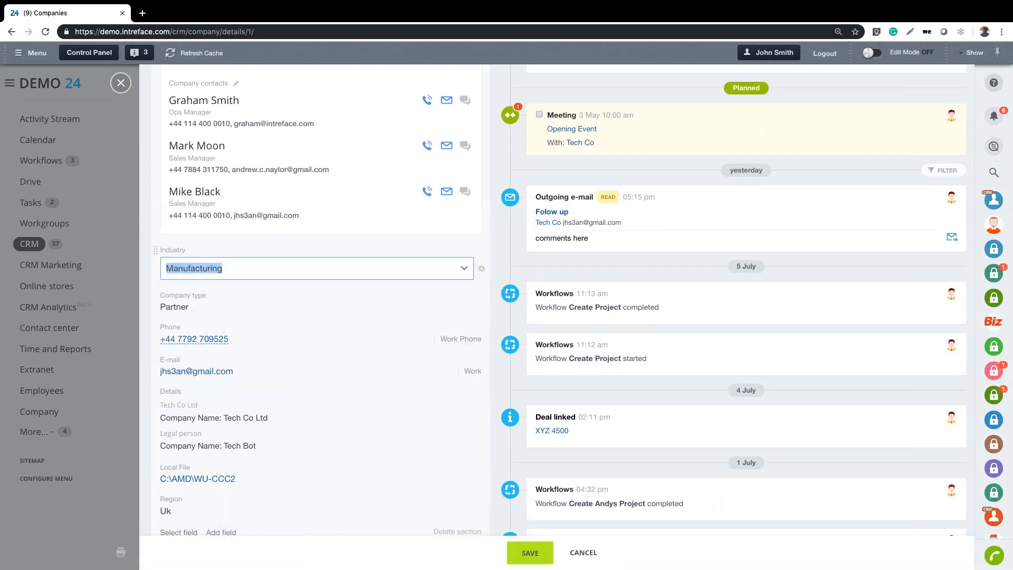
click(200, 266)
click(210, 378)
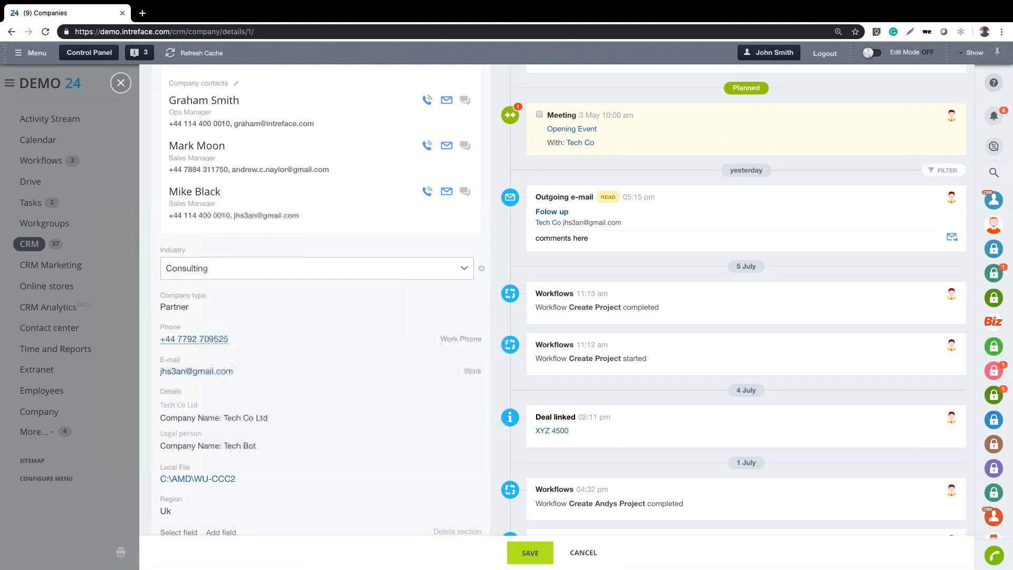
click(199, 308)
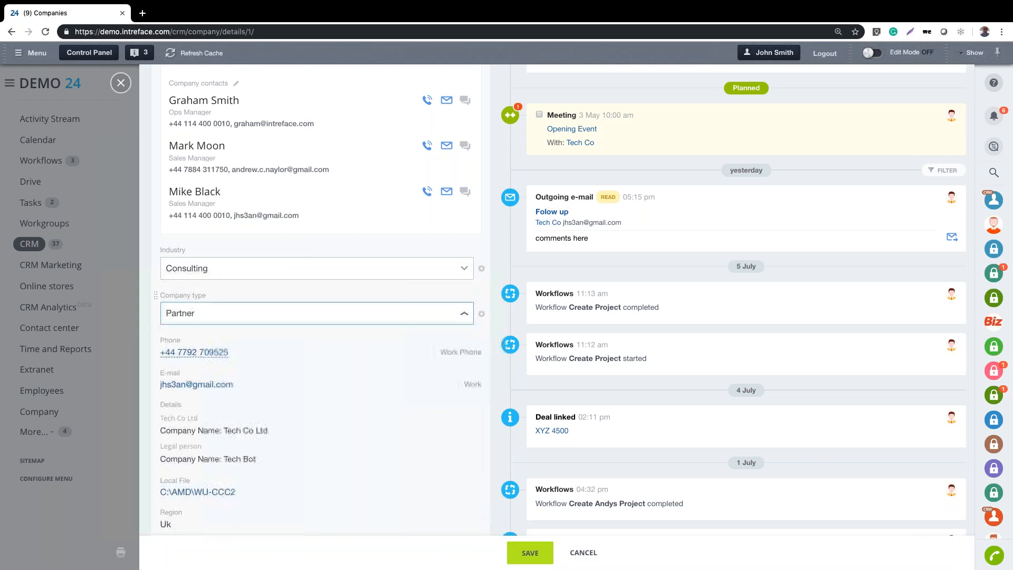
click(208, 486)
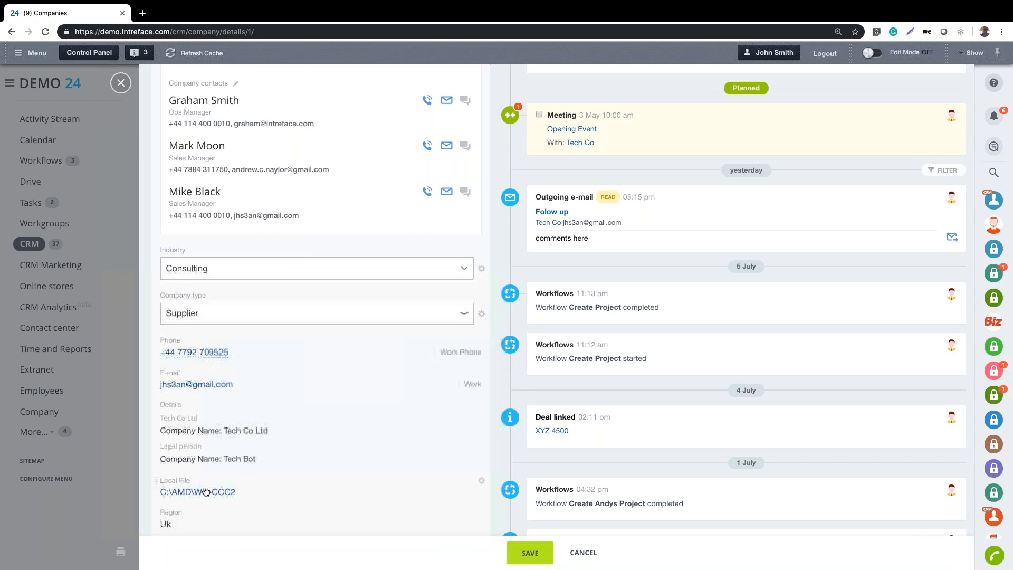
click(528, 552)
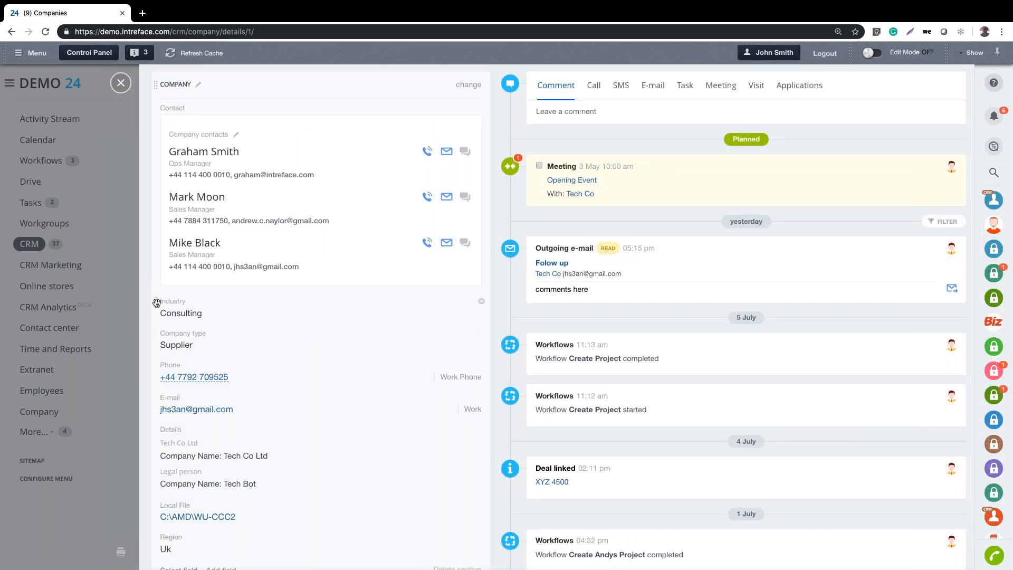
- Try to move the Industry field above the company contacts and view the form view options of the company record
drag(156, 302, 176, 112)
scroll(289, 246, up, 10)
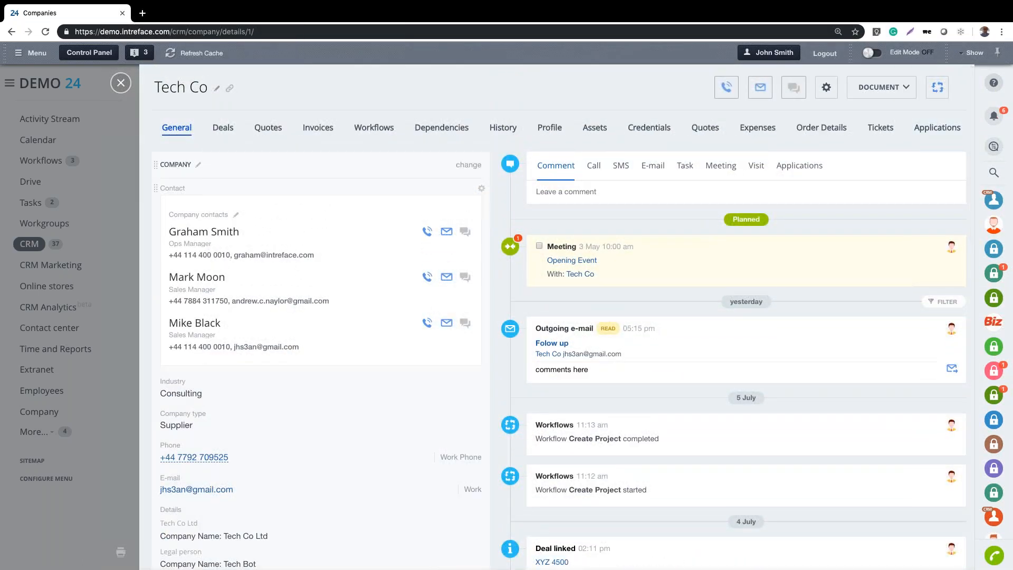
click(826, 90)
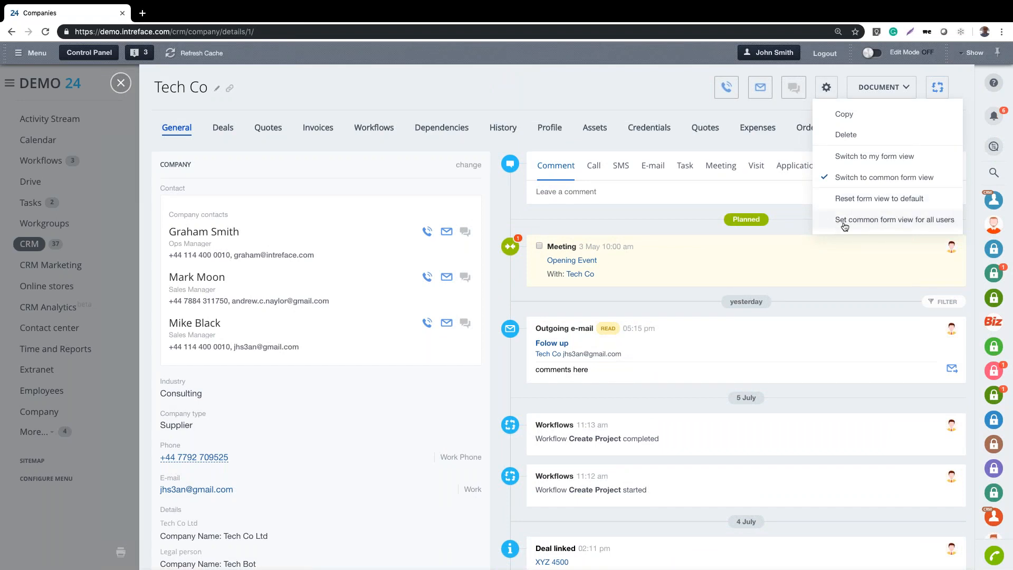
click(604, 95)
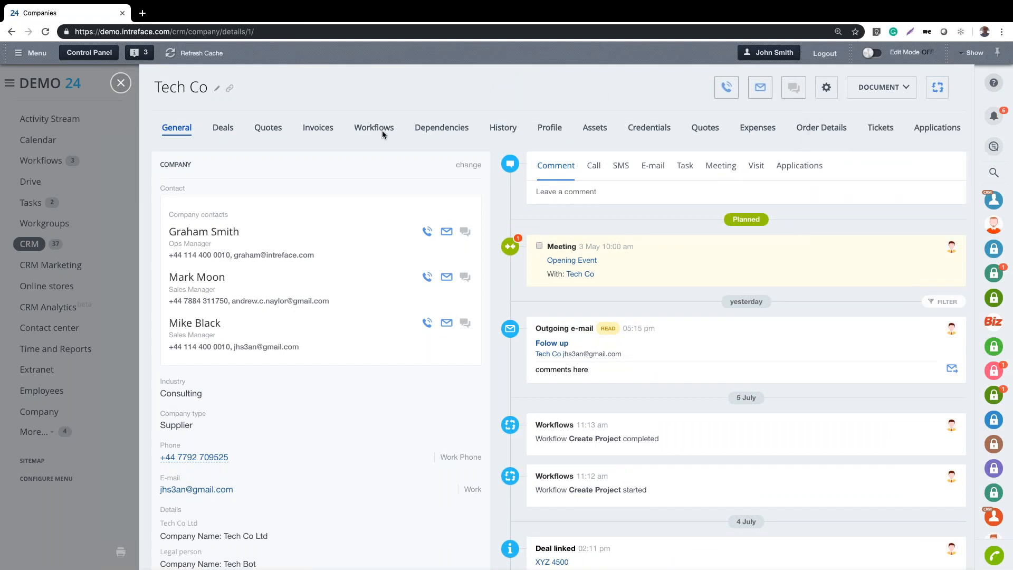
- Look over the Tech Co details and open the second listed company contact
scroll(562, 318, down, 1)
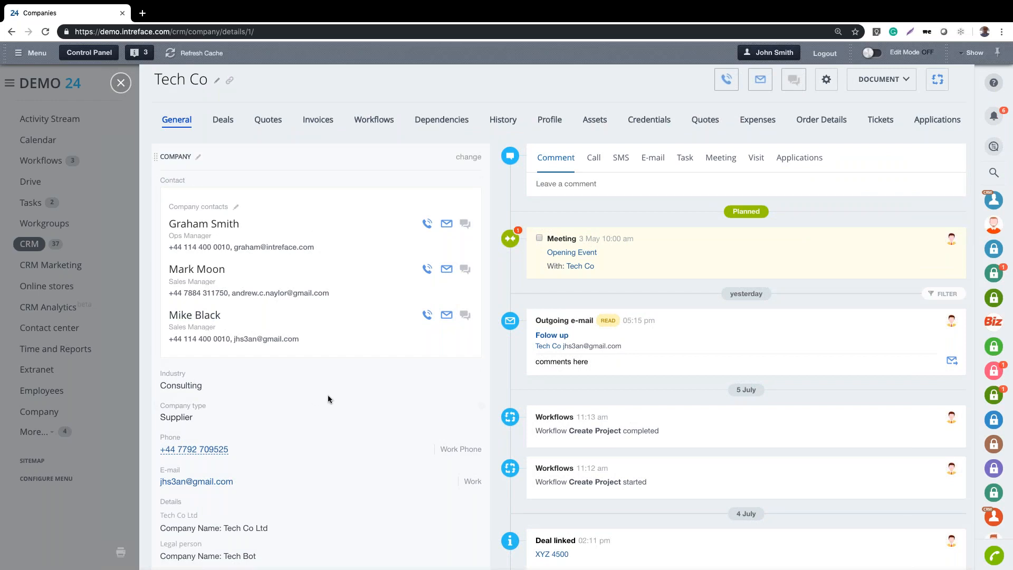
scroll(328, 395, down, 2)
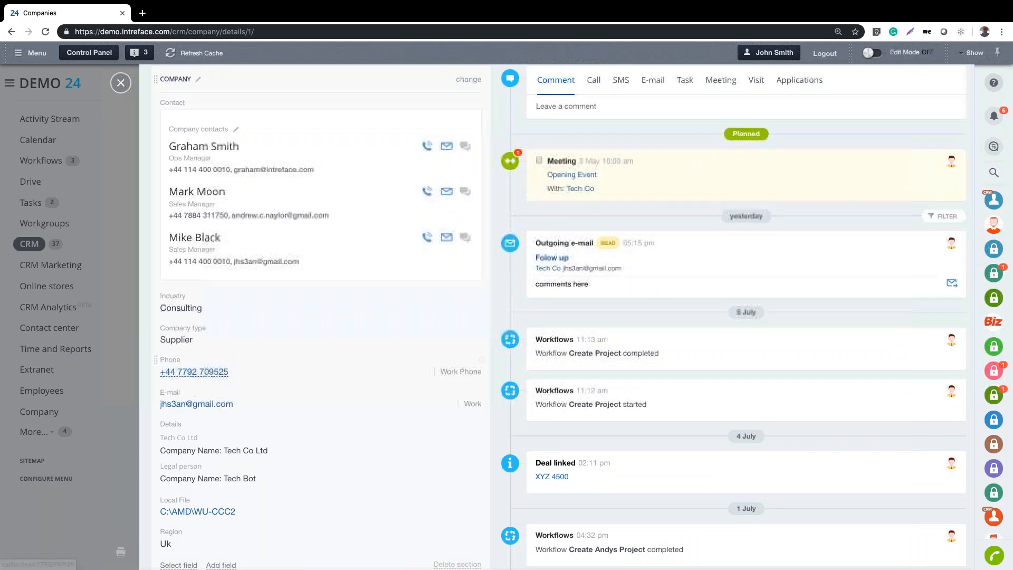
scroll(369, 411, down, 2)
scroll(369, 411, up, 4)
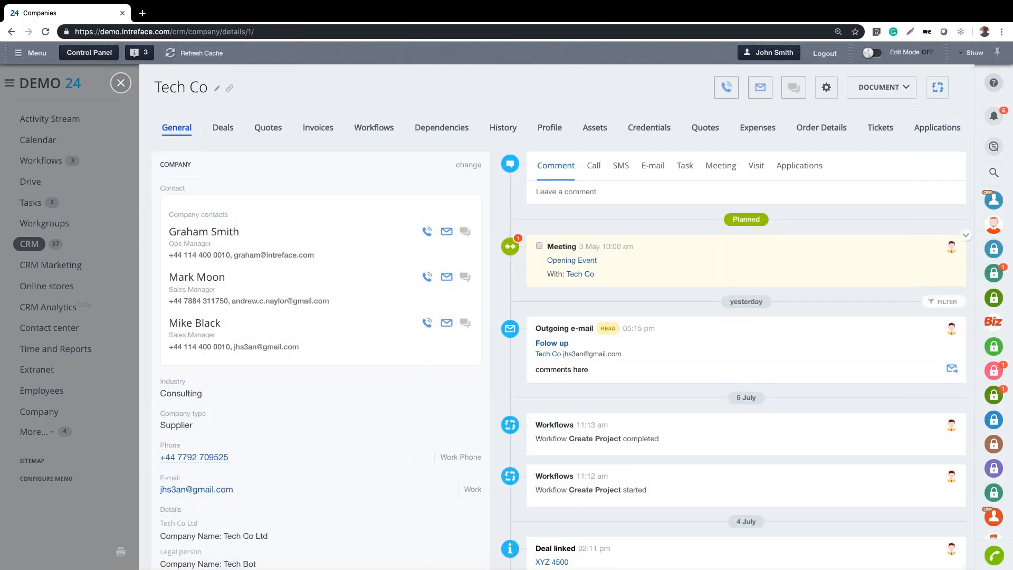
click(191, 282)
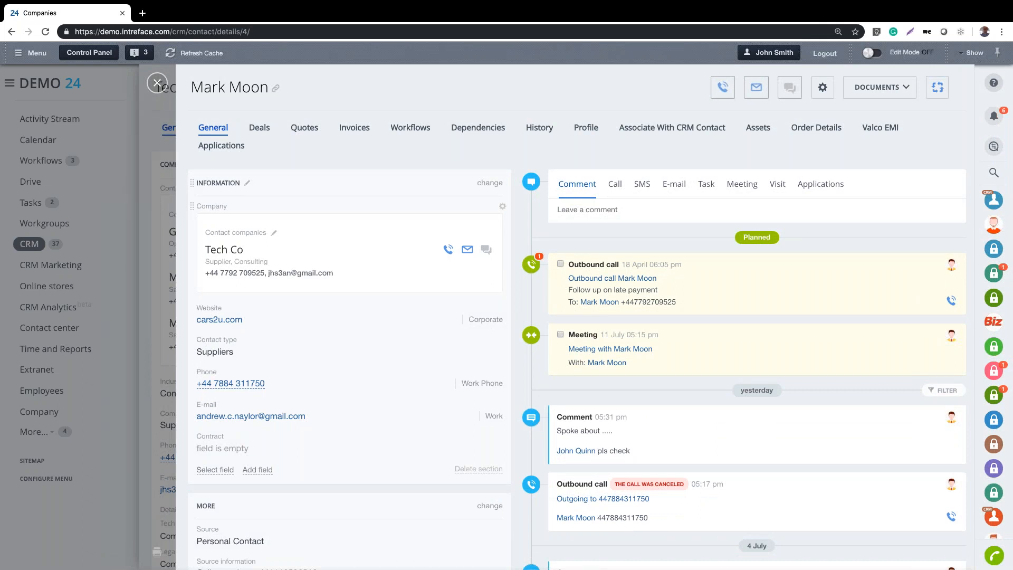
- Call the contact's work phone and hang up, and open a new e-mail to the contact and close it unsent
click(242, 383)
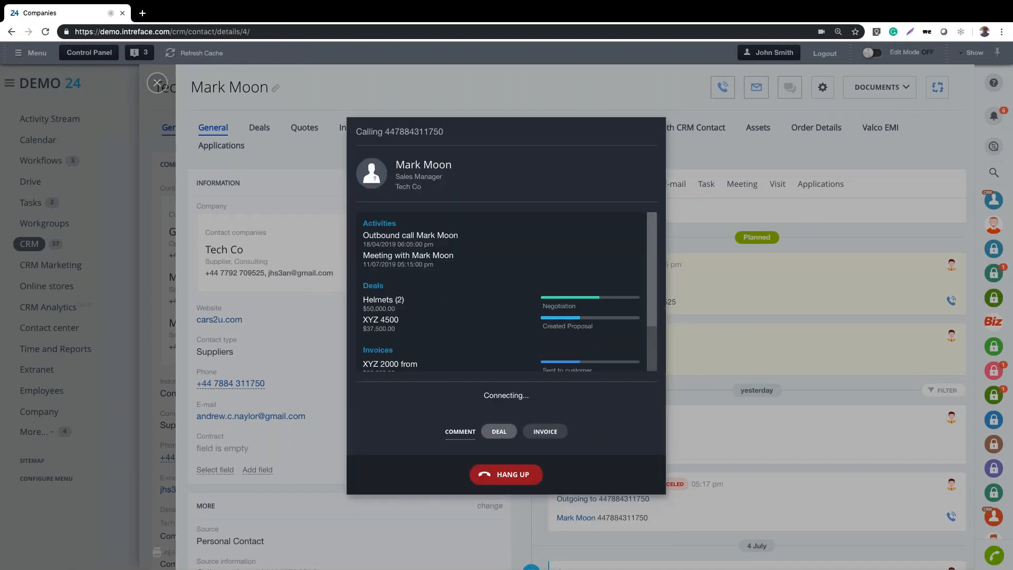
click(523, 475)
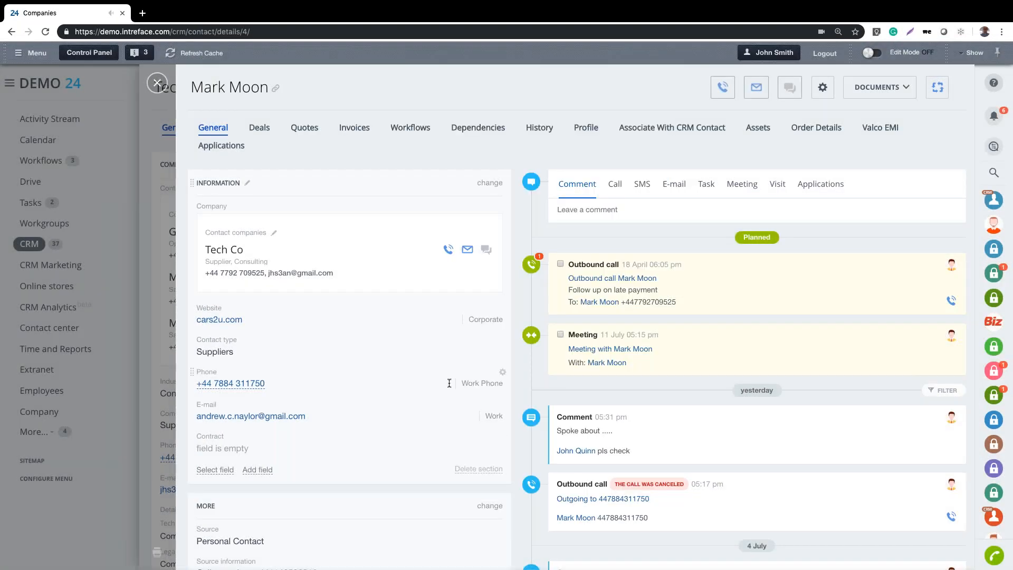
click(284, 417)
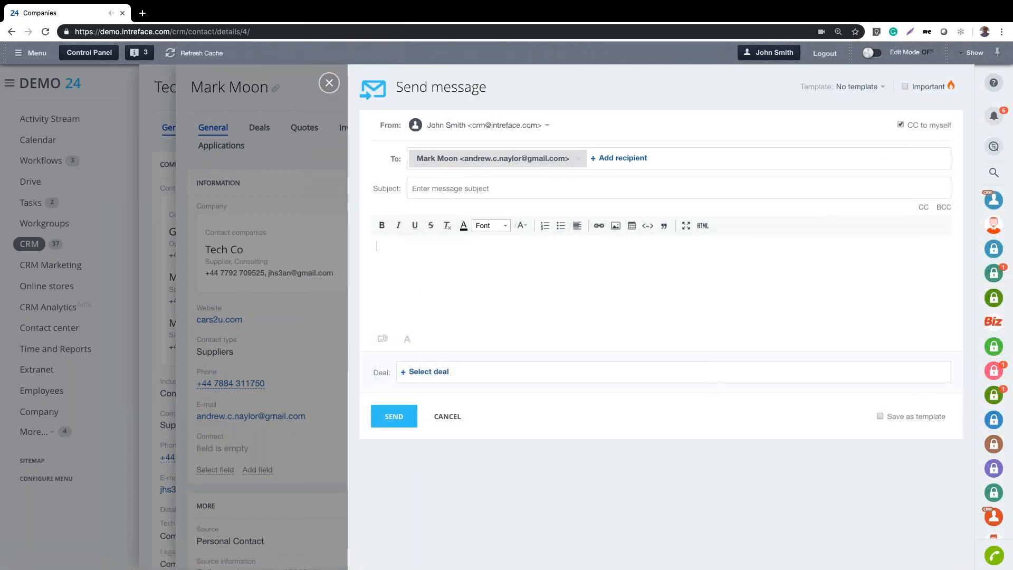
click(329, 83)
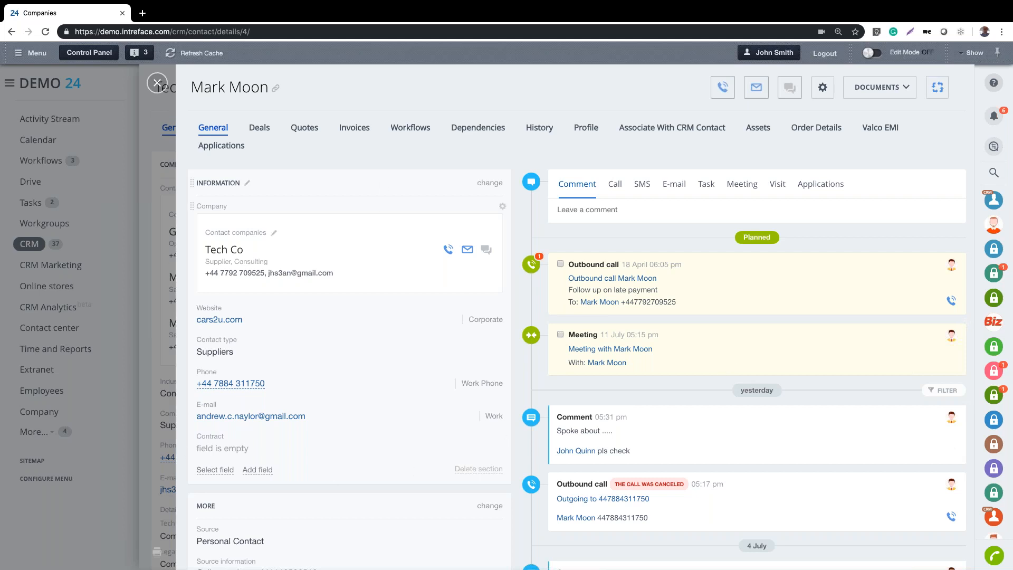
- Review the sections of the contact form and the field types offered for a new field in the Information section
scroll(343, 194, down, 3)
scroll(344, 194, up, 3)
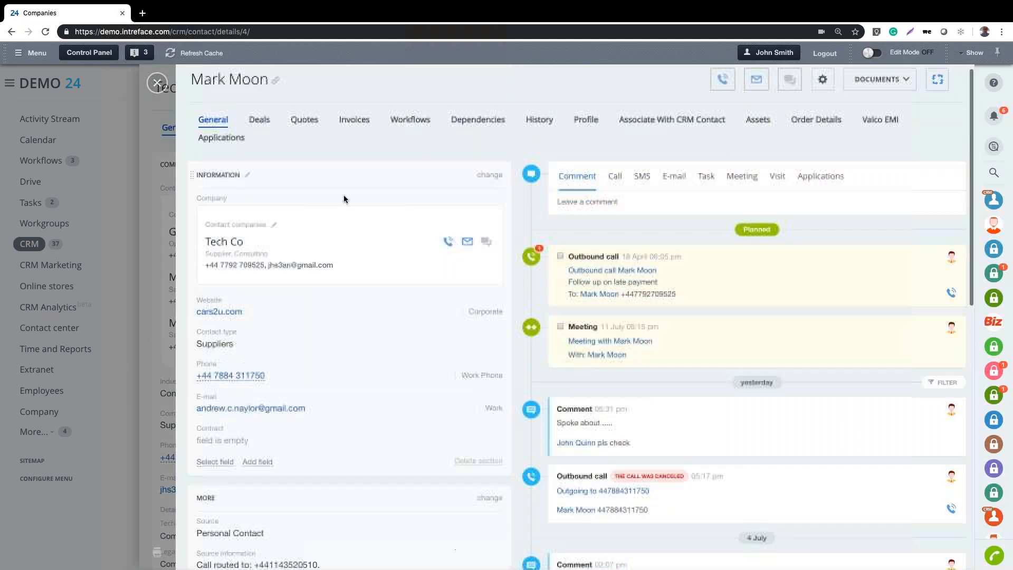
scroll(290, 293, down, 4)
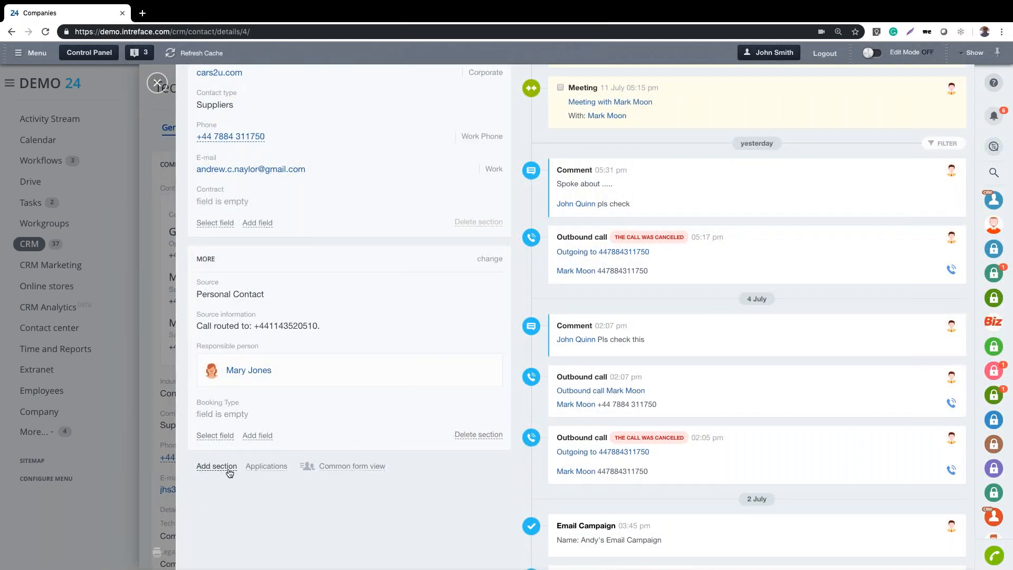
scroll(219, 469, up, 4)
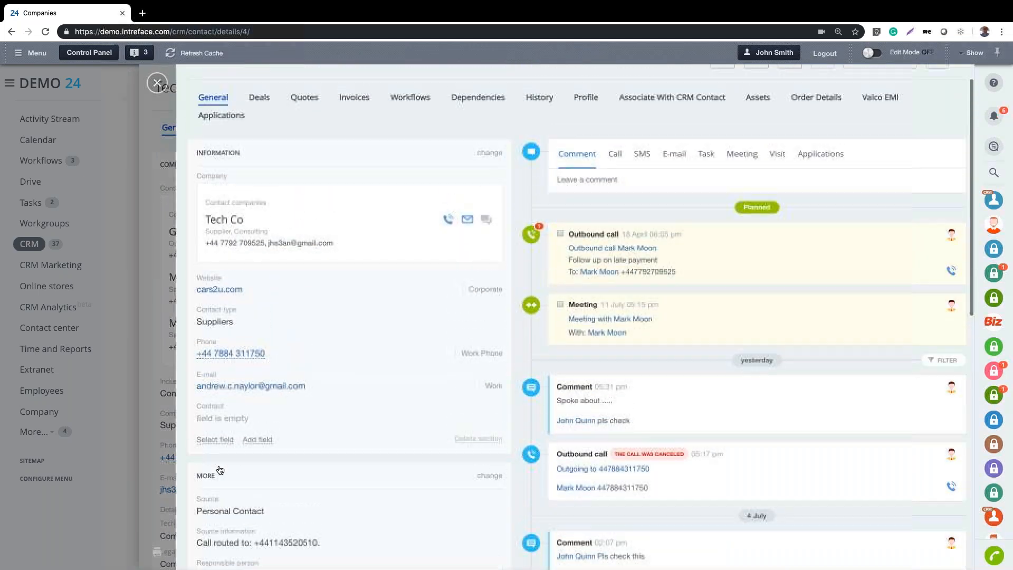
click(262, 470)
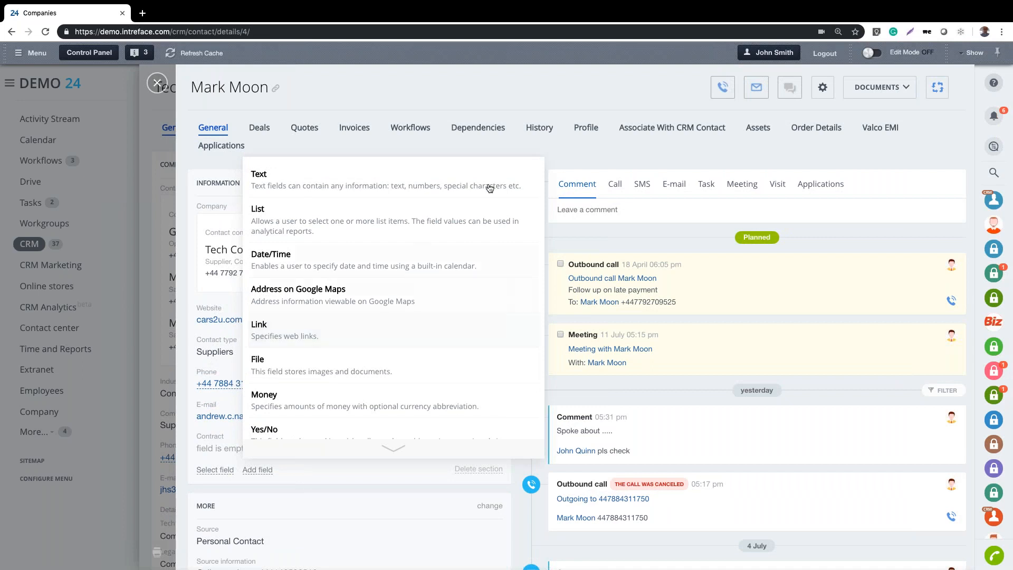
click(573, 151)
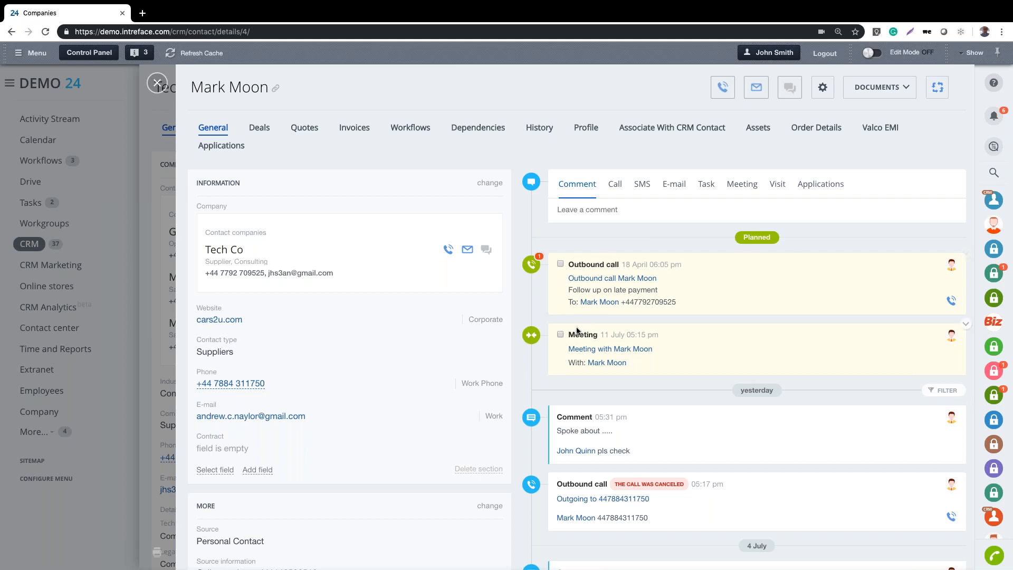
- Mark the contact's planned 11 July meeting as completed and look through the activity history in the timeline
click(560, 335)
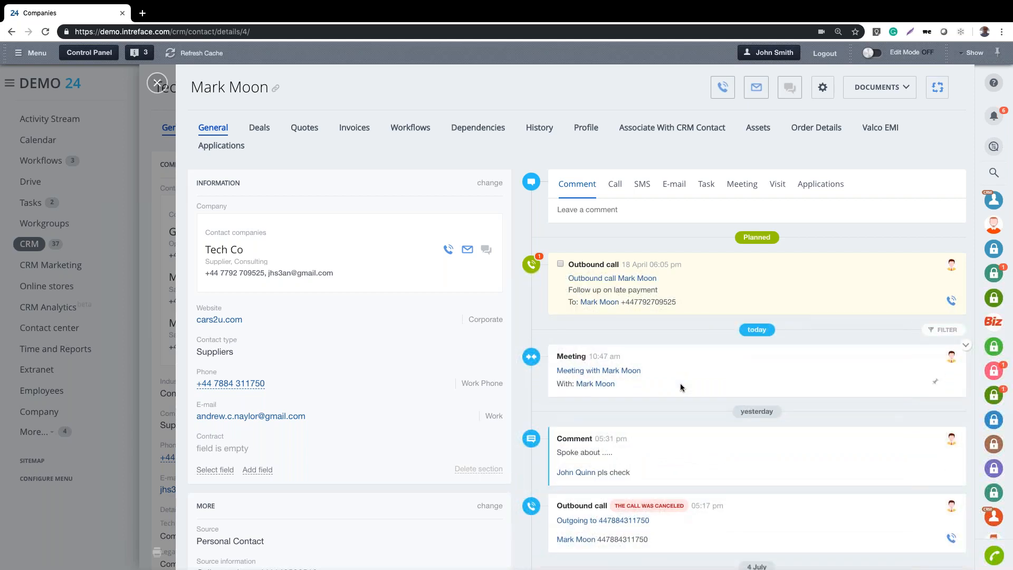
scroll(680, 387, down, 1)
scroll(680, 388, up, 1)
scroll(702, 312, down, 1)
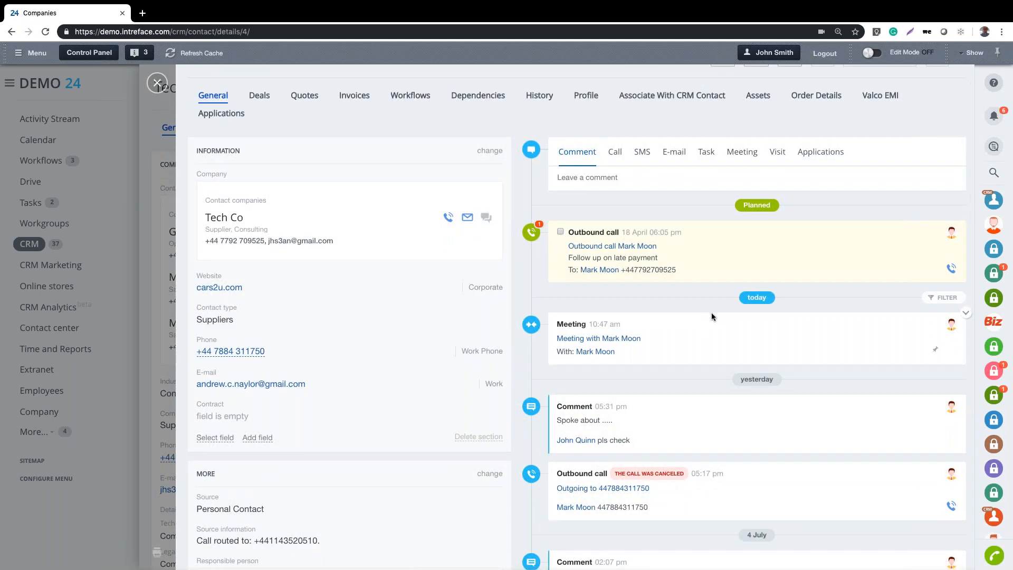
scroll(720, 330, down, 9)
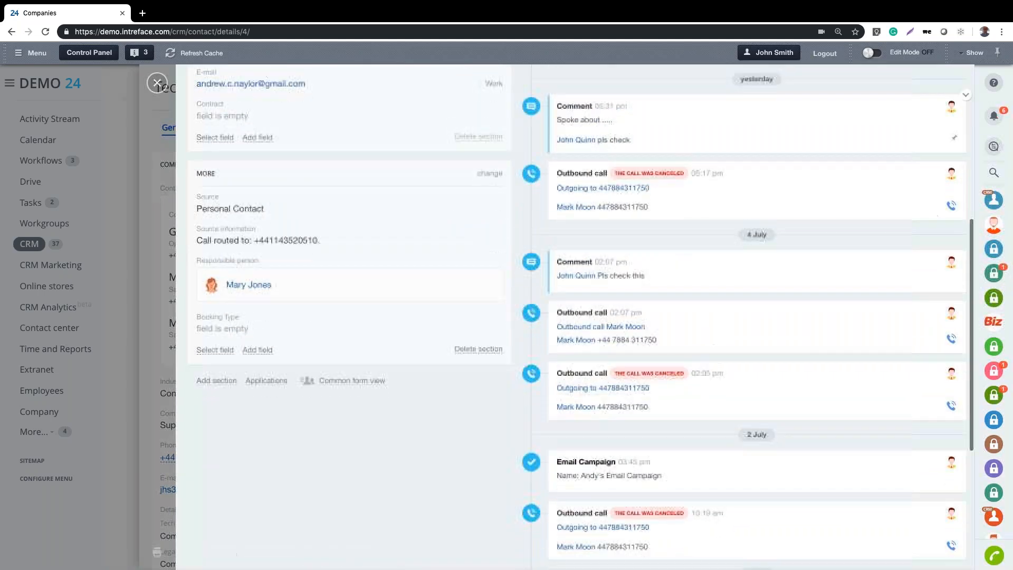
- Play the recording of the successful 1 July outbound call, and open and close the outgoing New Enquiry e-mail in the contact's timeline
scroll(562, 318, down, 3)
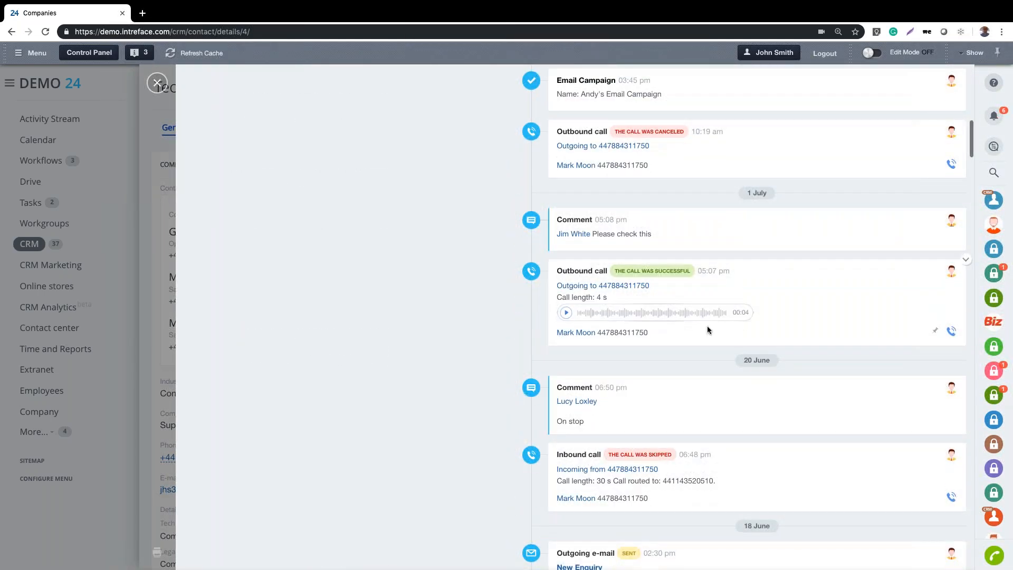
click(566, 314)
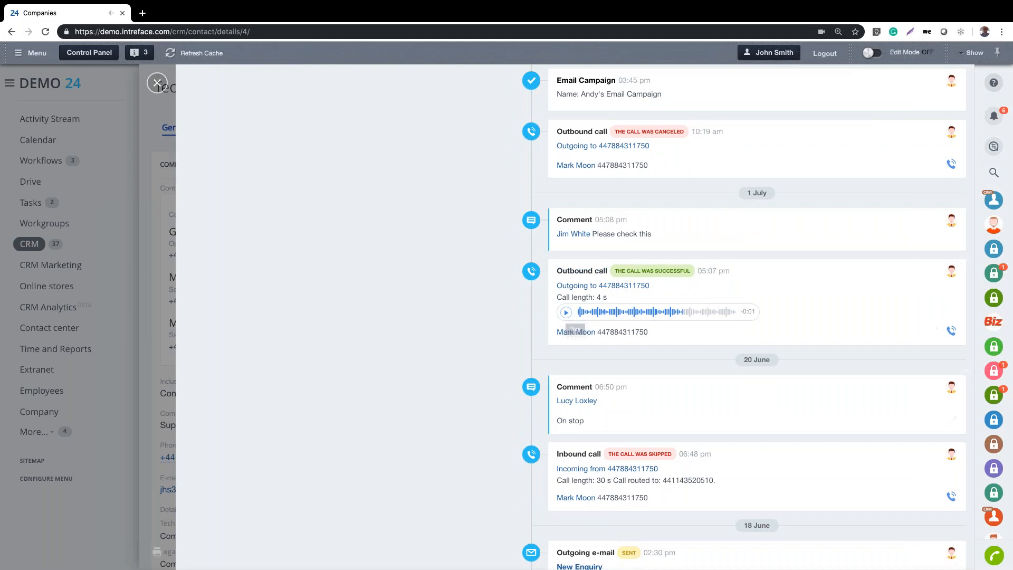
scroll(565, 322, down, 2)
scroll(607, 322, down, 3)
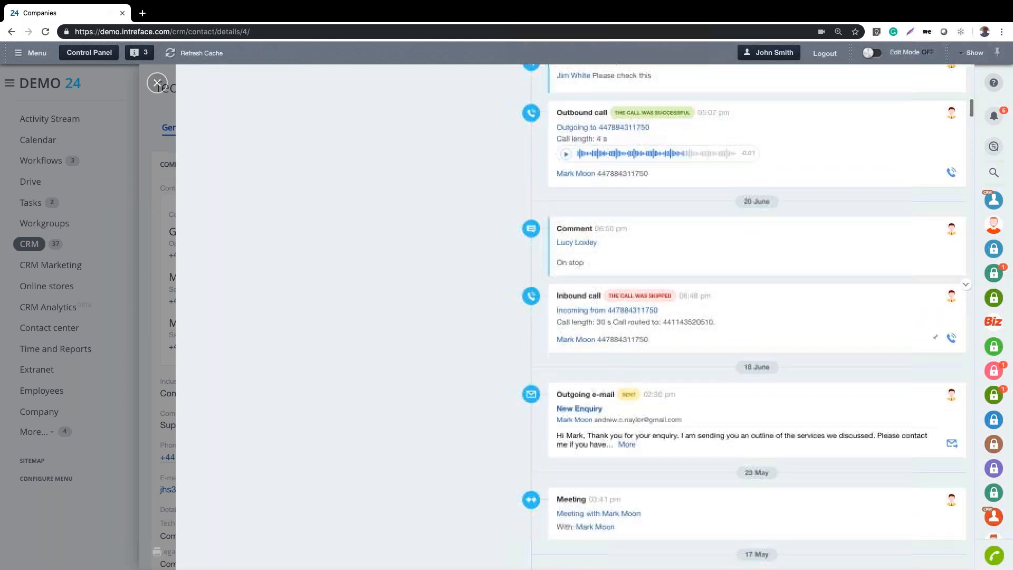
click(580, 329)
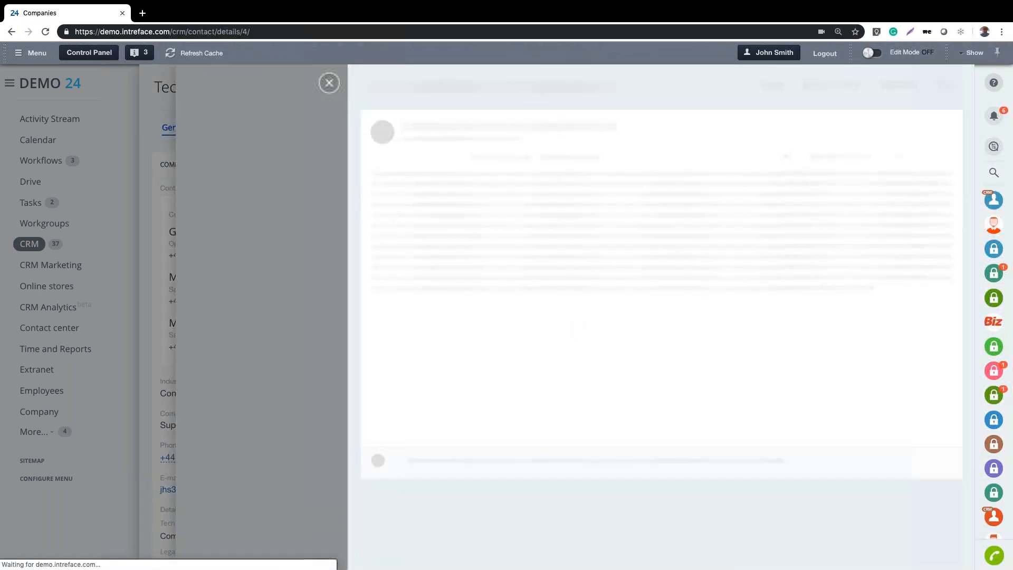
click(330, 83)
- Look through the older May entries in the contact's timeline, including e-mails, visits, SMS messages and linked deals
scroll(697, 333, down, 6)
scroll(697, 333, down, 4)
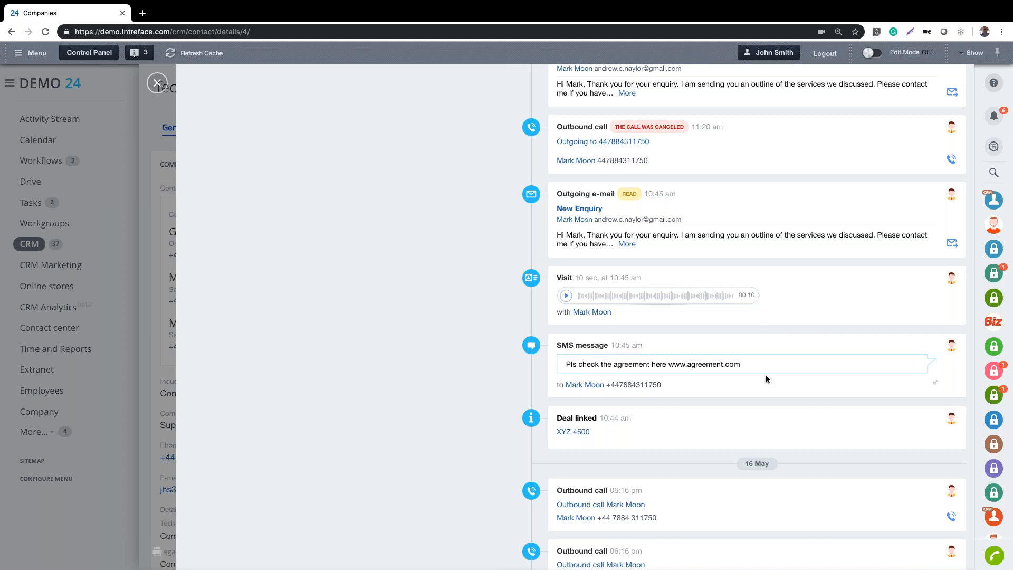
scroll(765, 375, up, 5)
scroll(765, 376, up, 10)
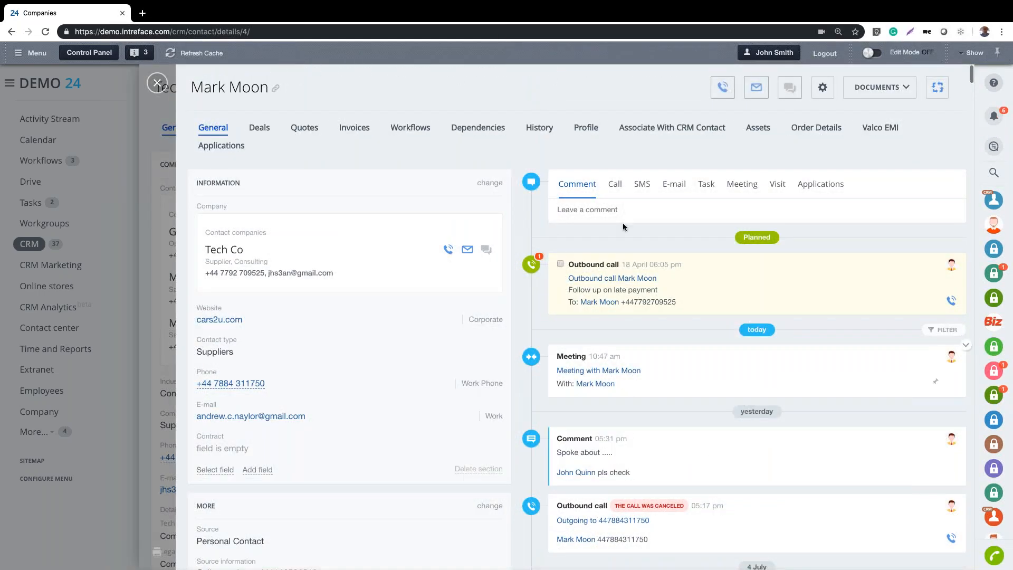
- Post the comment "some notes." with a colleague mention followed by "Please check", and pin it at the top of the contact's timeline
click(622, 224)
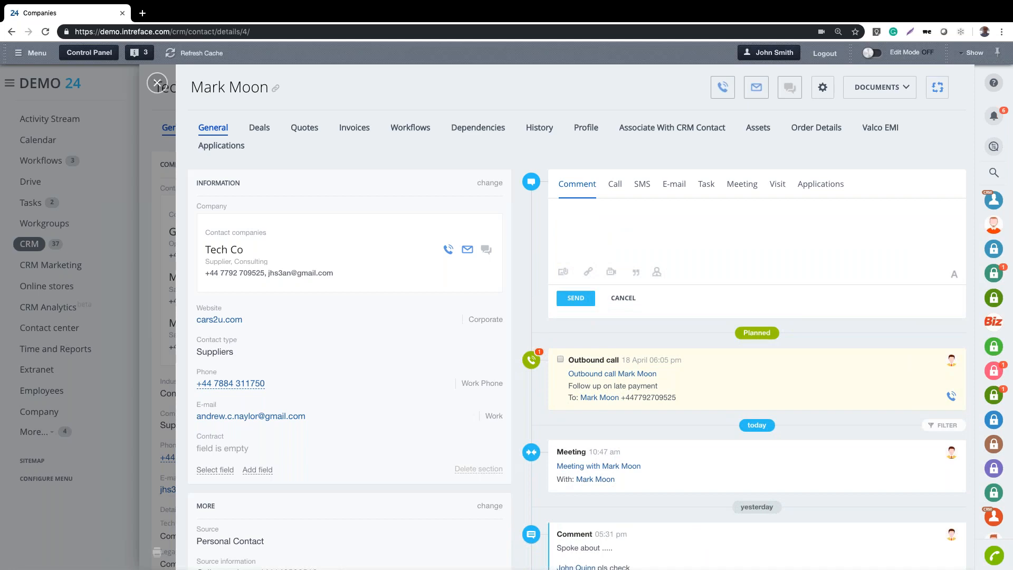
text(some notes.)
click(656, 272)
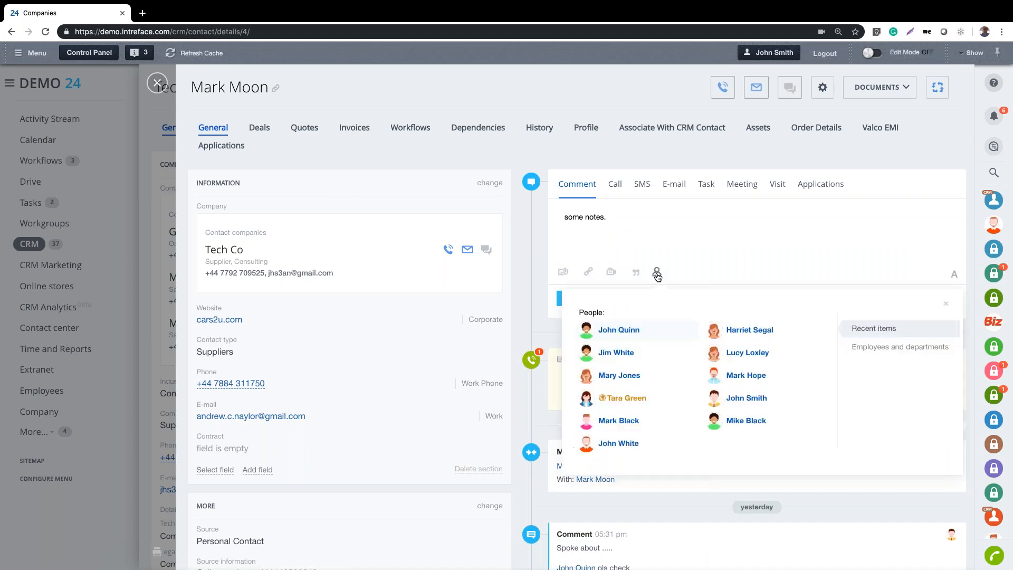
click(612, 352)
text(Pleas)
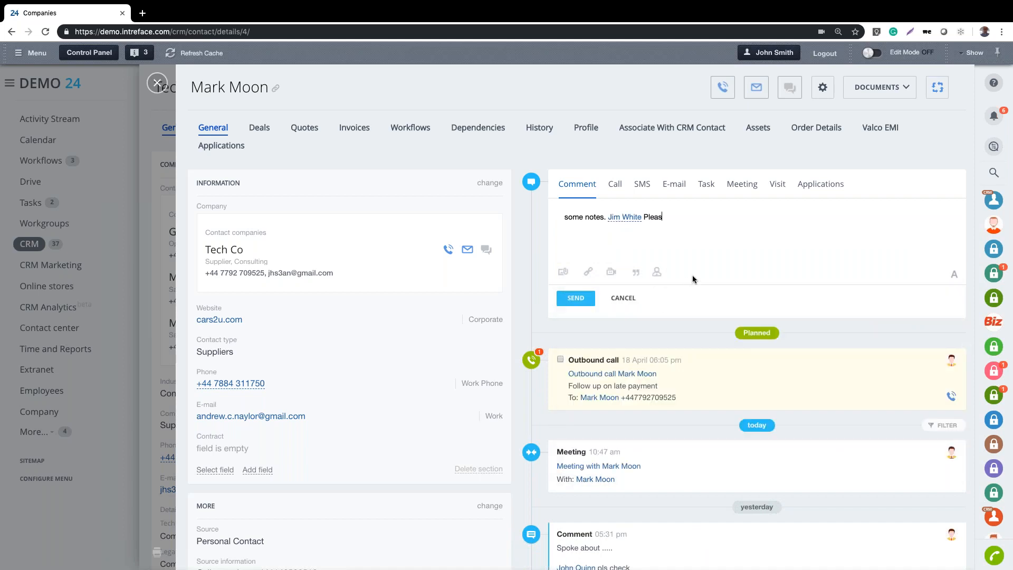
text(e check)
click(575, 298)
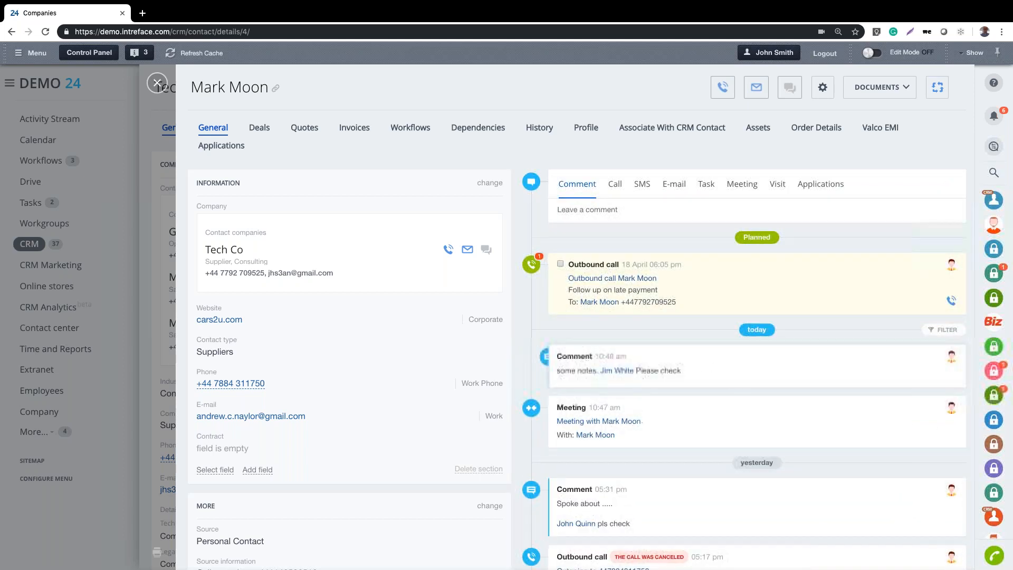
click(954, 373)
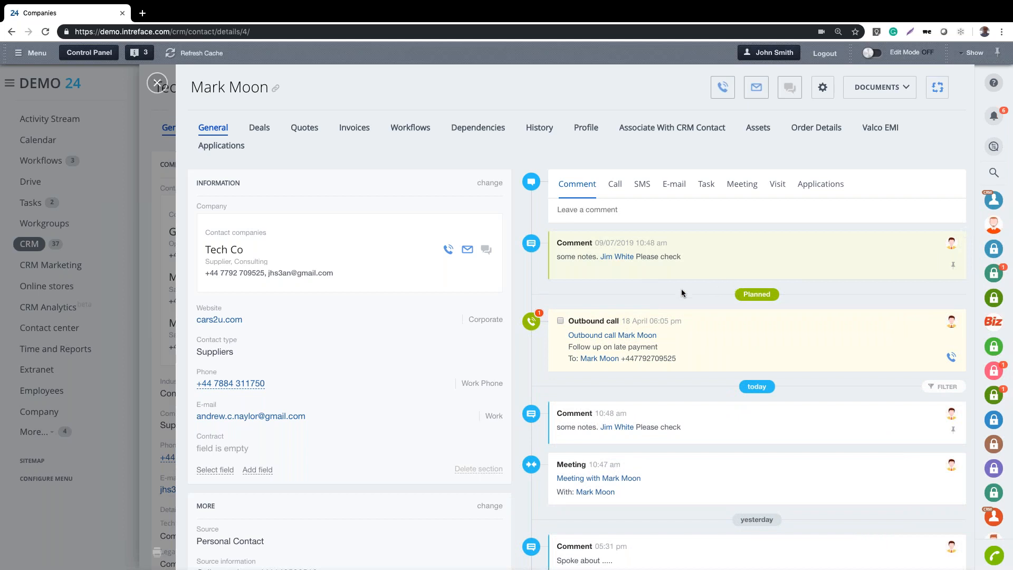
- Plan an outbound call with the contact in 3 days, on 12/07/2019, and save it
mouse_move(619, 262)
click(616, 185)
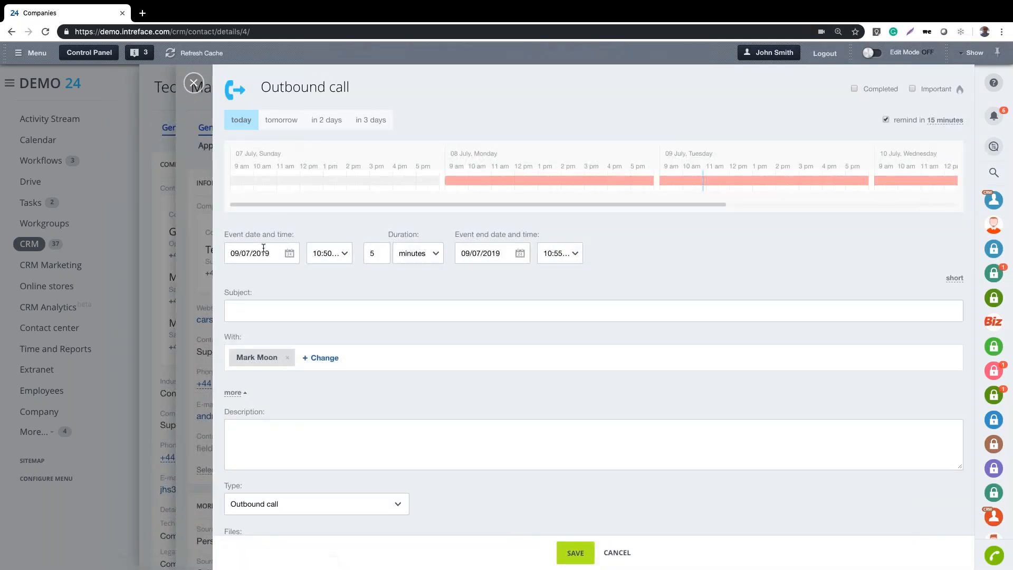
click(263, 254)
click(303, 319)
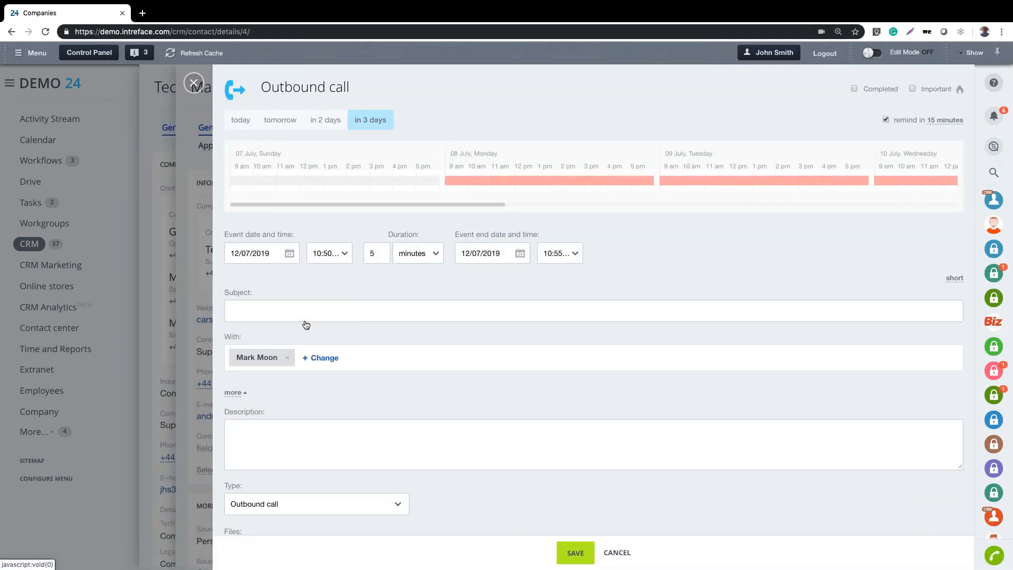
click(577, 554)
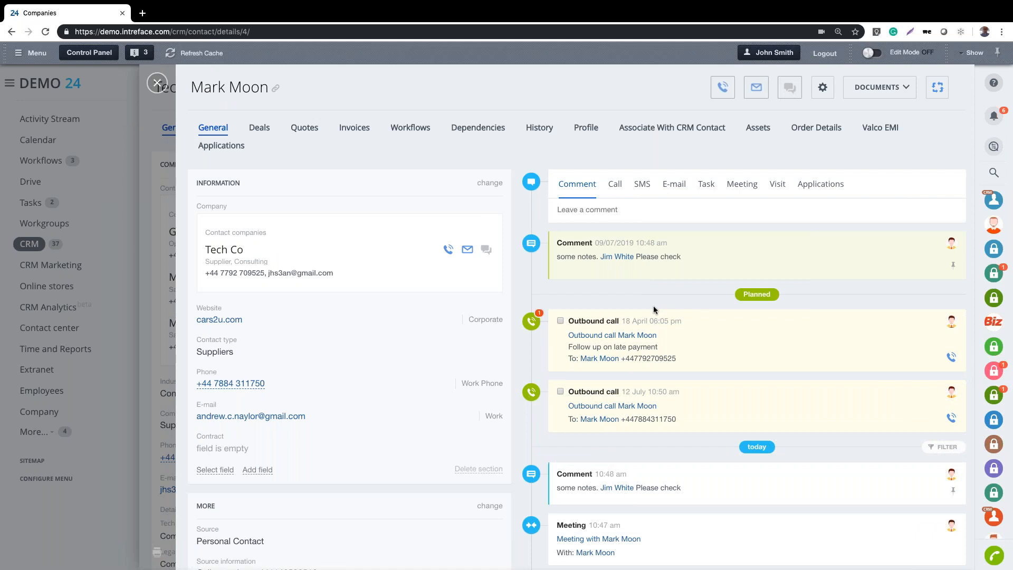
- Open the SMS form and a new e-mail filled from the New Enquiry template for the contact, and close both unsent
click(647, 188)
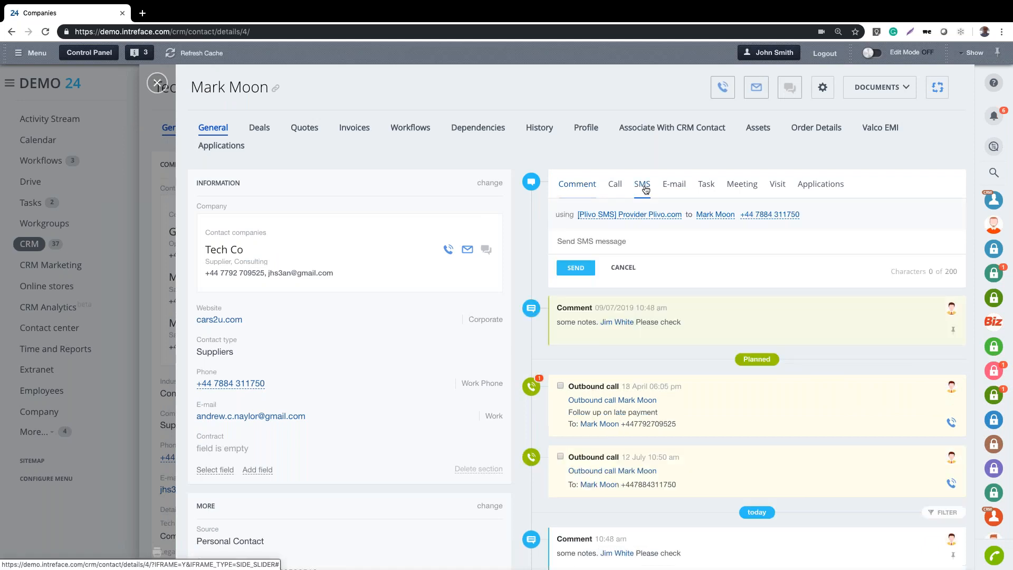
click(675, 188)
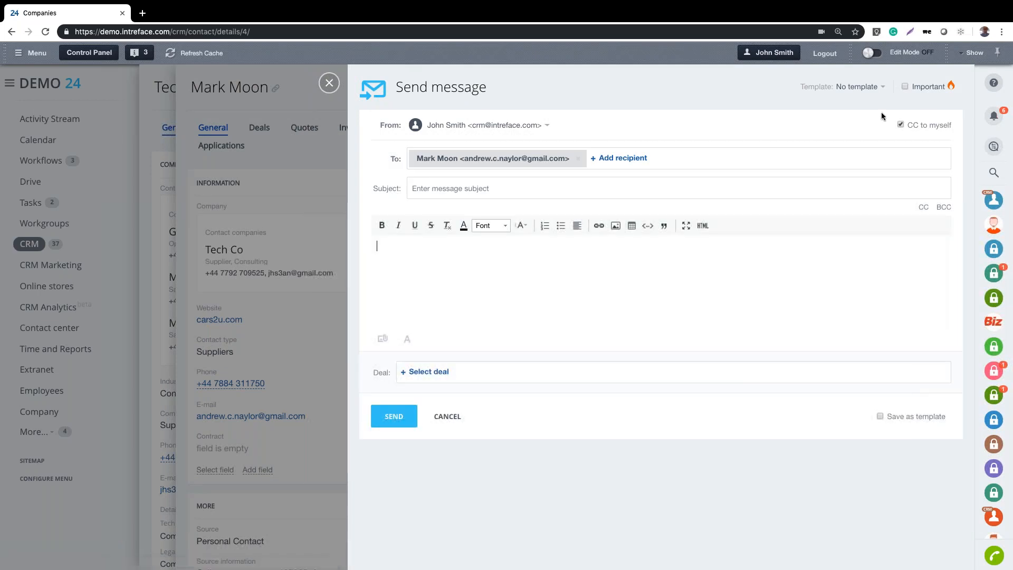
click(860, 87)
click(866, 156)
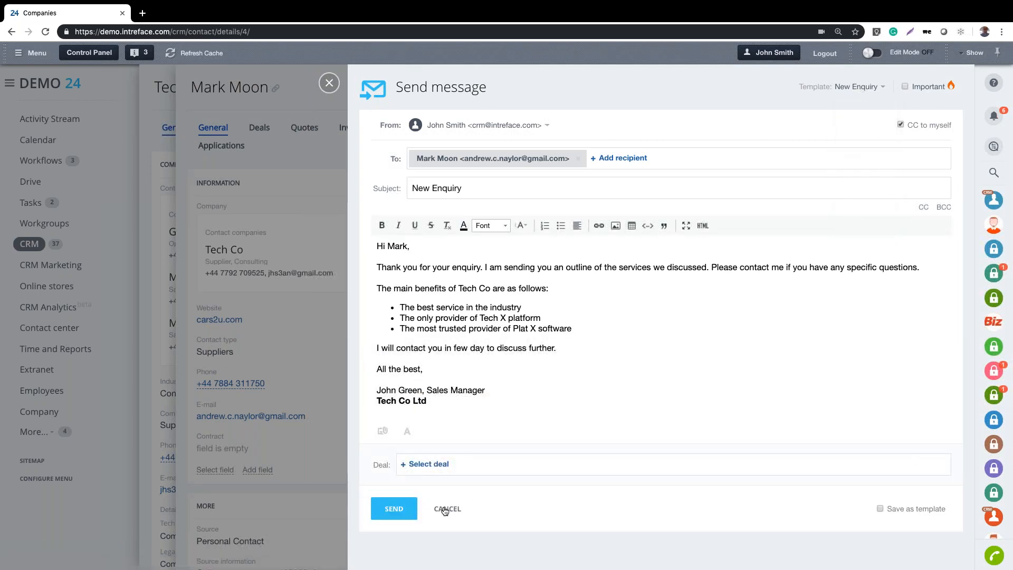
click(329, 82)
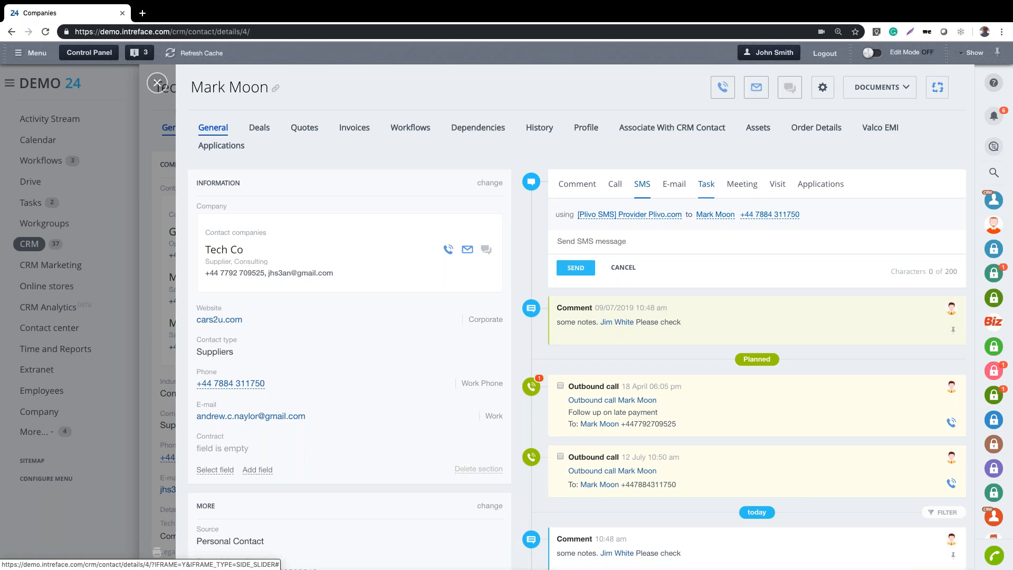
click(624, 268)
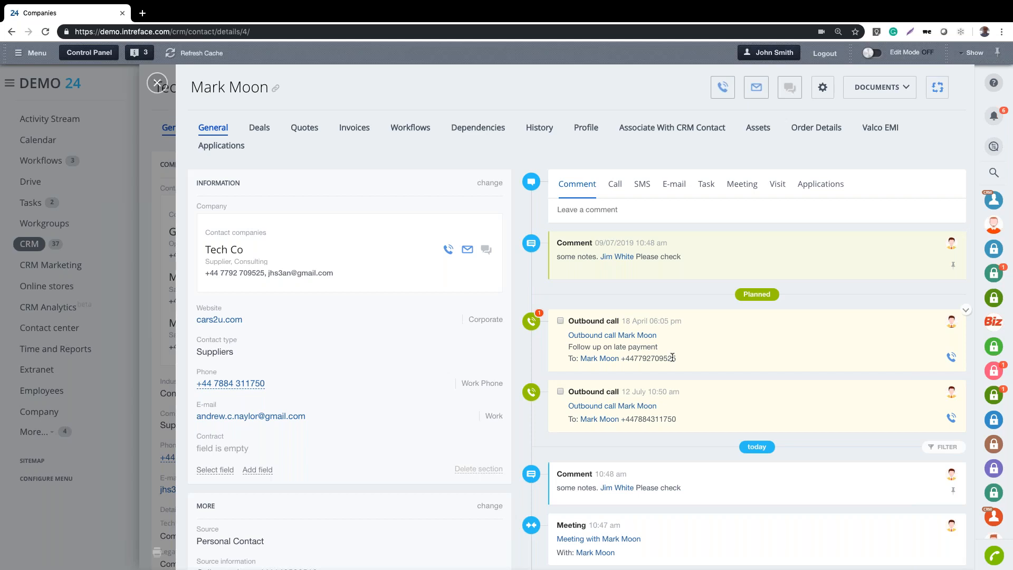
- Return to the Tech Co company, open Deal #430 from its deals and check the deal's products
scroll(672, 358, down, 1)
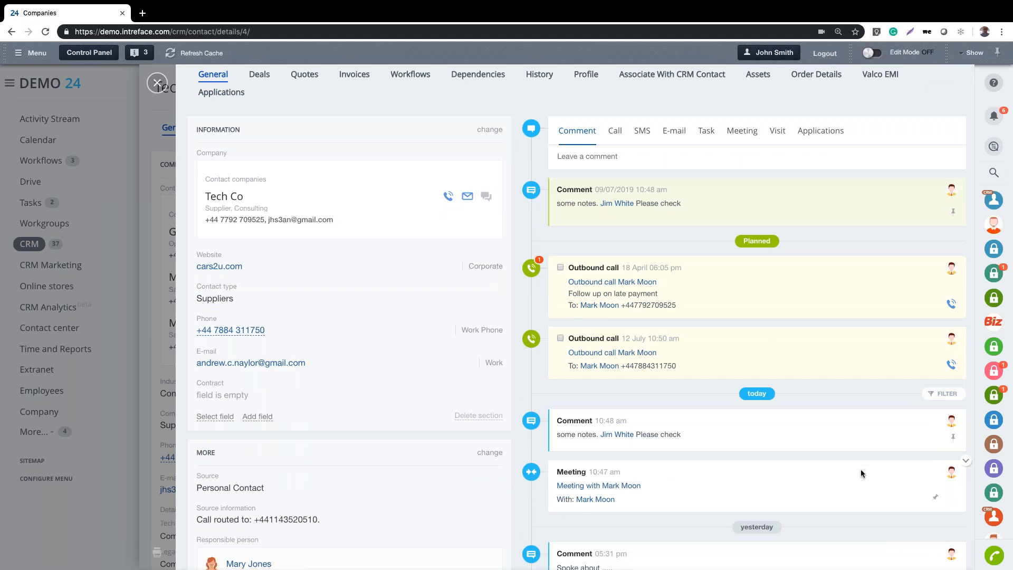
scroll(860, 469, up, 1)
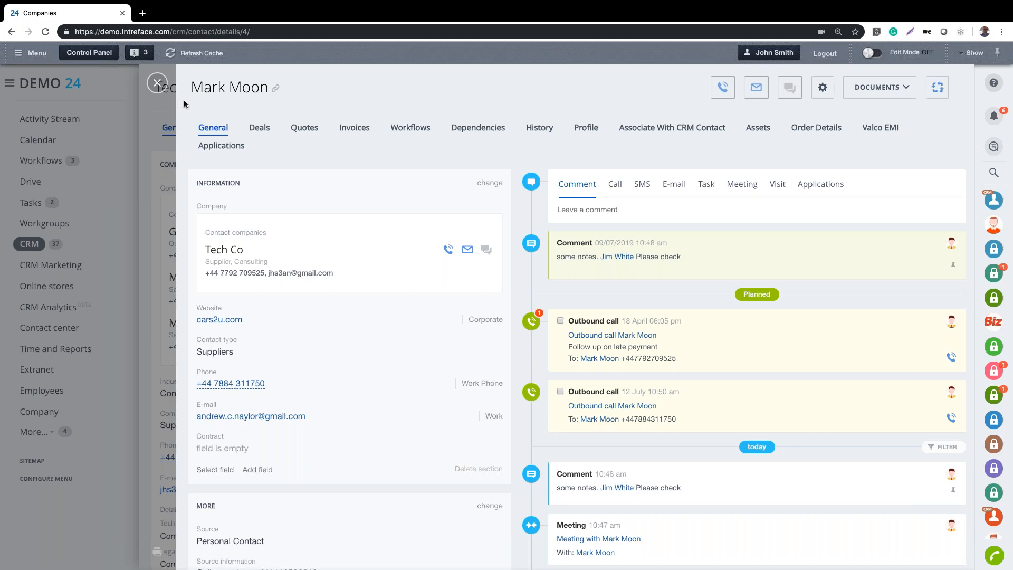
click(157, 83)
click(224, 135)
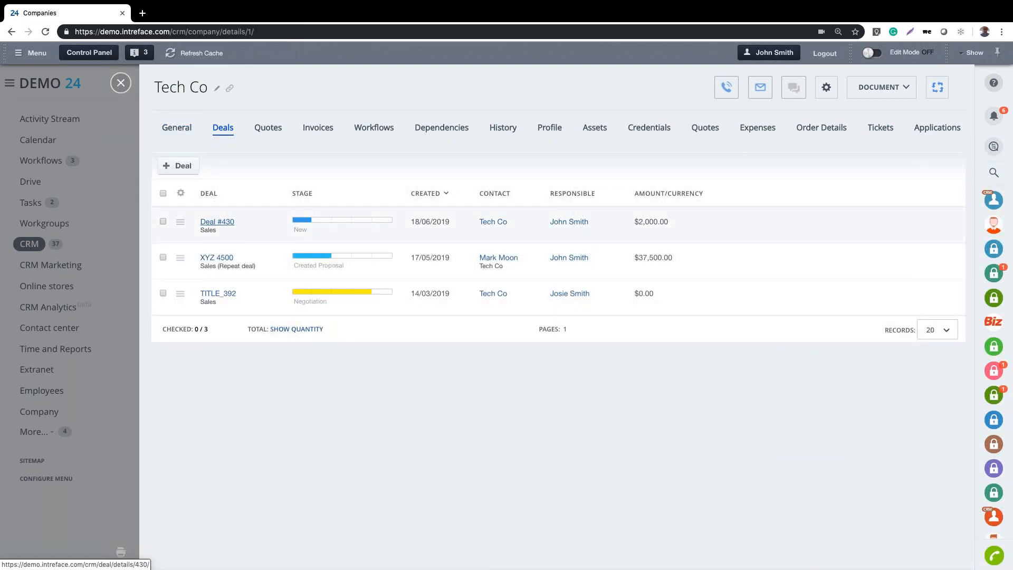
click(214, 224)
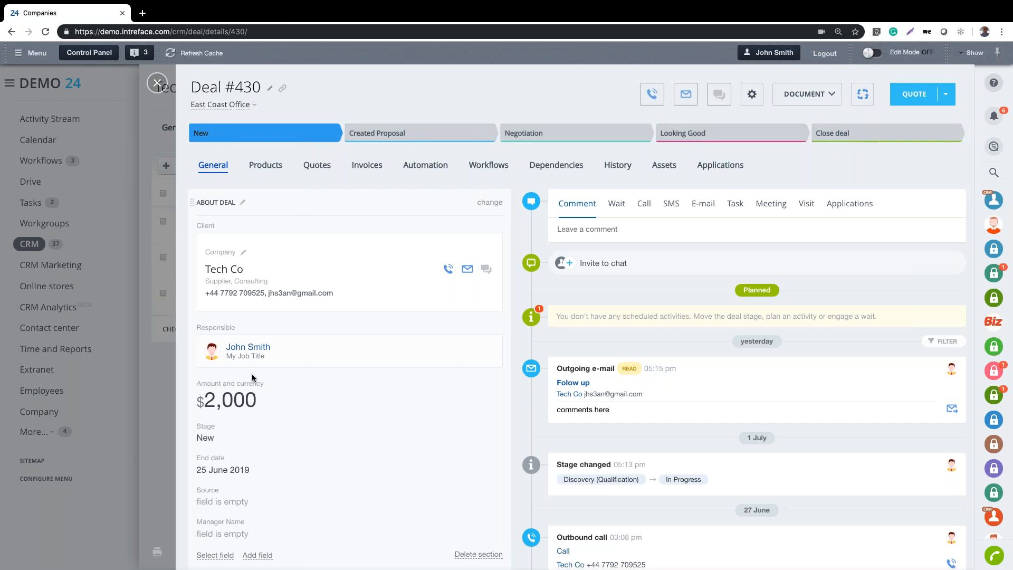
click(270, 167)
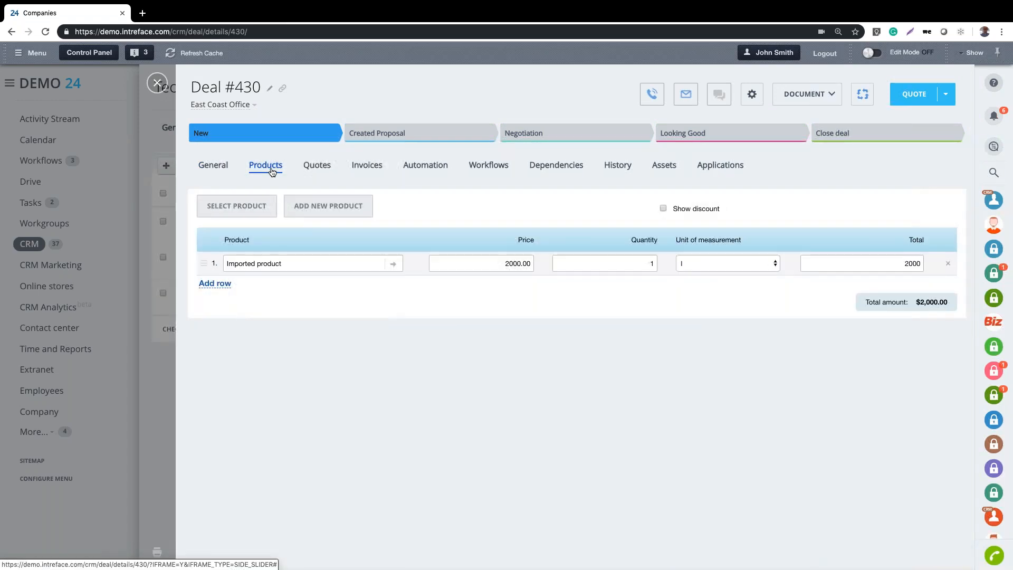
click(212, 169)
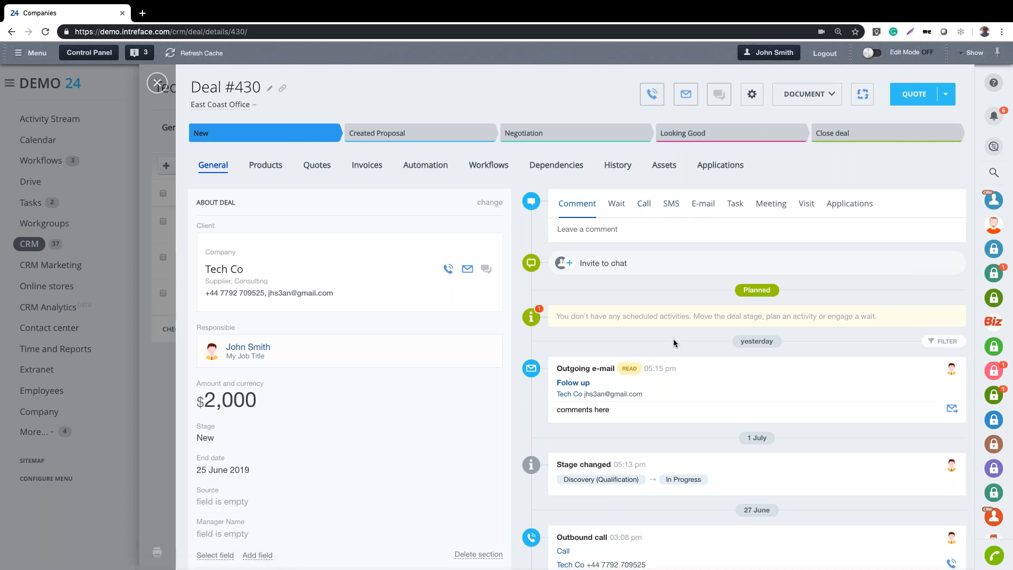
- Create a discussion chat for Deal #430 and invite the first two suggested colleagues to it
click(616, 264)
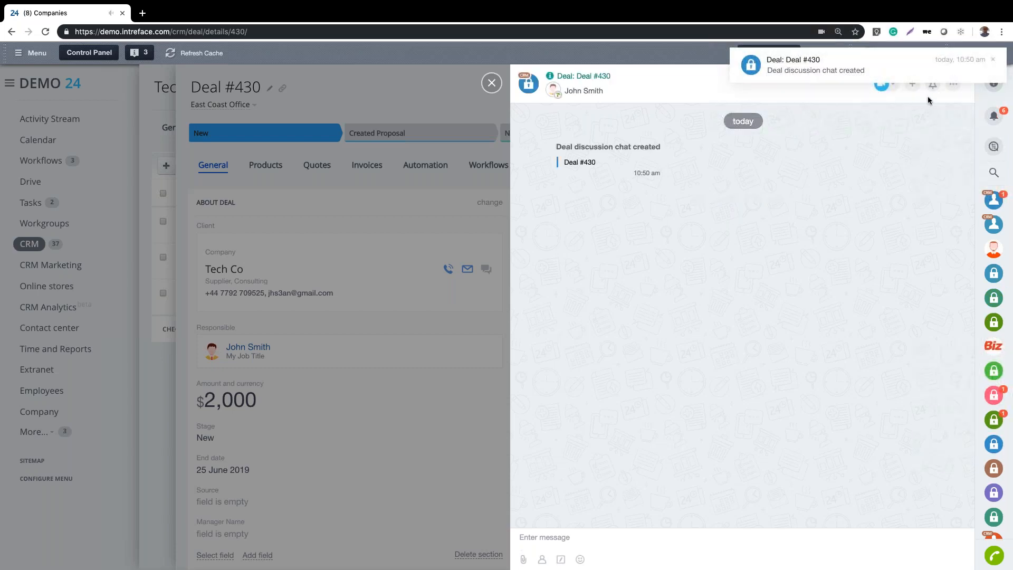
click(911, 85)
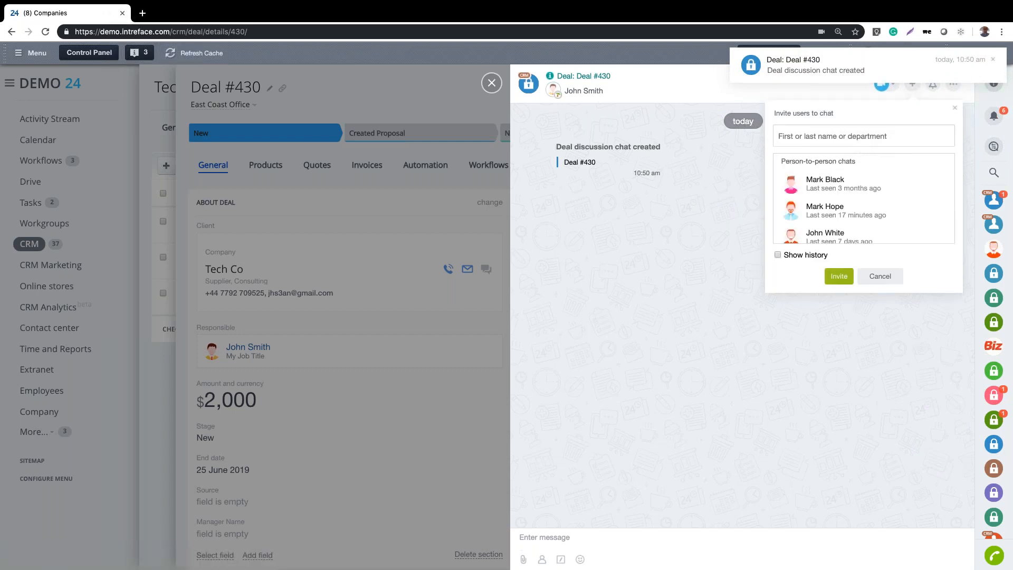
click(820, 208)
click(831, 187)
click(840, 299)
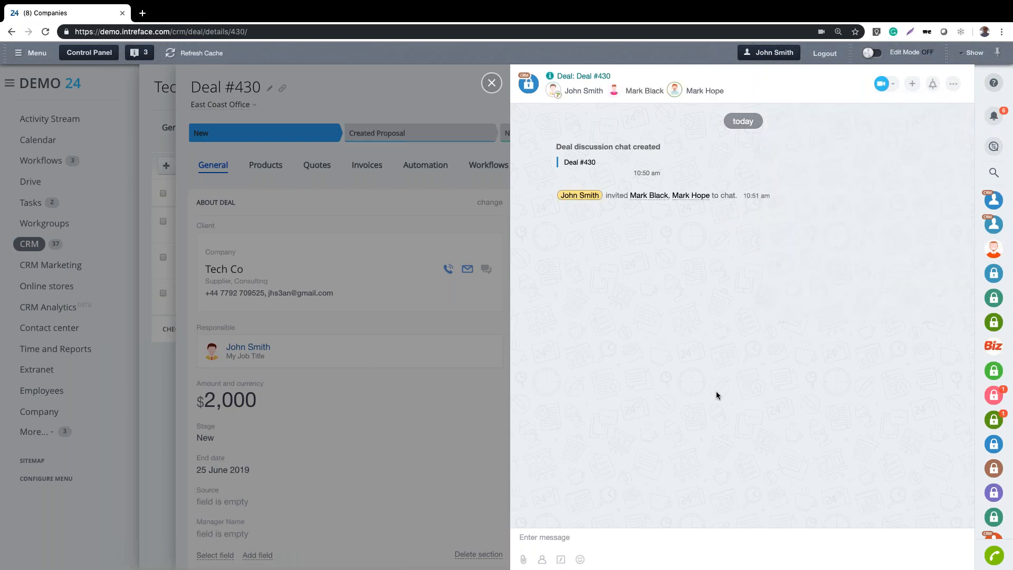
- Send the message "What do you think?" in the deal chat and close the chat
click(566, 530)
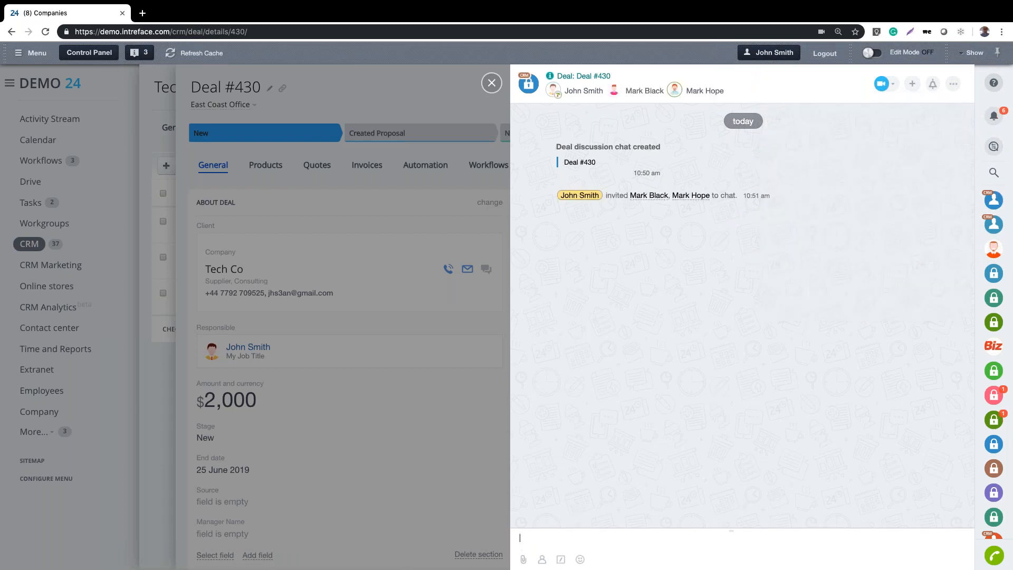
text(What do yloiu)
key(BackSpace)
key(BackSpace)
key(BackSpace)
key(BackSpace)
key(BackSpace)
text(you think?)
key(Return)
click(492, 83)
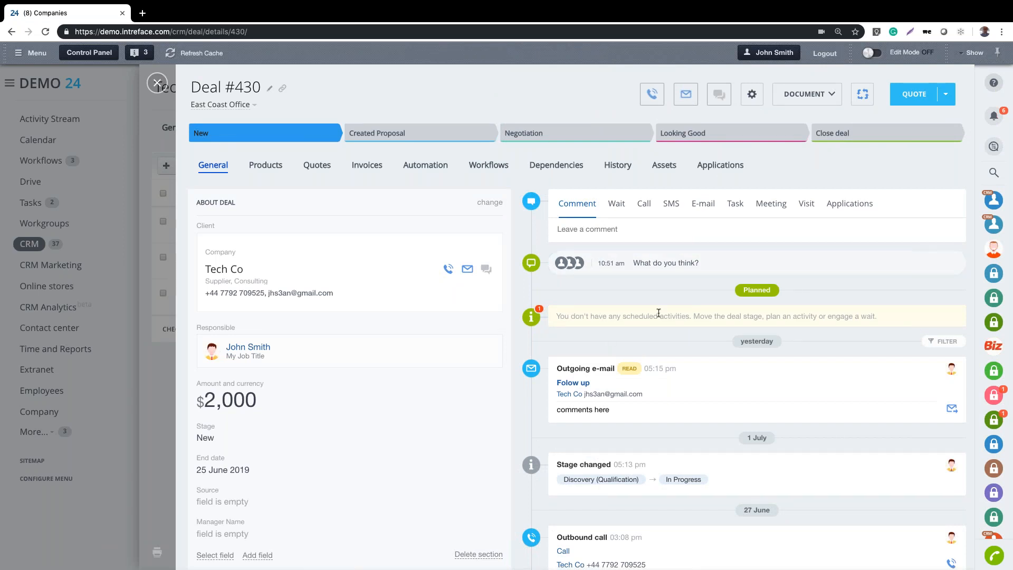
- Review the deal's activity history and open the automation rules configuration for all deals in its pipeline
scroll(680, 353, down, 2)
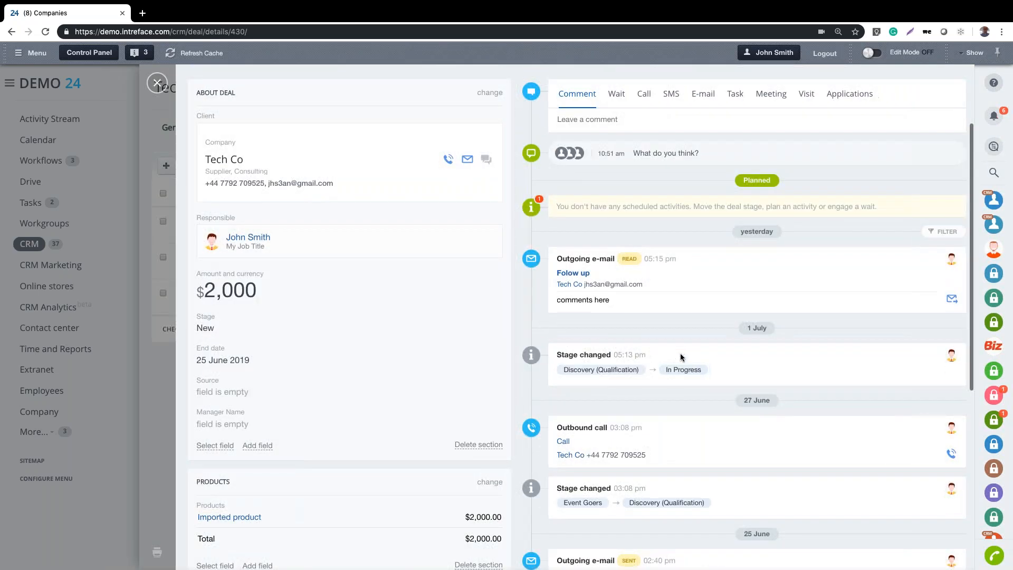
scroll(680, 356, down, 1)
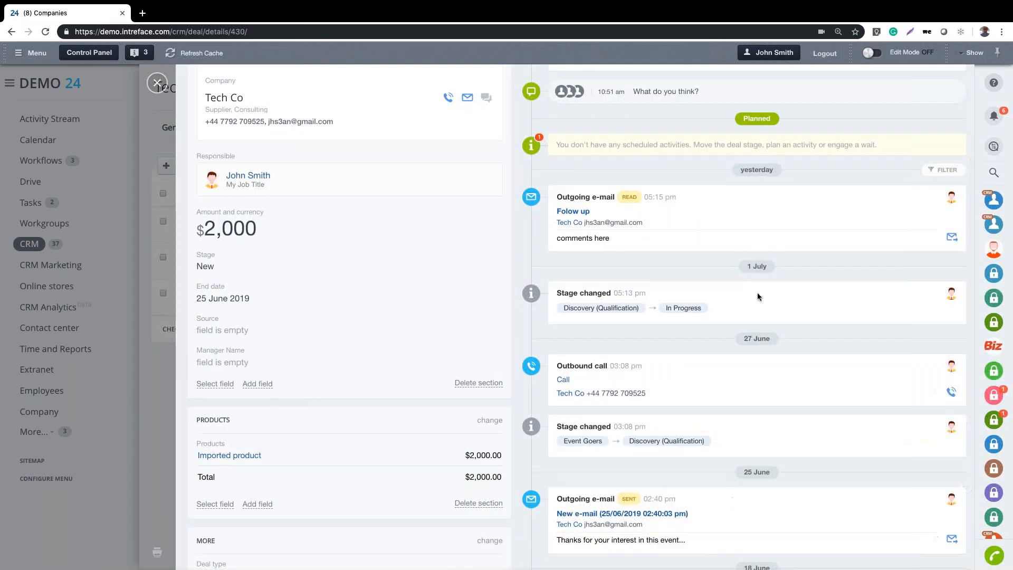
scroll(651, 338, up, 3)
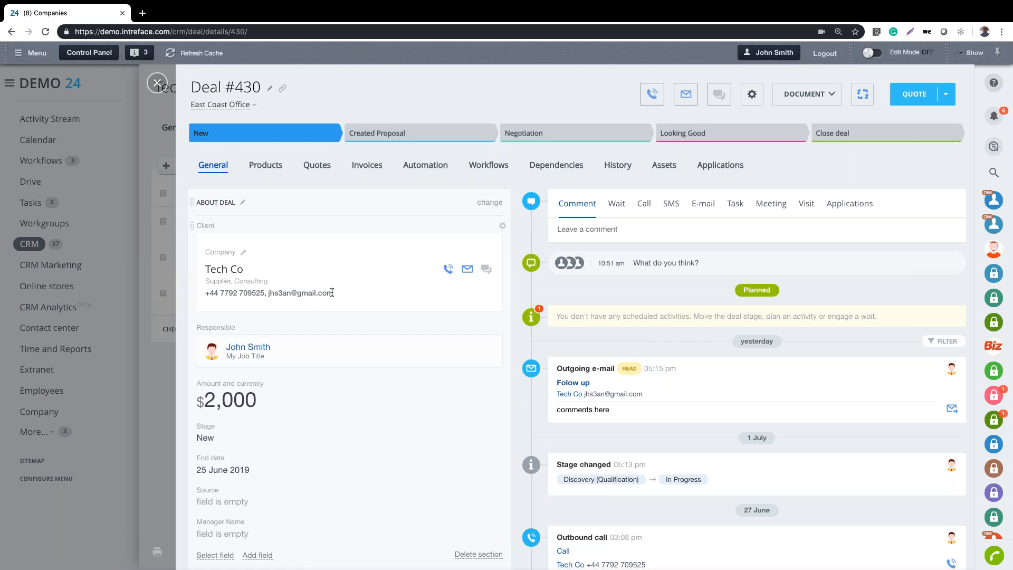
click(415, 167)
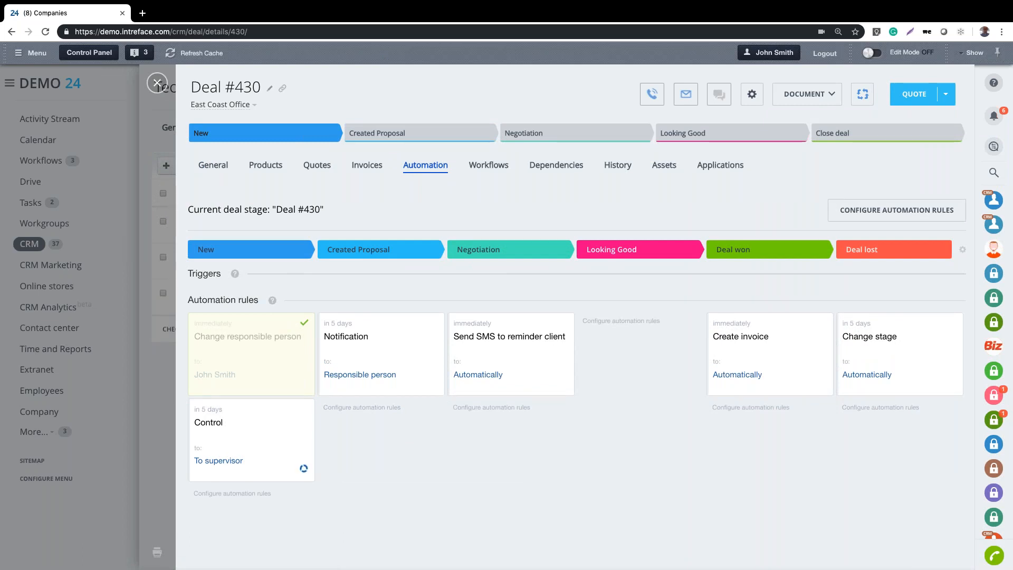
click(890, 211)
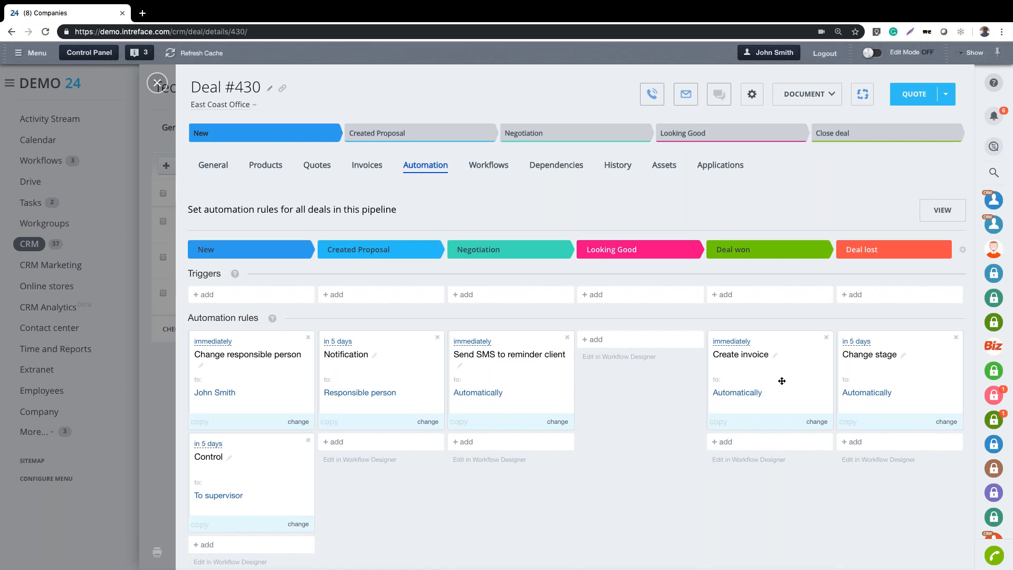
- Review the employee automation rules that can be added to the Looking Good stage, without adding one
click(597, 339)
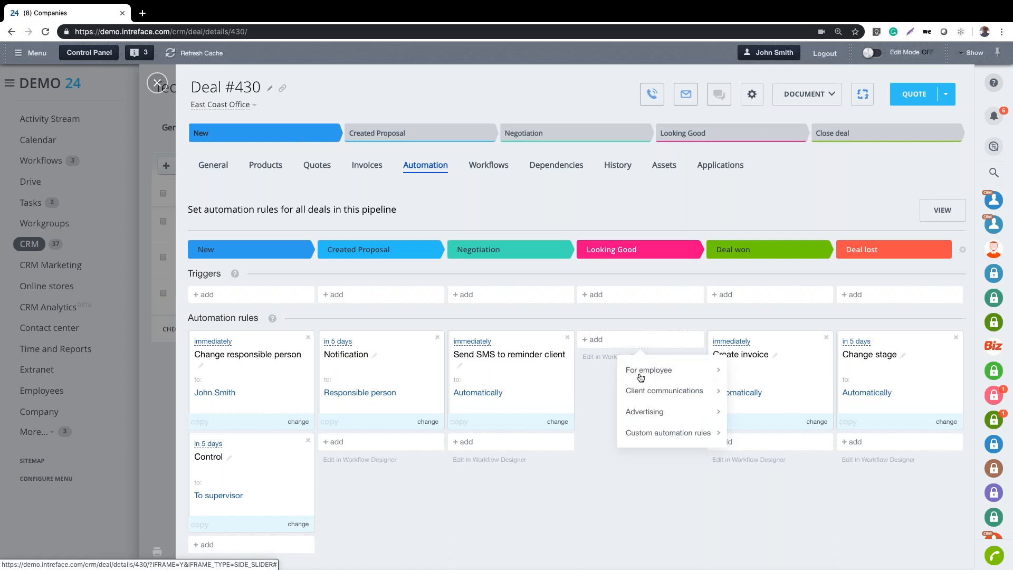
mouse_move(644, 369)
scroll(786, 382, down, 5)
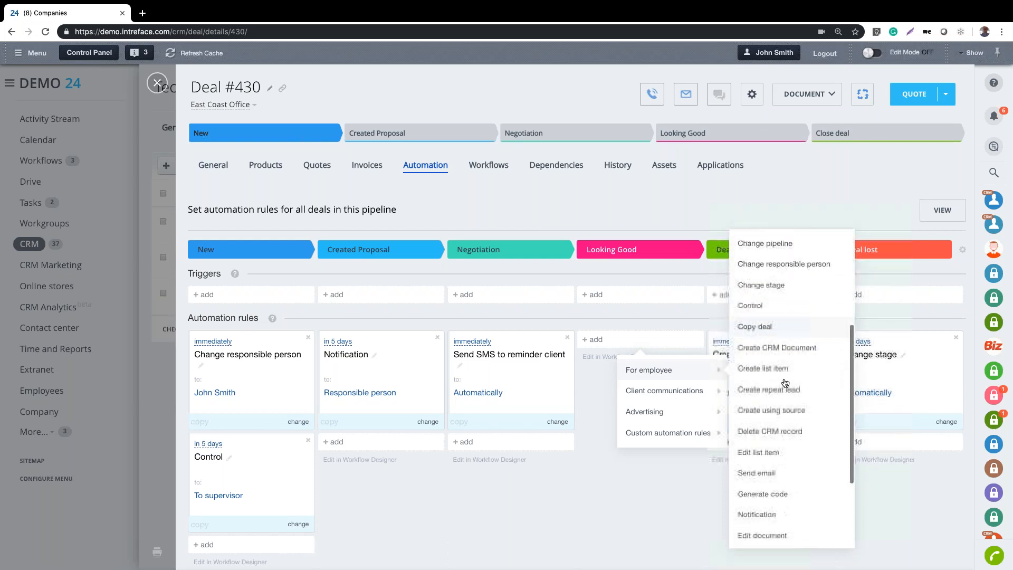
scroll(785, 382, down, 2)
scroll(785, 382, down, 1)
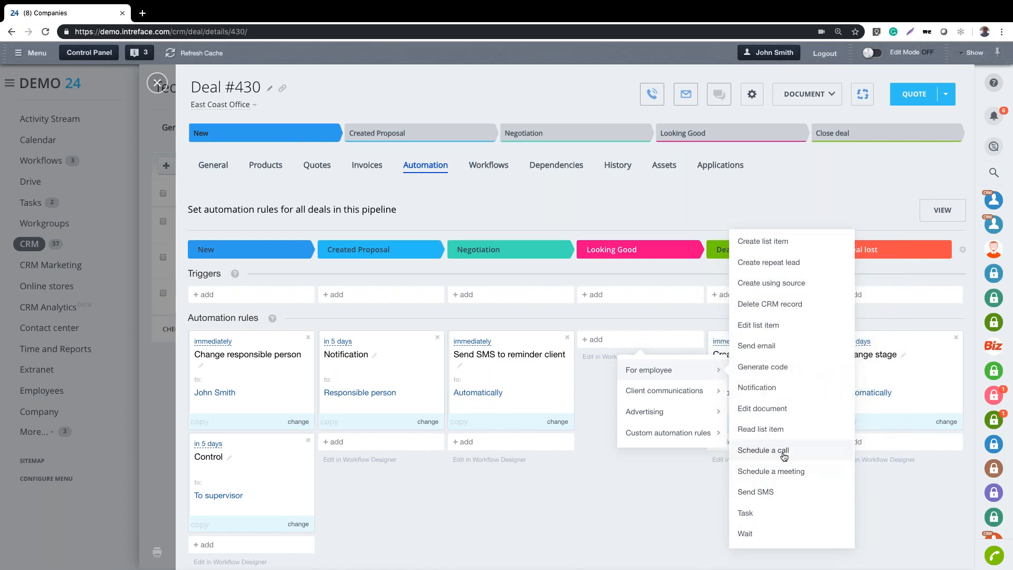
scroll(764, 511, up, 4)
scroll(764, 511, up, 4)
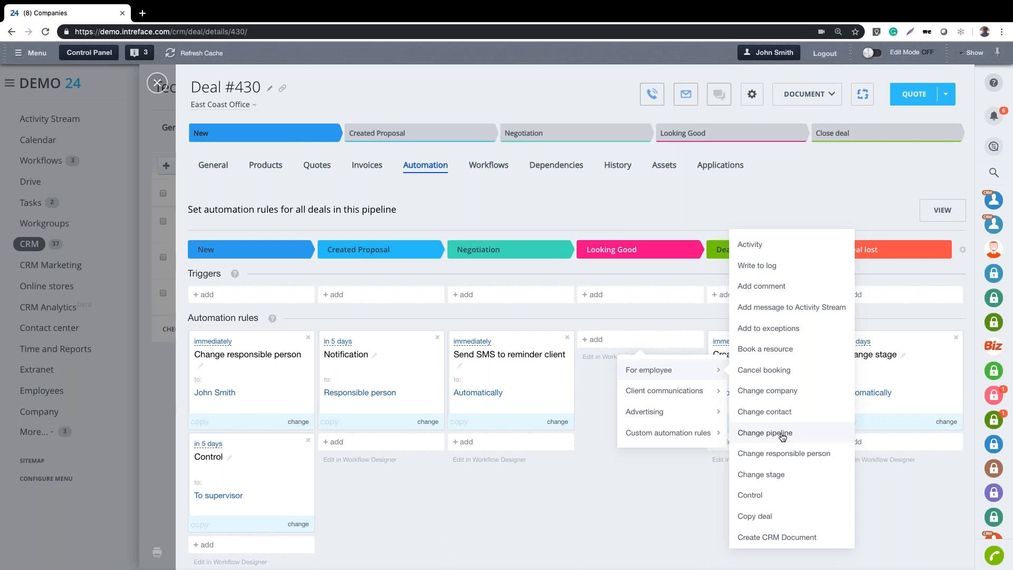
click(572, 532)
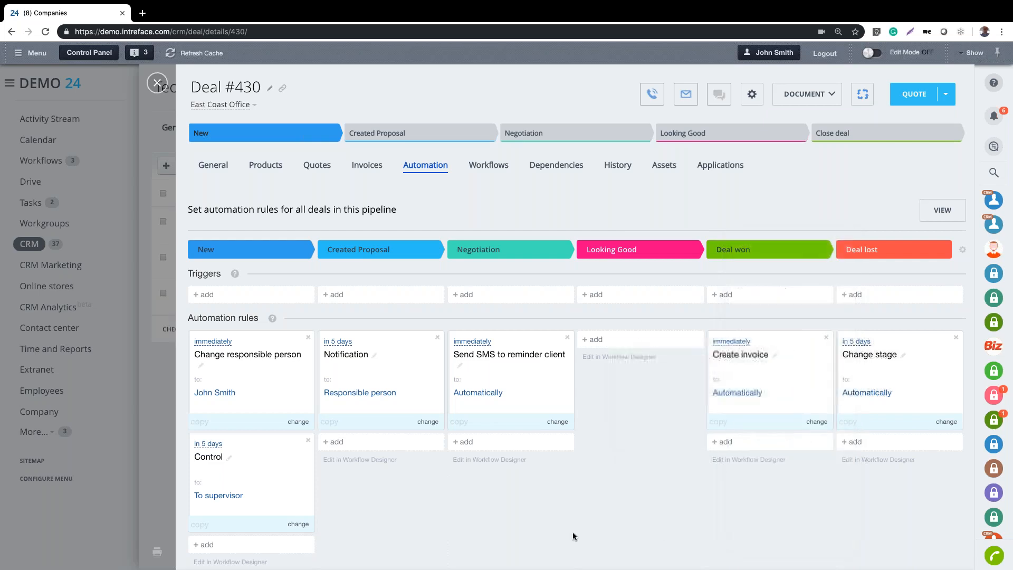
- Review the advertising and client communication automation rules available for the Looking Good stage, without adding one
click(638, 346)
mouse_move(667, 418)
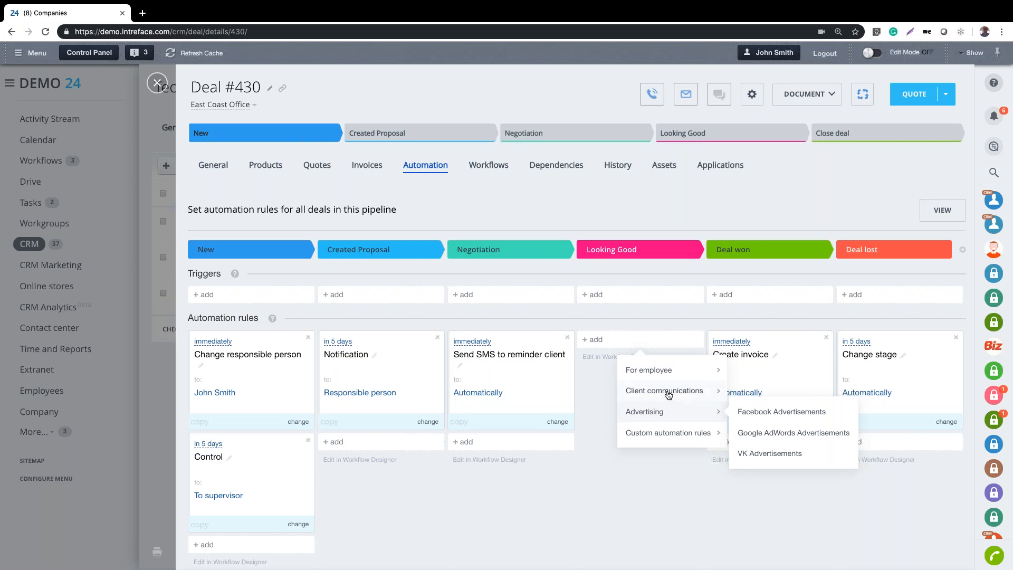
mouse_move(669, 391)
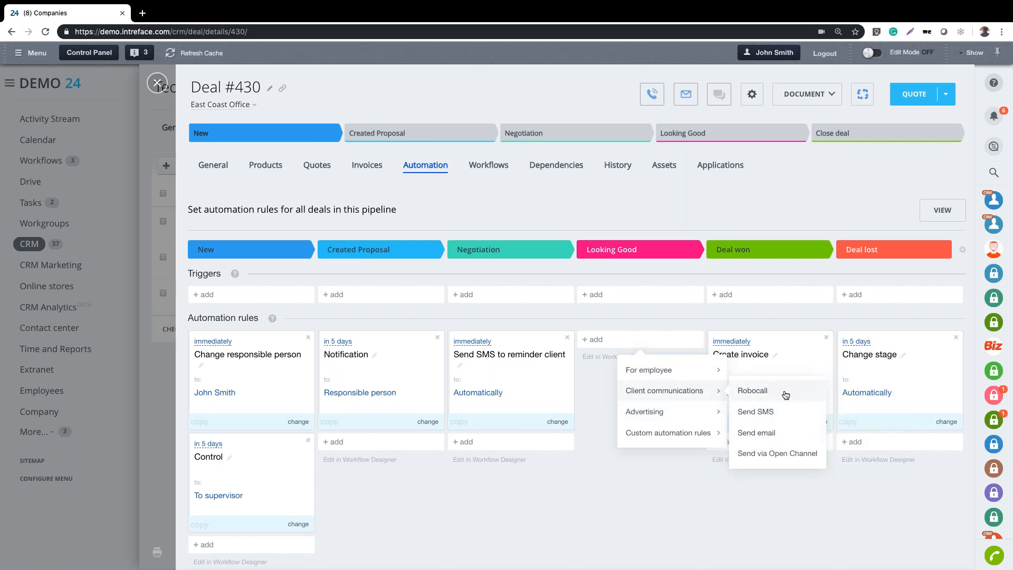
click(595, 415)
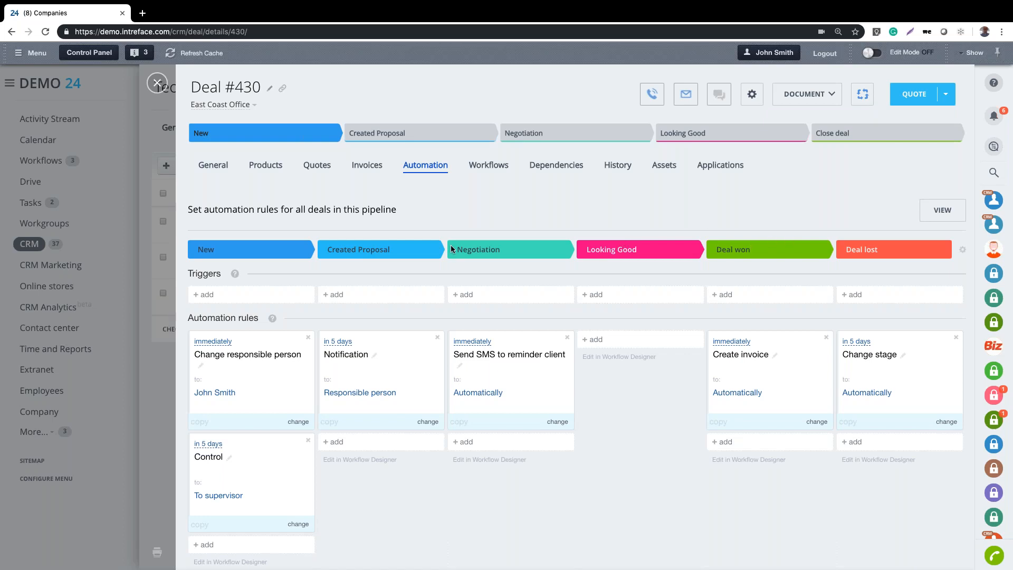
- Review the triggers available for the Looking Good stage and leave the automation configuration without saving
click(622, 296)
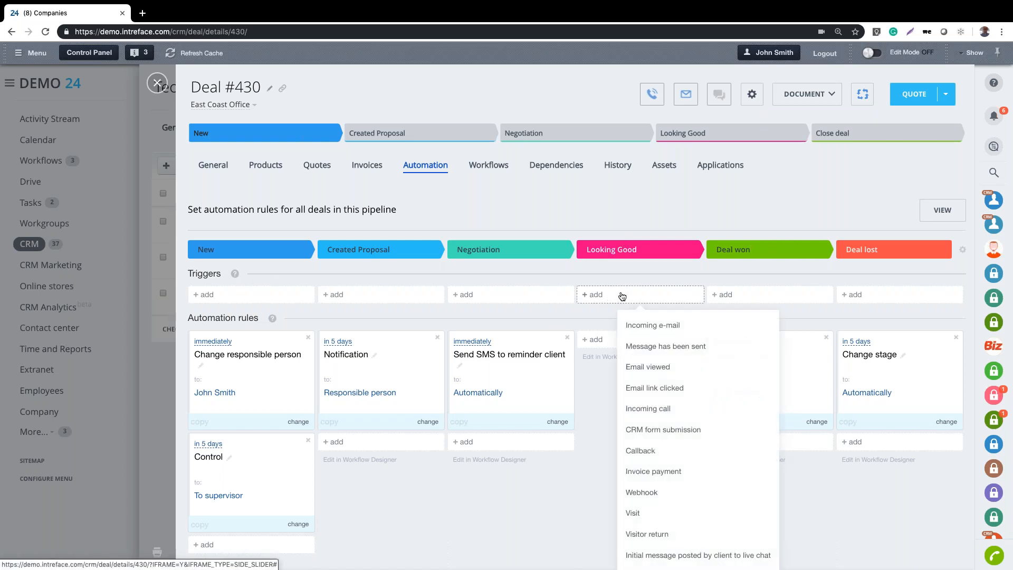
scroll(669, 375, down, 3)
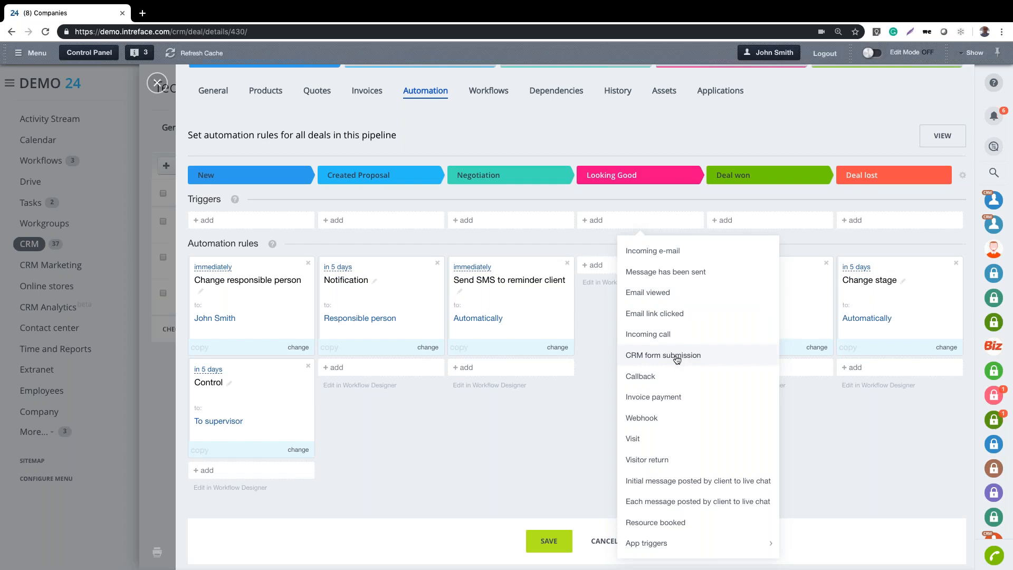
click(569, 424)
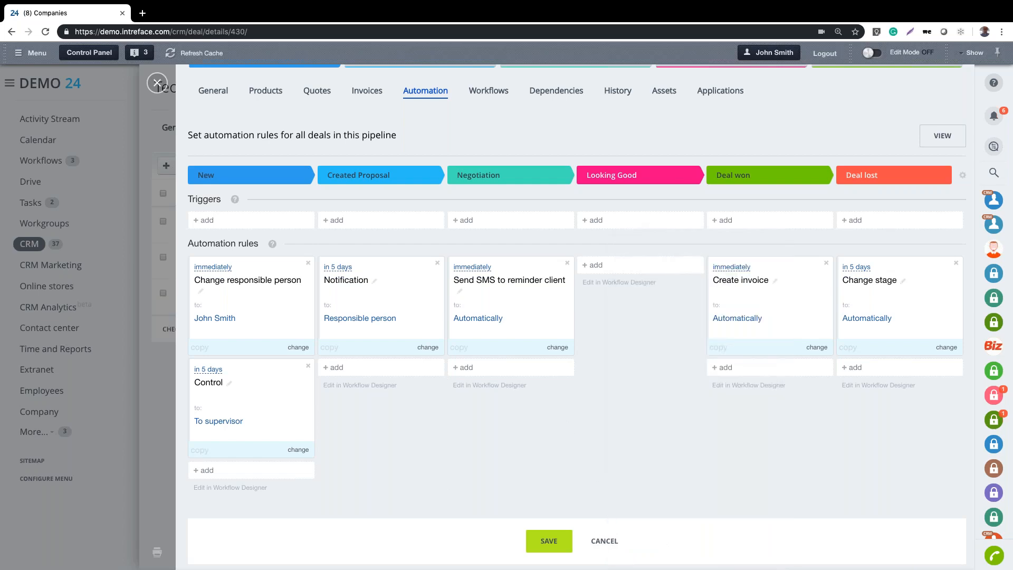
click(602, 541)
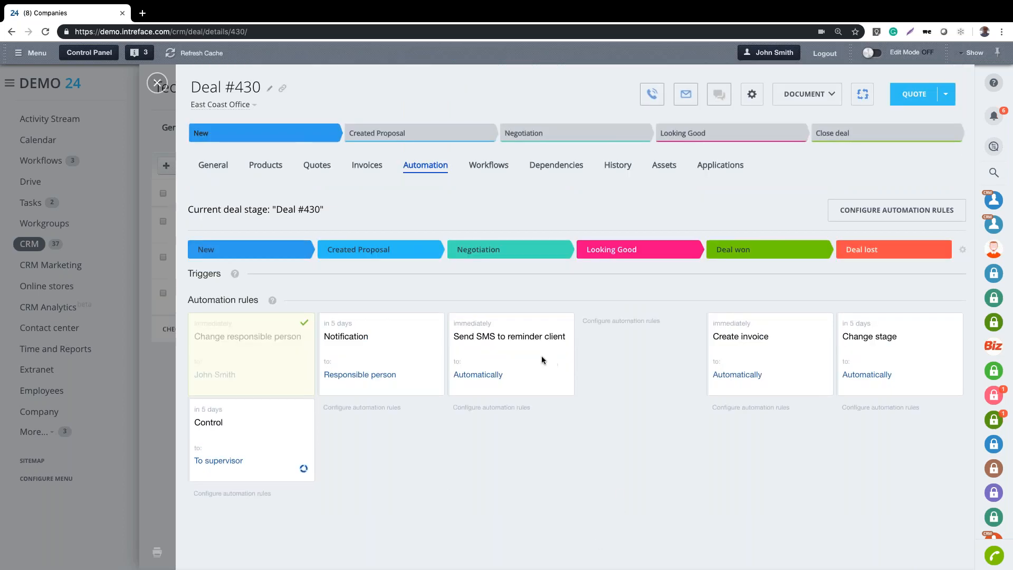
- Return to the general details of Deal #430 and generate a quote from it, creating the missing Manager Name field in Quote
click(213, 165)
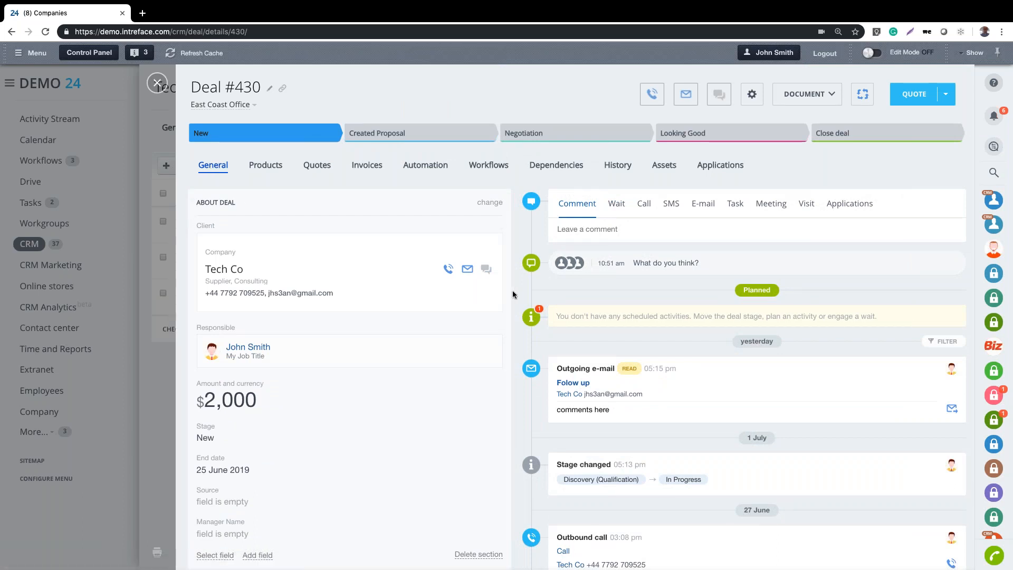
click(917, 93)
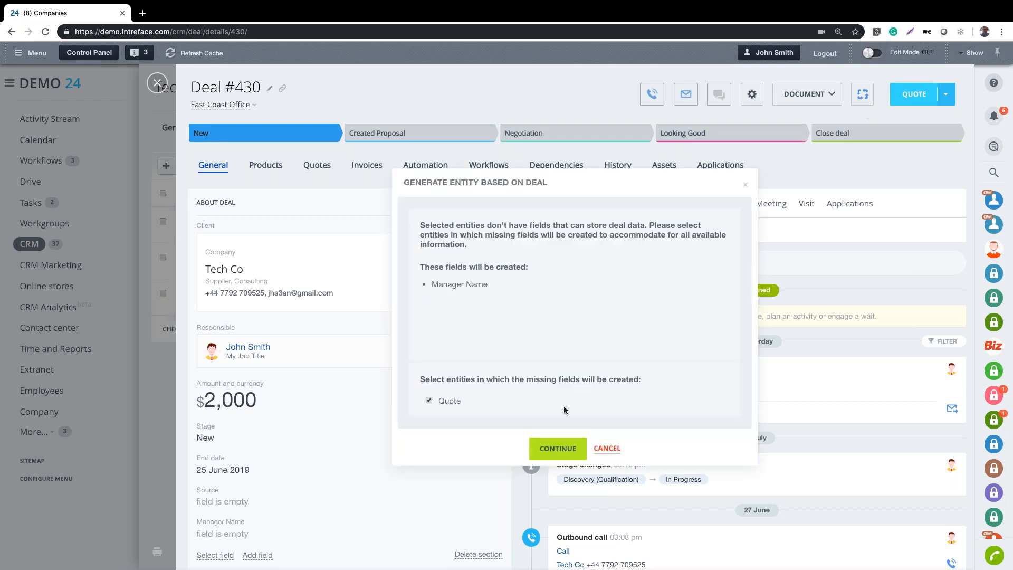
click(558, 450)
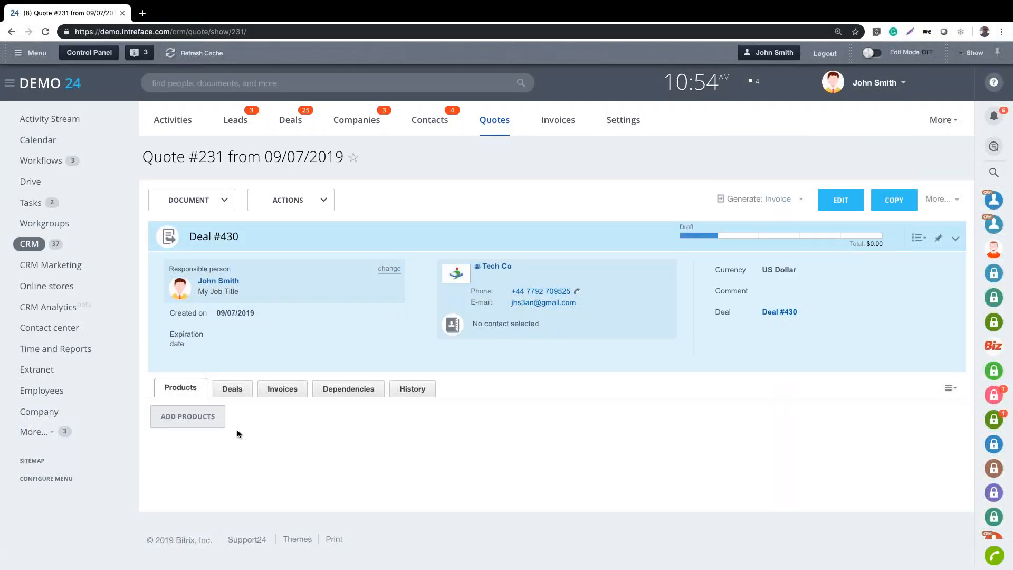
- Go to all quotes and open the $33,000.00 Projext XYZ quote that is being reviewed by the client
click(496, 125)
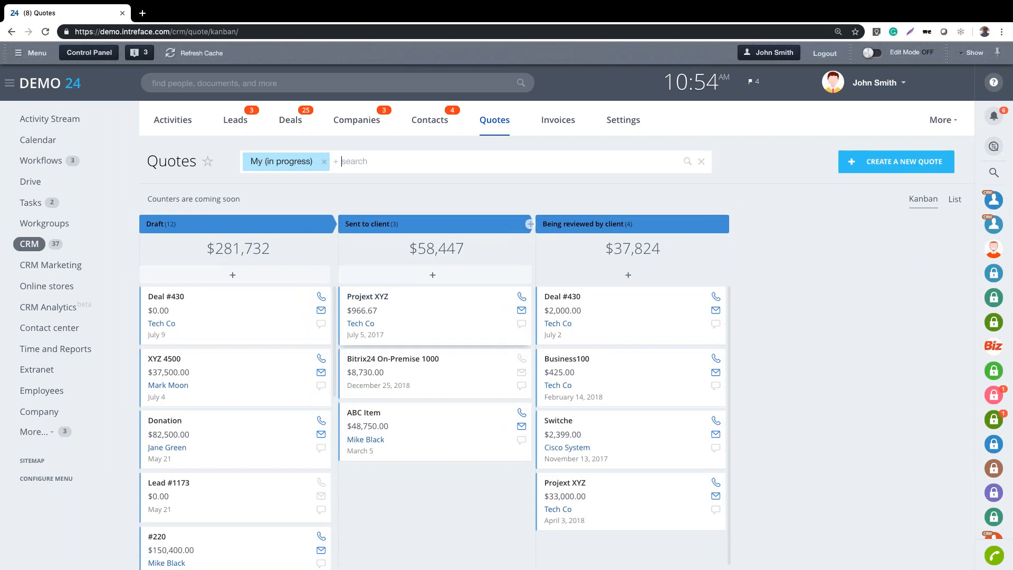
click(566, 488)
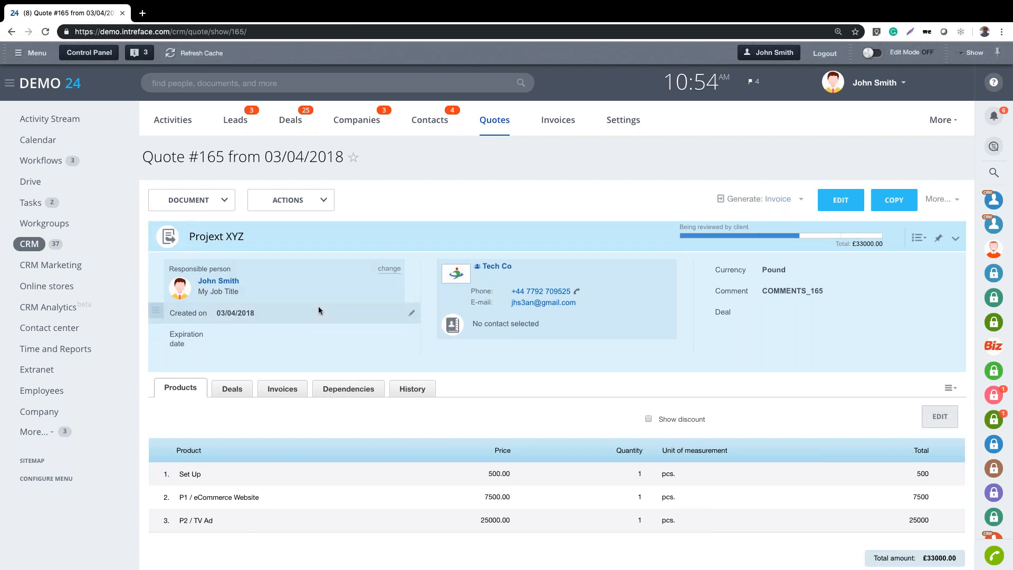
drag(155, 311, 318, 310)
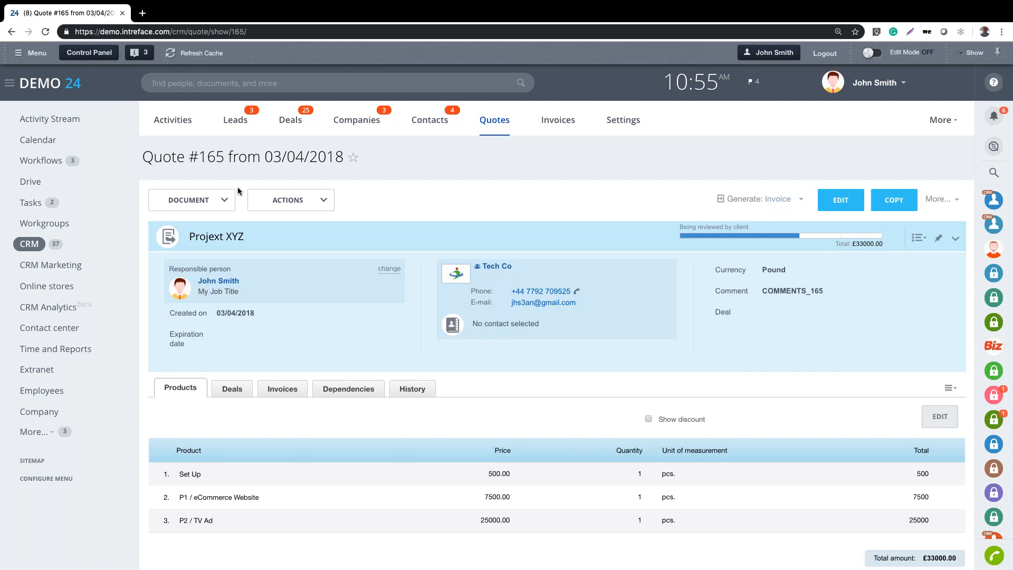
- Open the document templates for the Projext XYZ quote and bring up the list of template fields
click(226, 203)
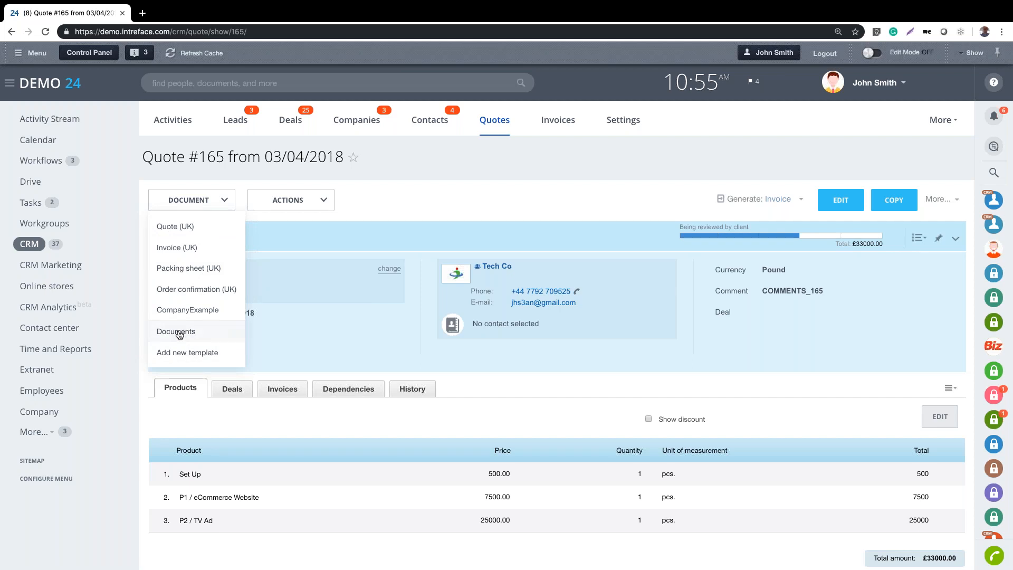
click(186, 353)
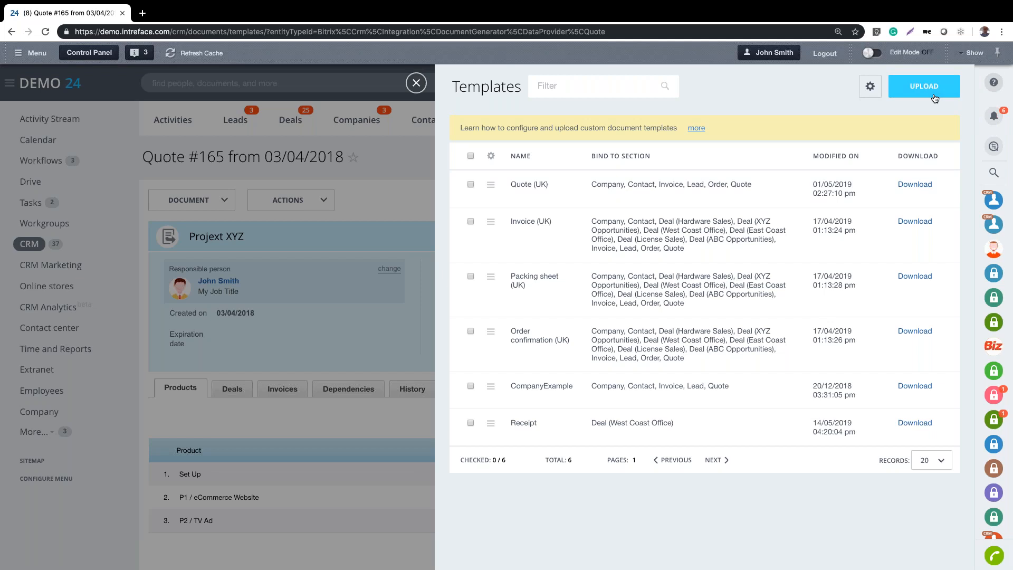
click(870, 86)
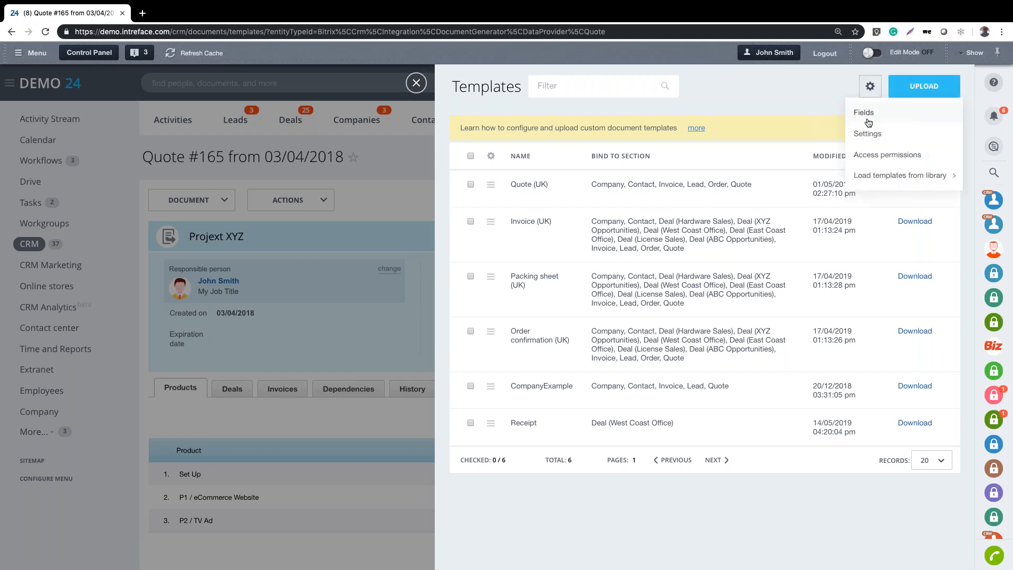
click(868, 114)
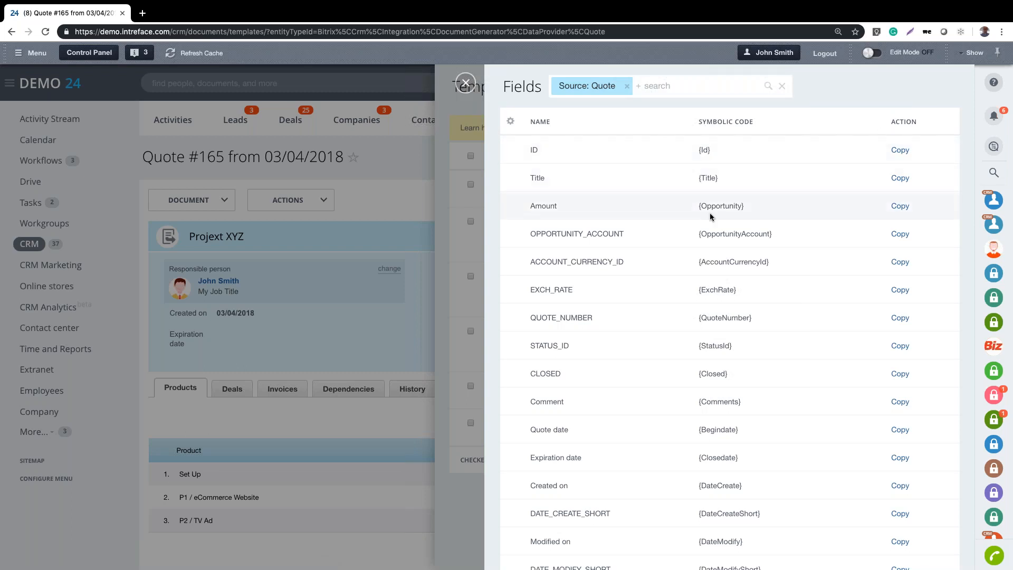
- Examine the quote template fields and their symbolic codes through to the end of the page, and return to the Projext XYZ quote
scroll(607, 294, down, 1)
scroll(607, 294, up, 1)
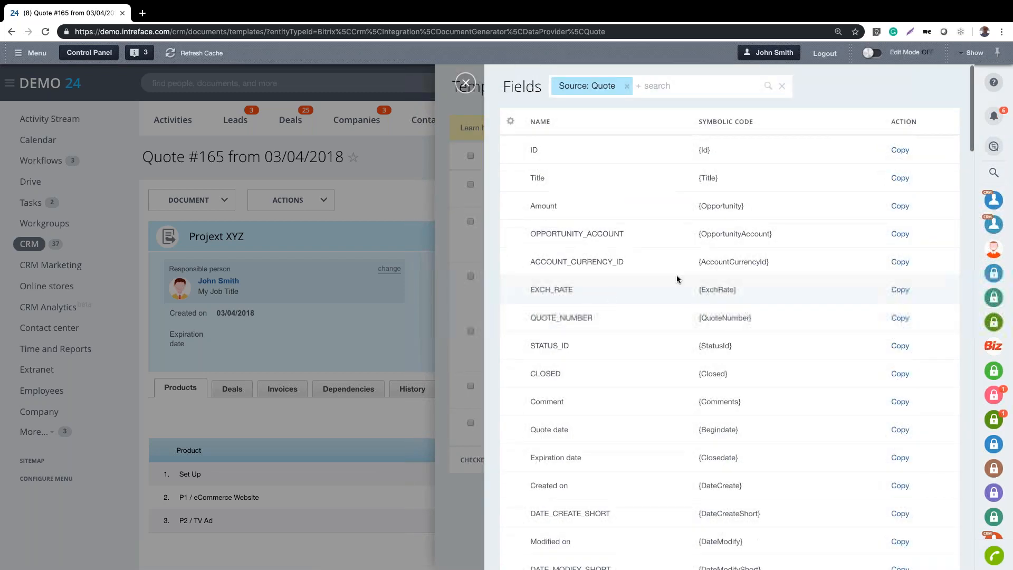
drag(755, 319, 694, 321)
click(741, 345)
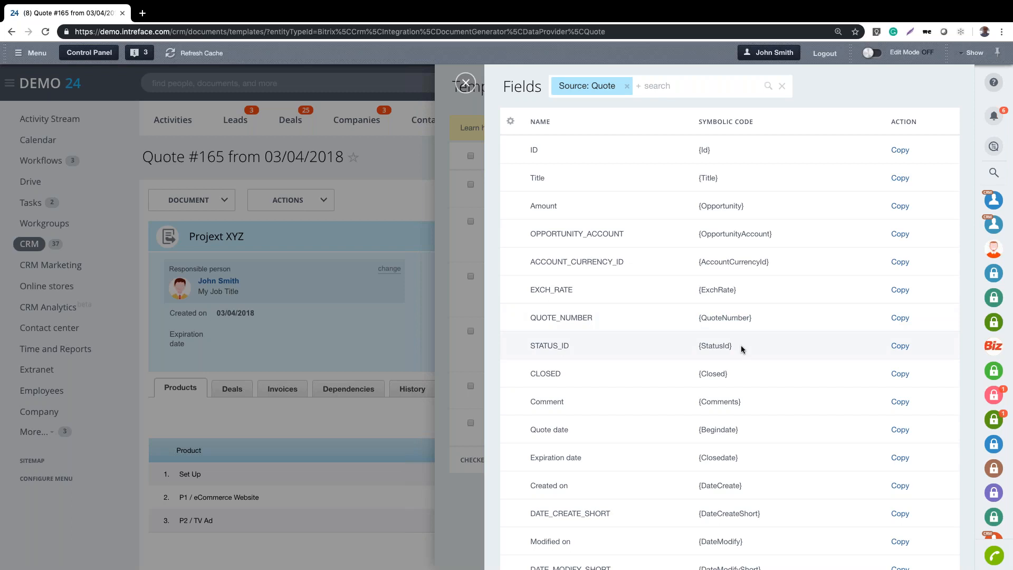
scroll(693, 406, down, 1)
scroll(694, 409, down, 3)
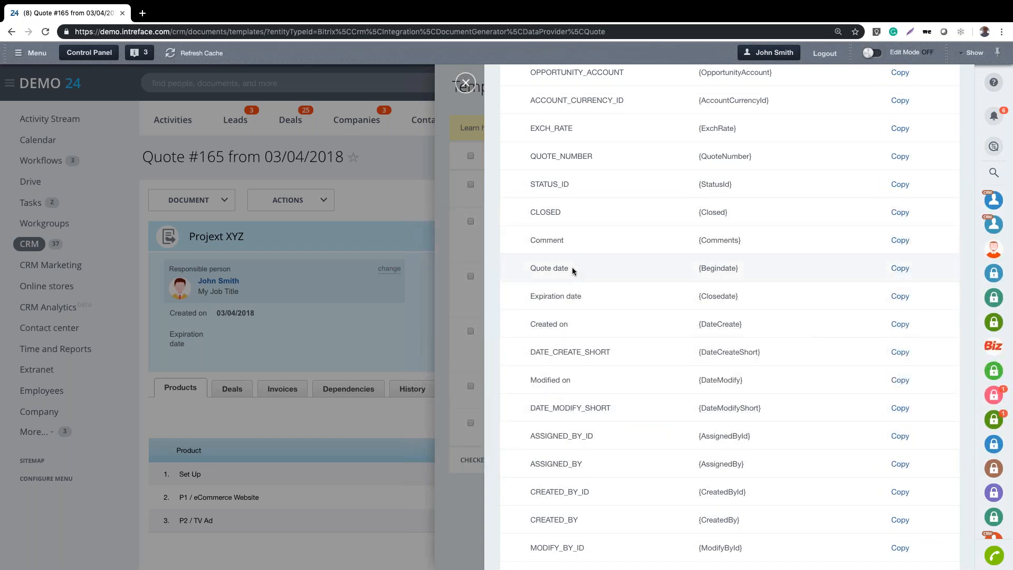
drag(746, 267, 672, 269)
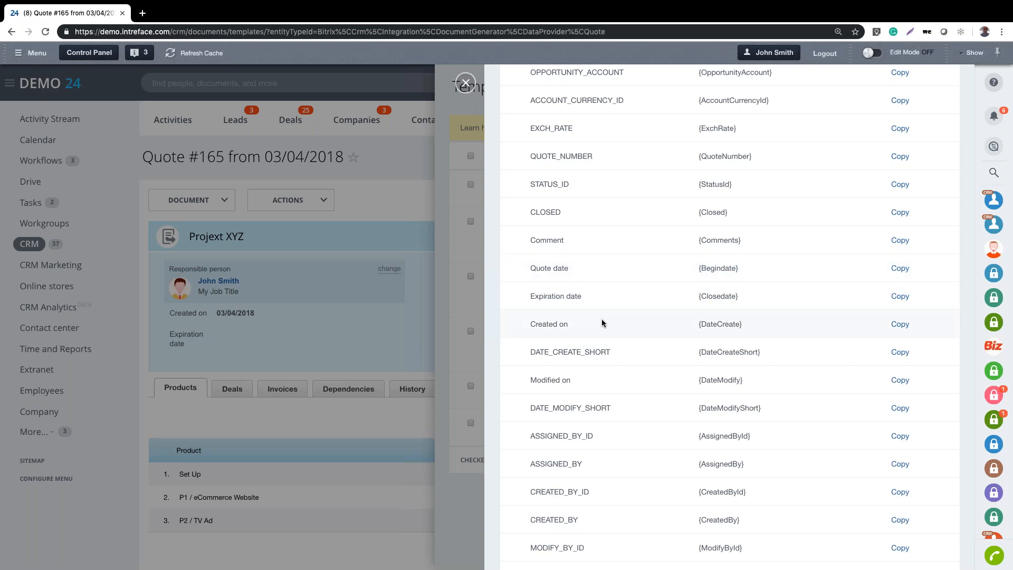
scroll(601, 318, down, 6)
scroll(602, 319, down, 15)
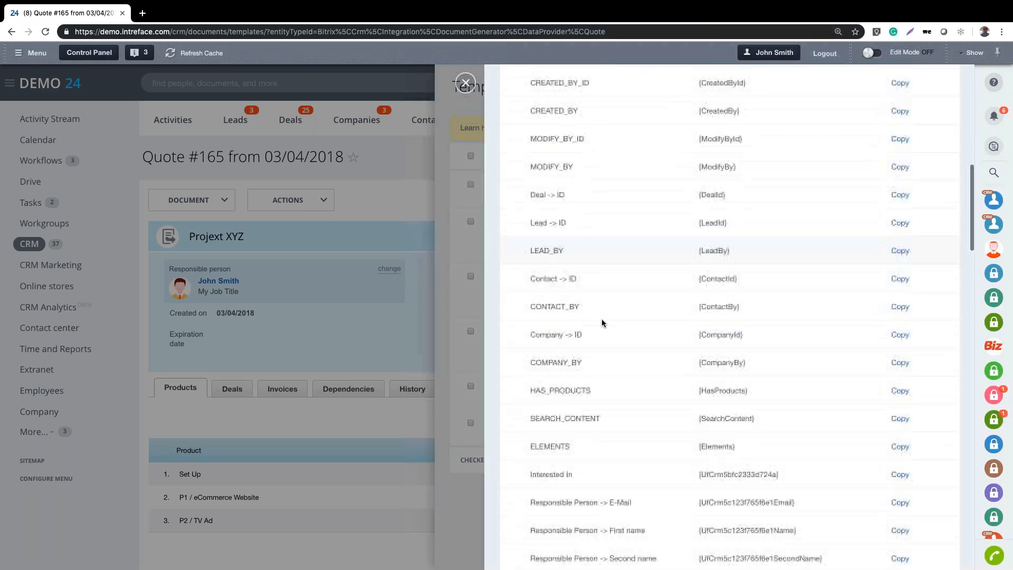
scroll(601, 318, down, 20)
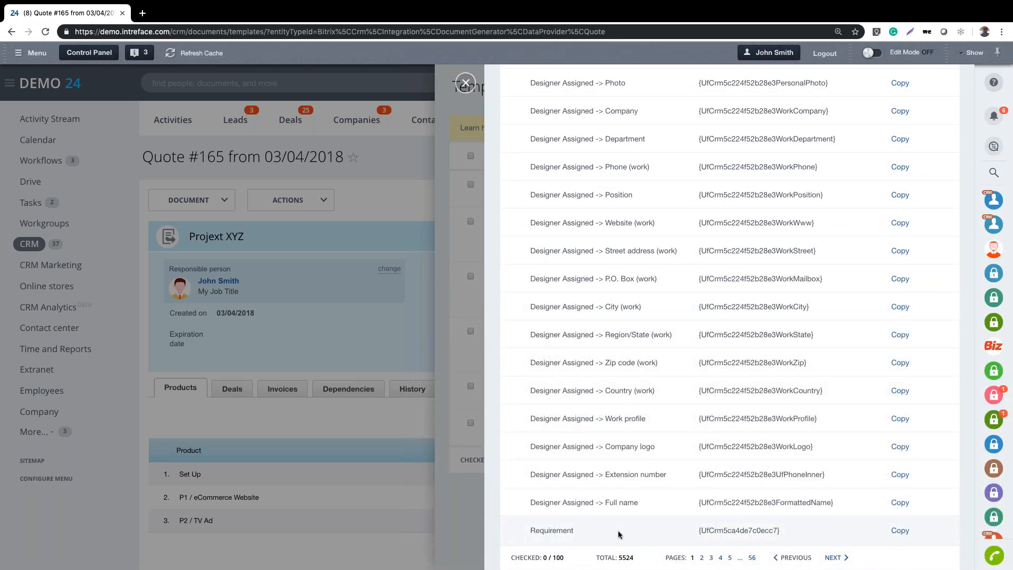
scroll(619, 248, up, 20)
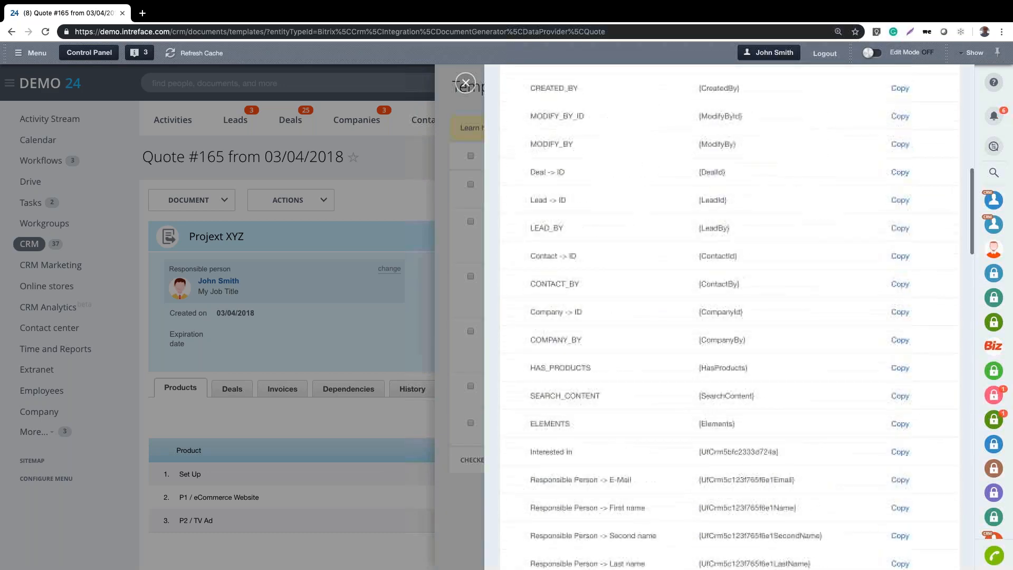
scroll(618, 248, up, 5)
click(465, 82)
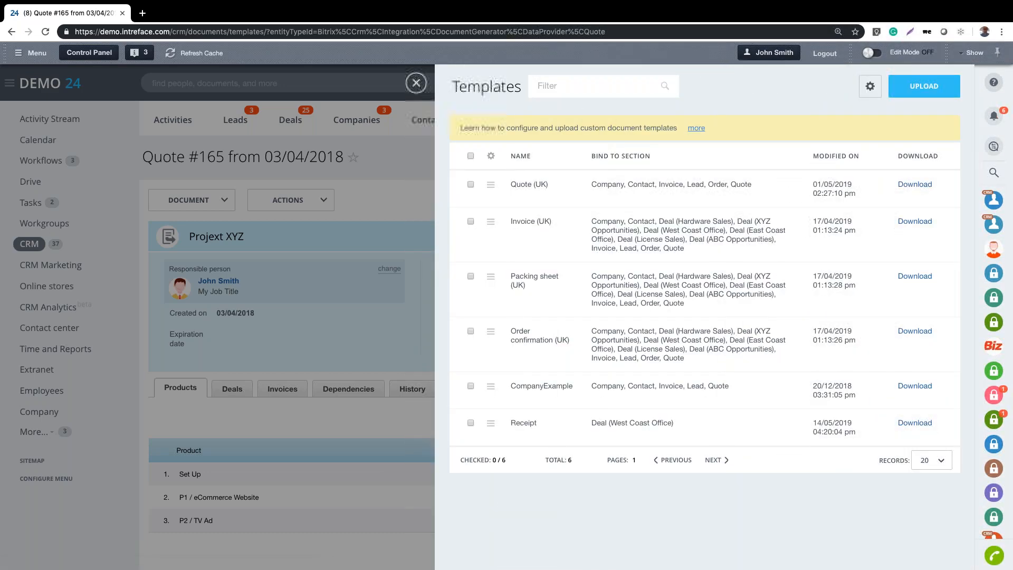
click(416, 84)
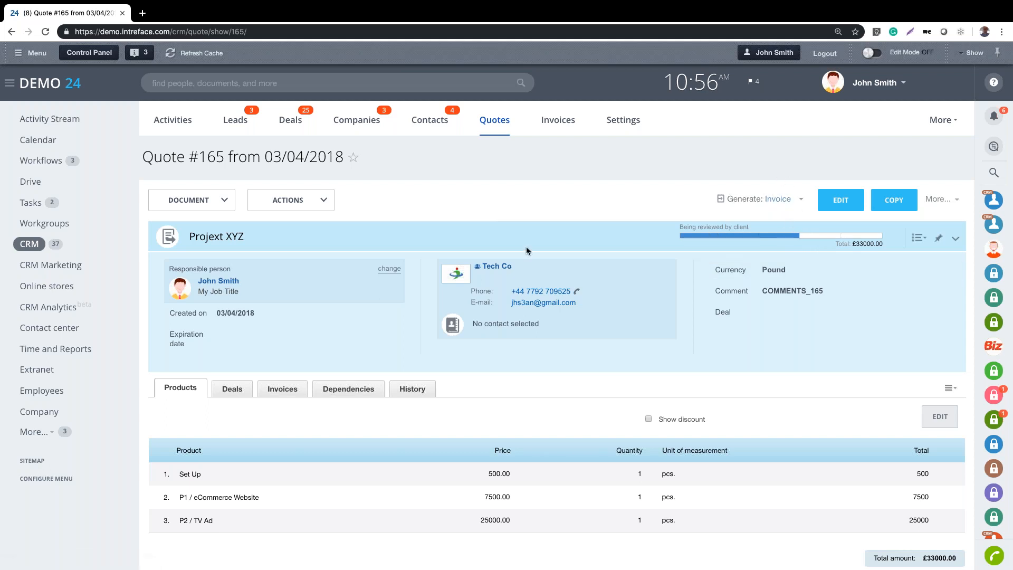
- Go to the invoices and move the XYZ 2000 invoice from Sent to customer to Paid
click(560, 123)
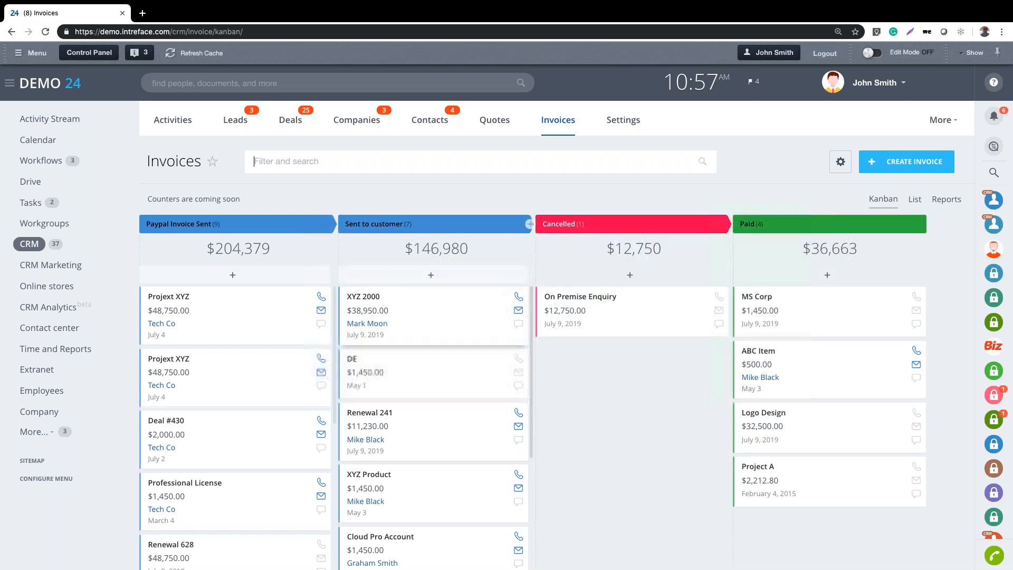
drag(372, 300, 777, 304)
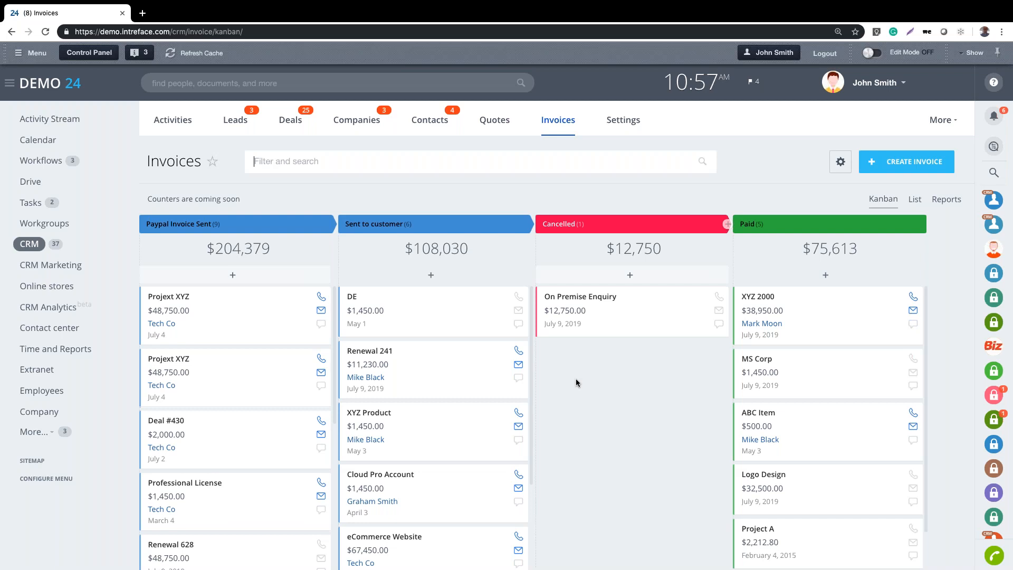
- Go to the deals list and add the Probability, % column to its view
click(290, 122)
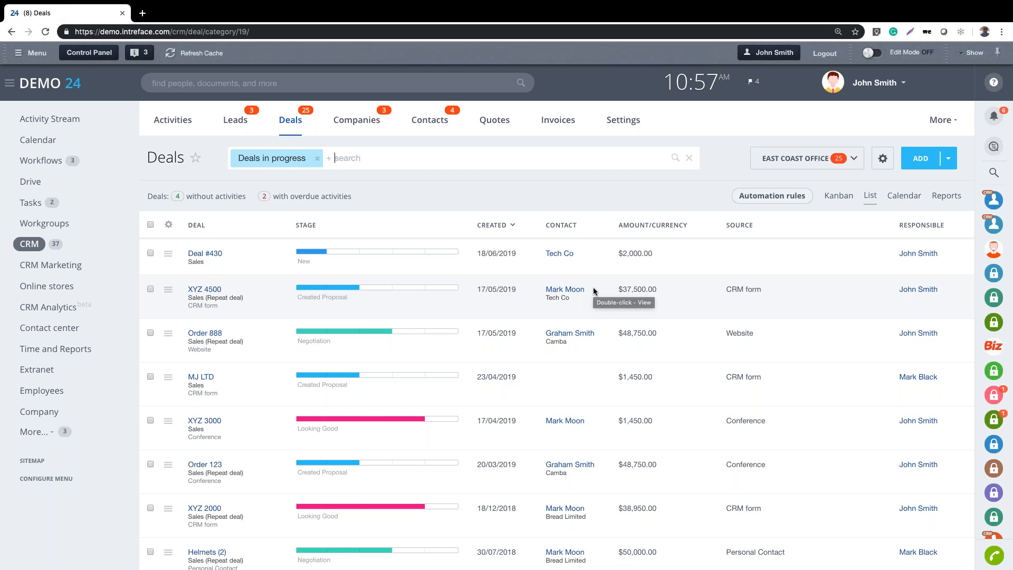
click(168, 224)
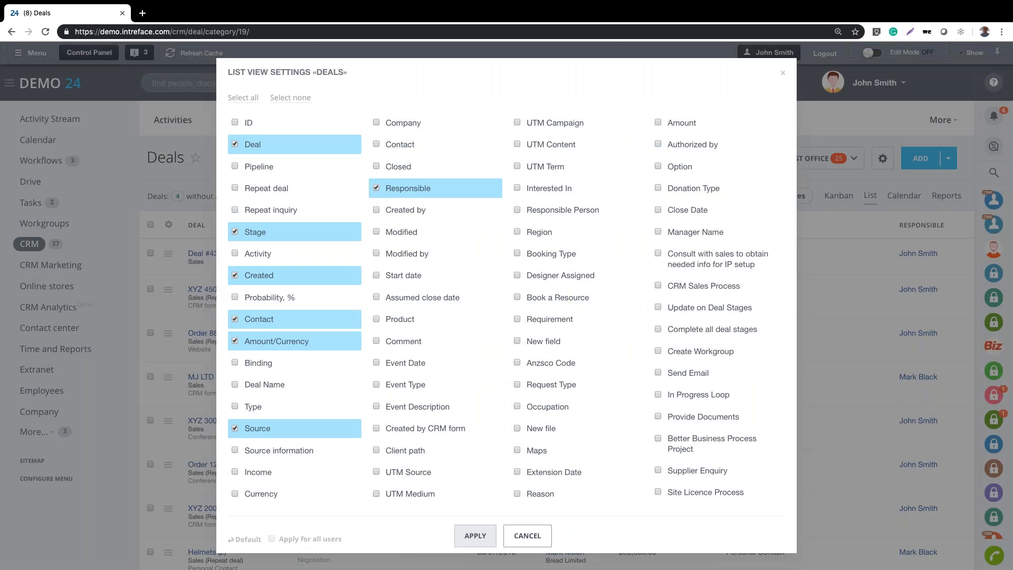
click(265, 300)
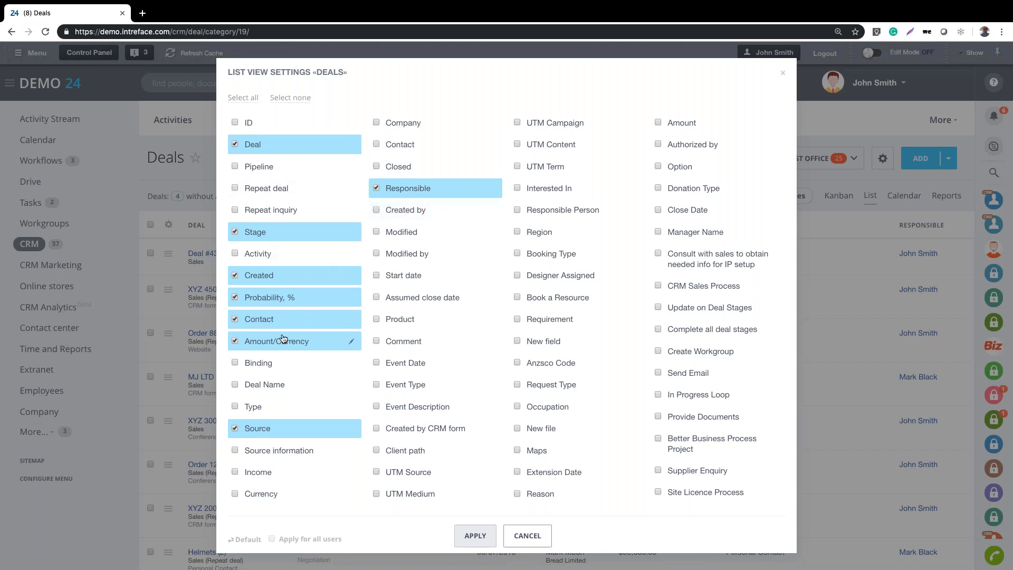
click(476, 536)
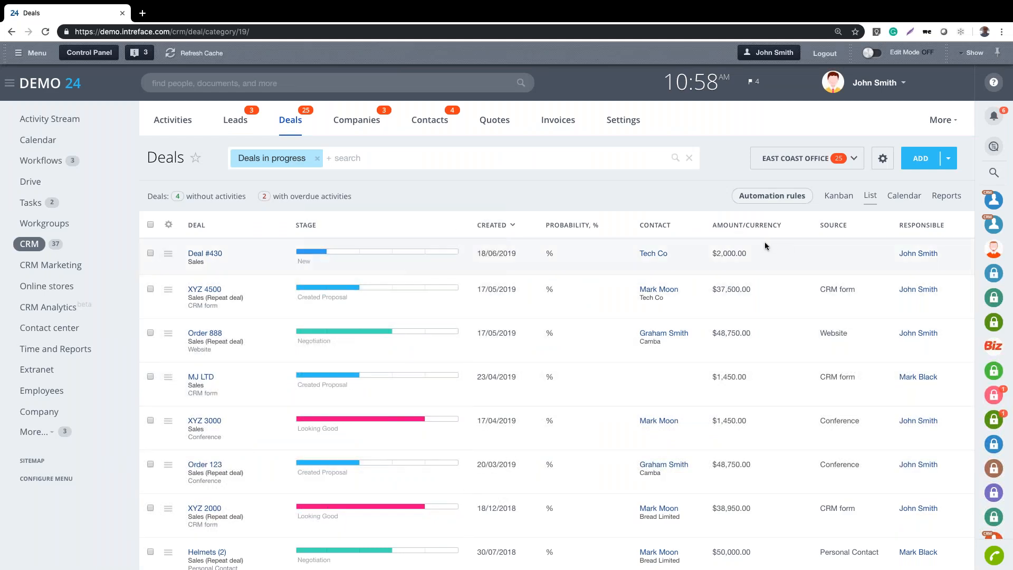
- Move the Probability, % column ahead of the Created column and widen the Deal column
drag(578, 226, 491, 221)
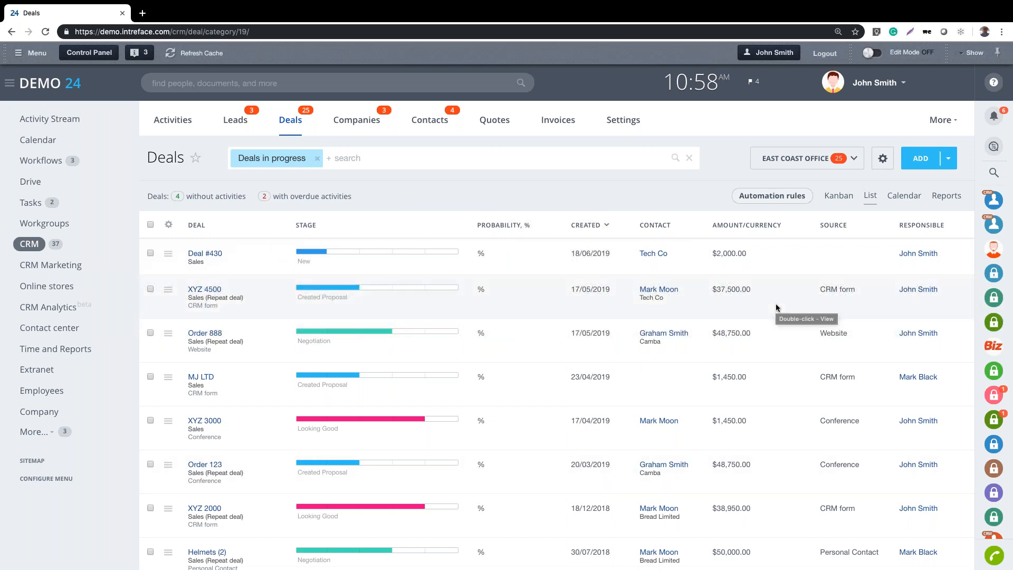
drag(286, 222, 365, 227)
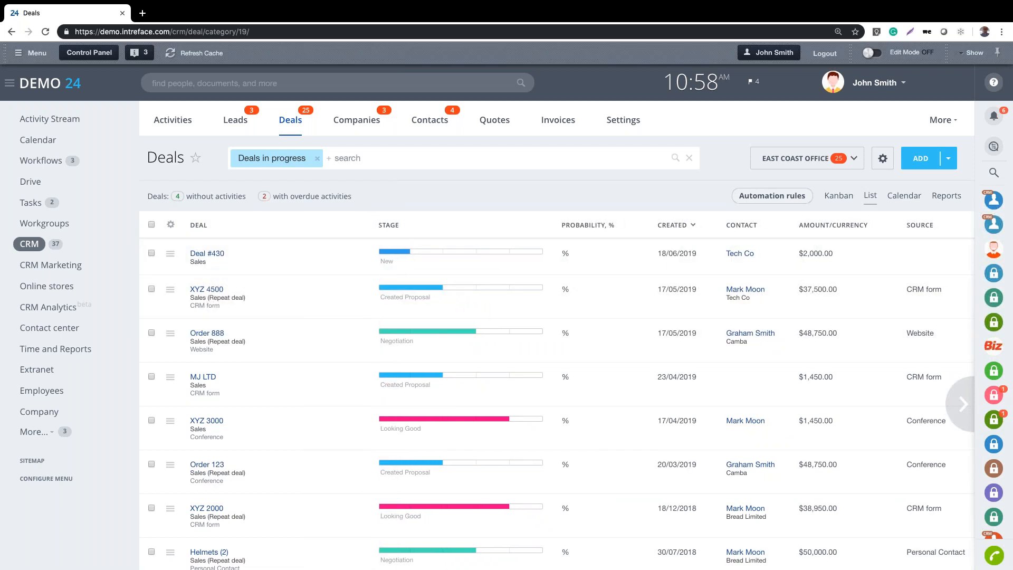
- Open the deals filter and set the responsible person to the employee listed at the top beside the first entry
click(335, 157)
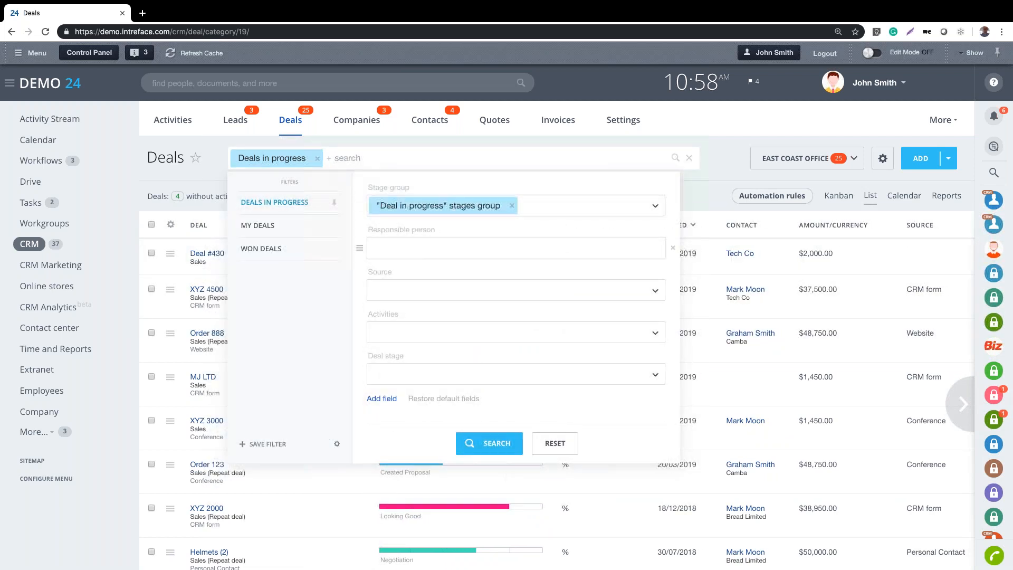
click(418, 249)
click(525, 309)
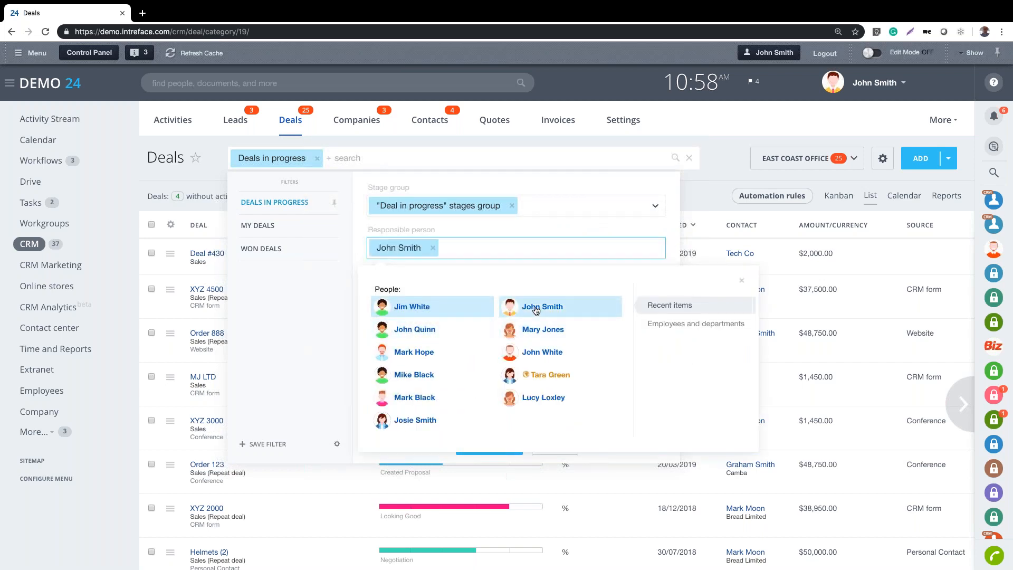
click(302, 323)
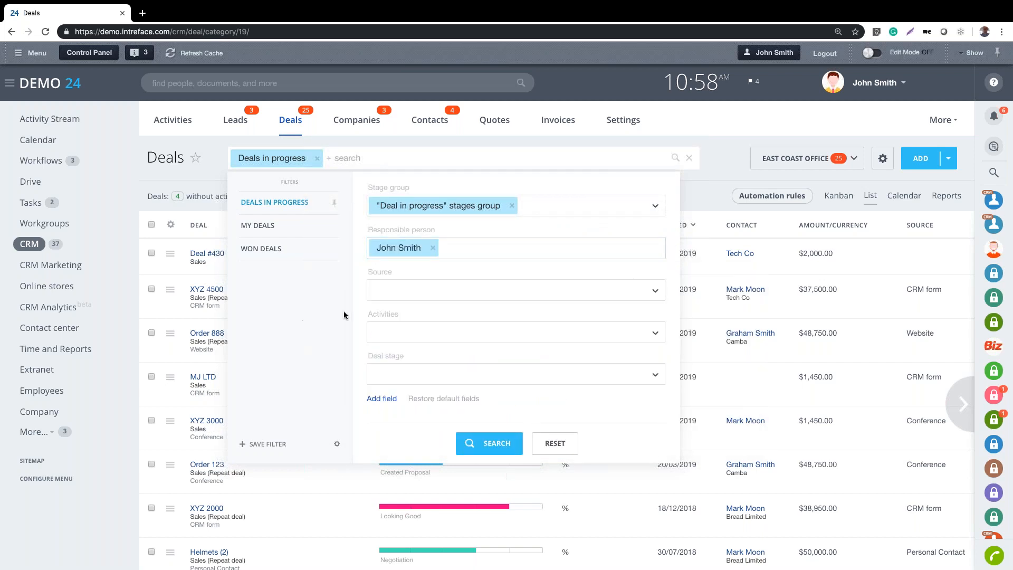
- Look through the Source options in the deals filter
click(418, 293)
scroll(429, 352, down, 3)
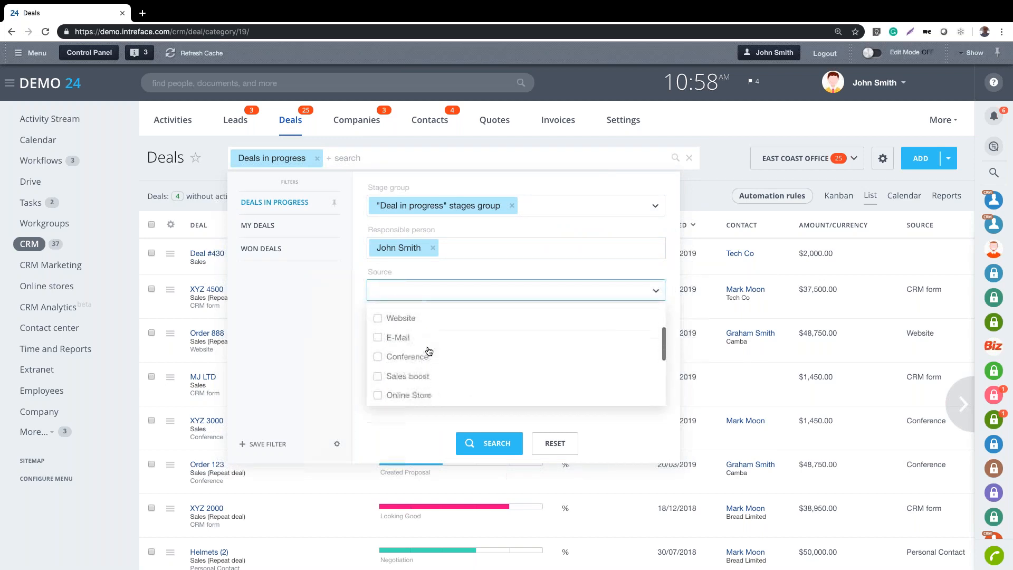
click(318, 341)
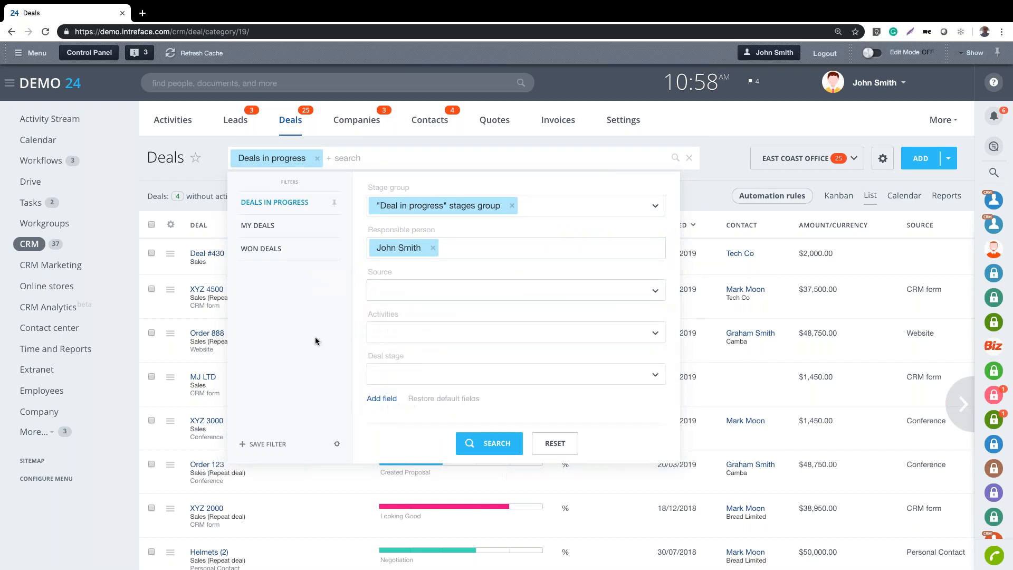
- Restrict the filter to the Looking Good and Negotiation deal stages and run the search
click(426, 376)
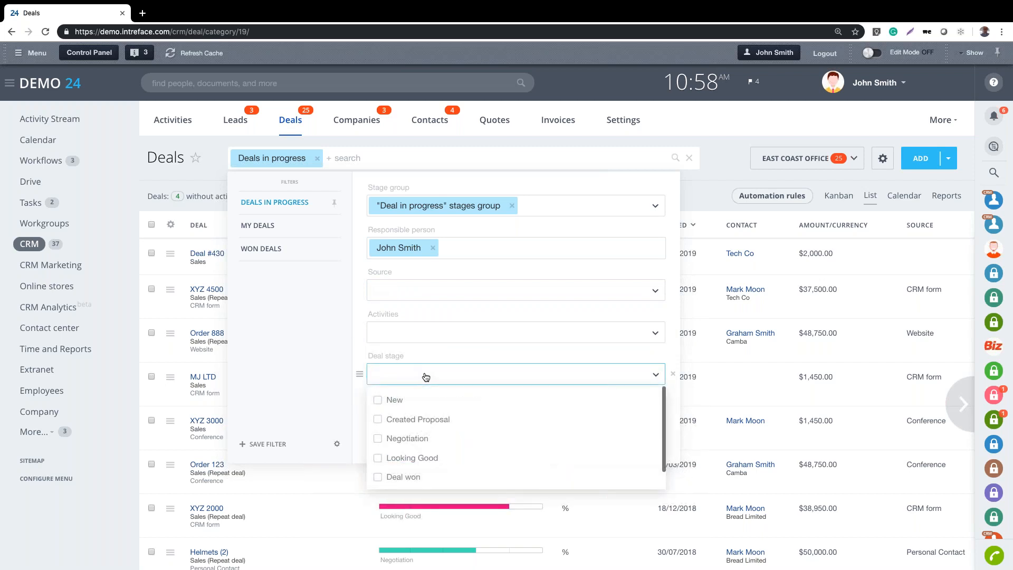
click(433, 461)
click(430, 438)
click(325, 363)
click(489, 444)
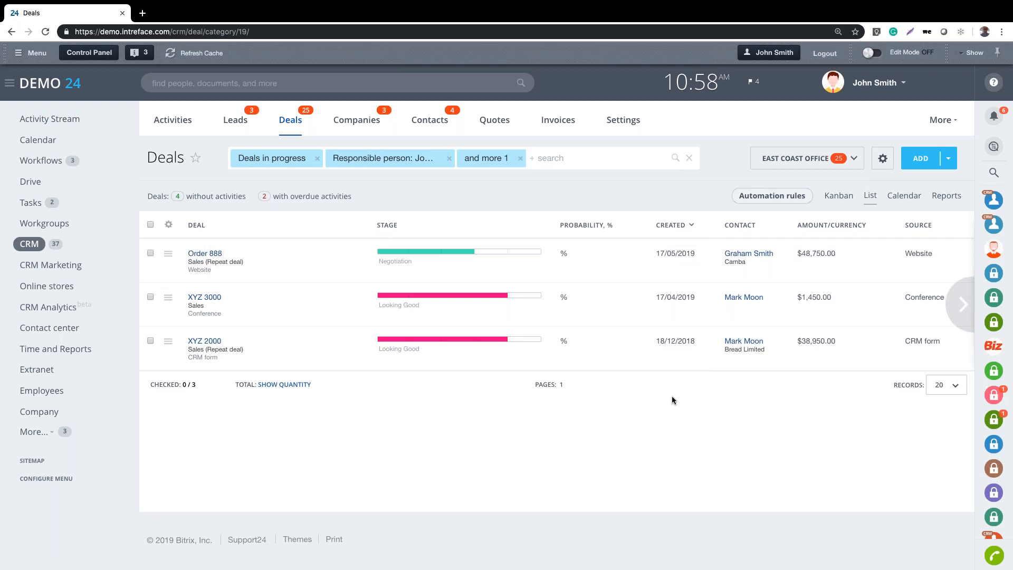
- Review the import and export options for the filtered deals
click(883, 159)
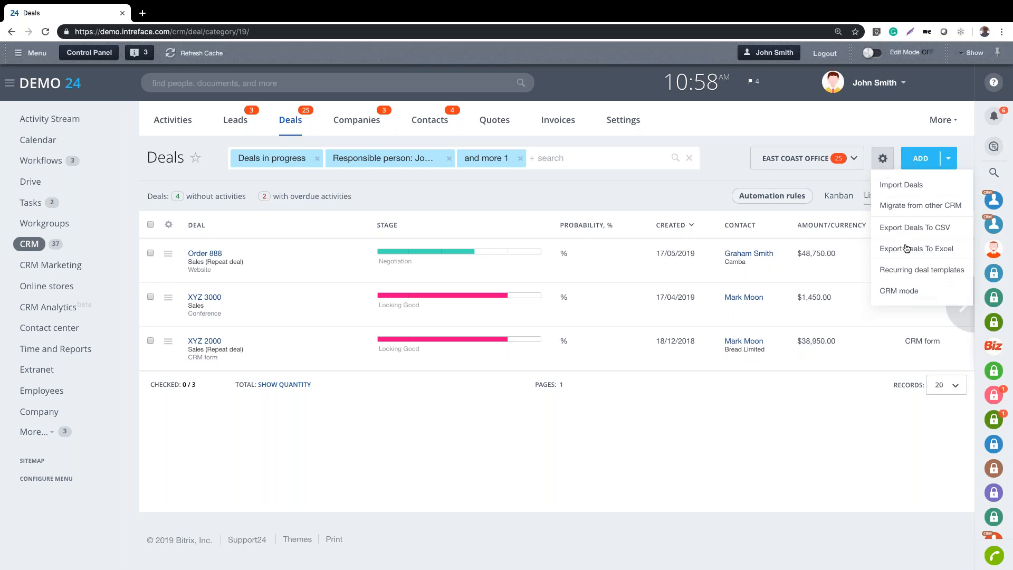
click(581, 453)
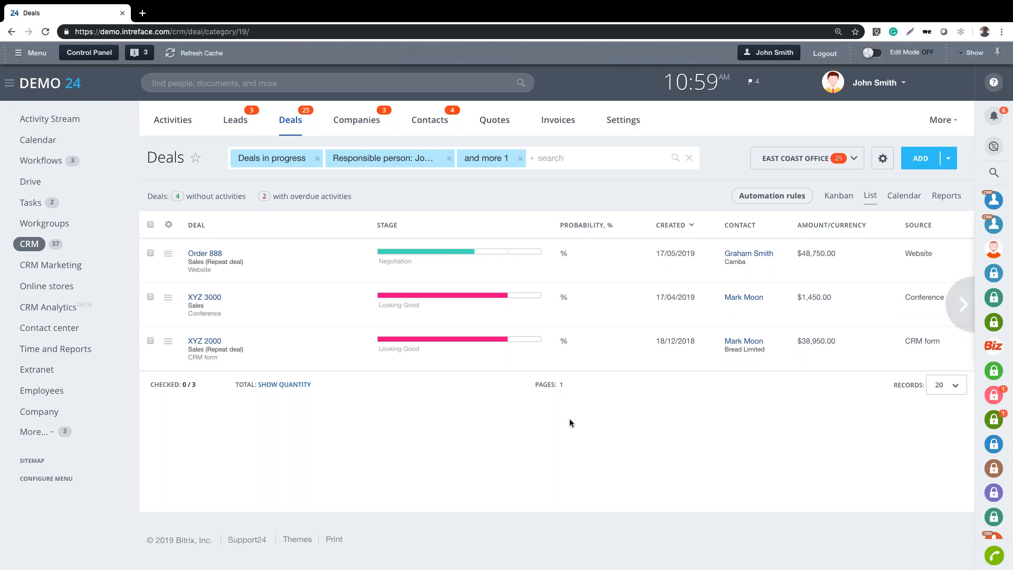
- Go to the deal reports and look over the report types available for a new report
click(952, 201)
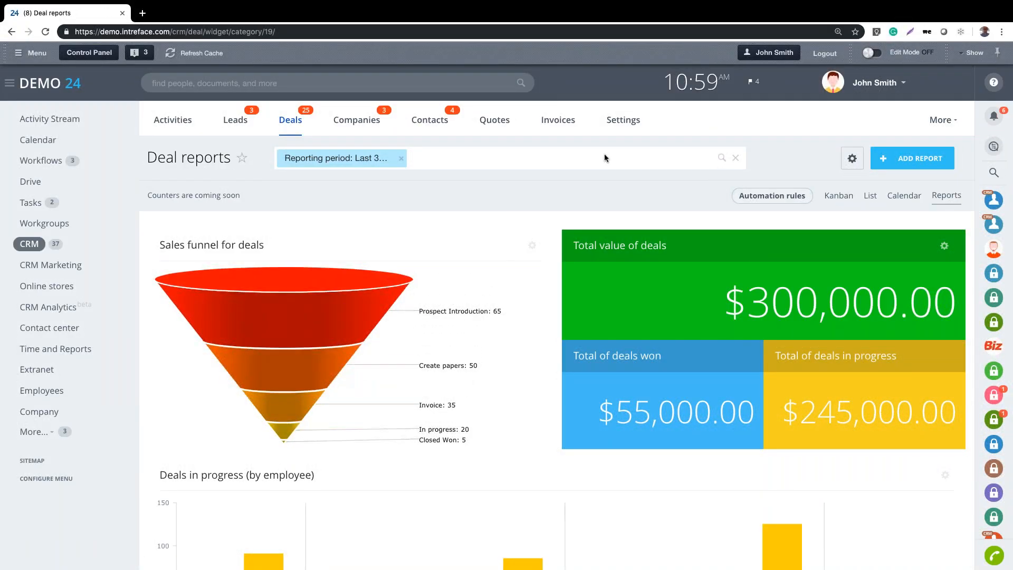
click(927, 164)
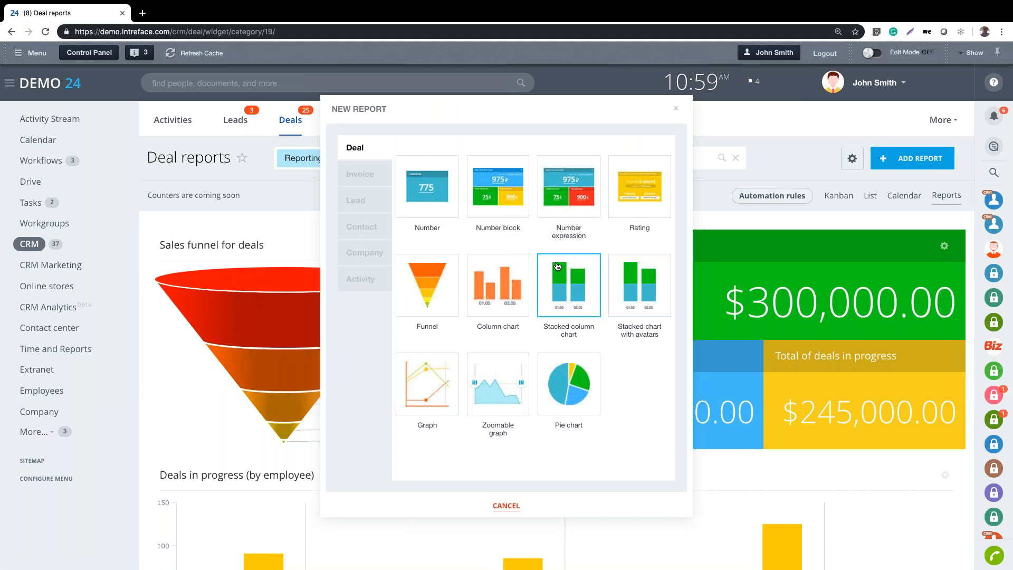
click(677, 111)
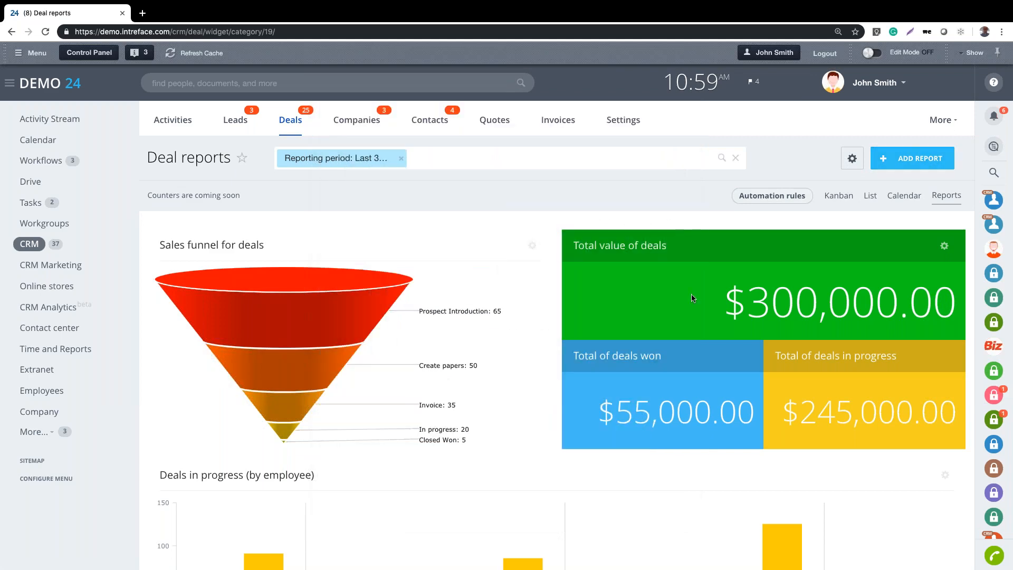
- Try rearranging the widgets on the deal reports page
mouse_move(721, 247)
mouse_down()
mouse_move(574, 255)
mouse_move(683, 271)
mouse_move(724, 242)
mouse_up()
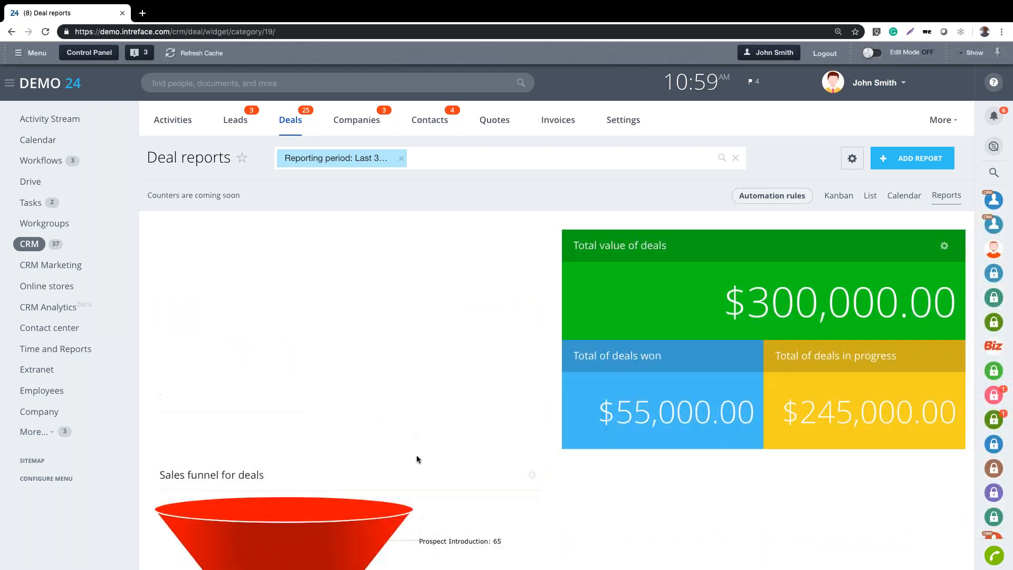
drag(447, 437, 450, 364)
- Examine the parameters of the Total value of deals widget and look over the remaining deal report charts
click(944, 246)
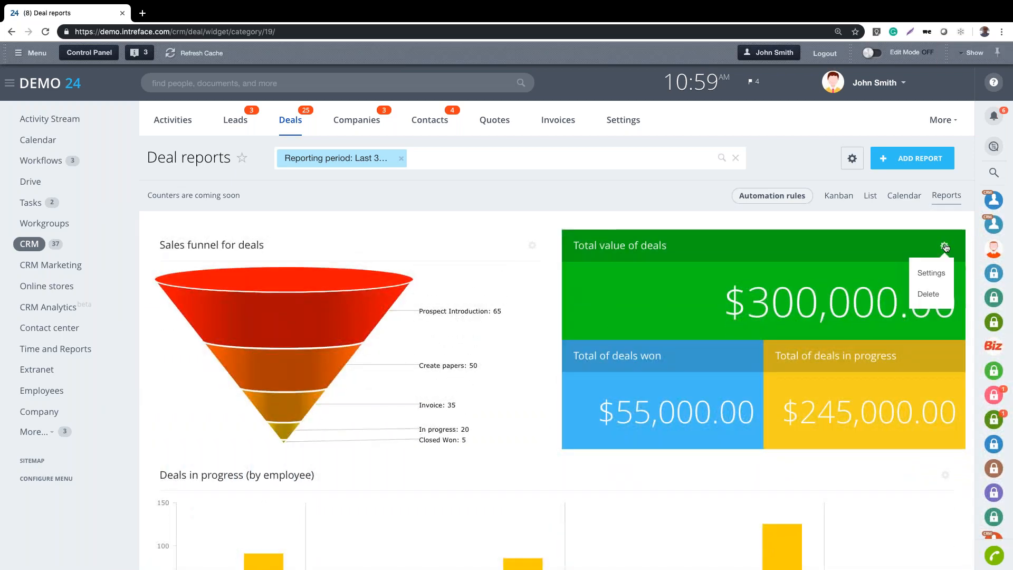
click(932, 274)
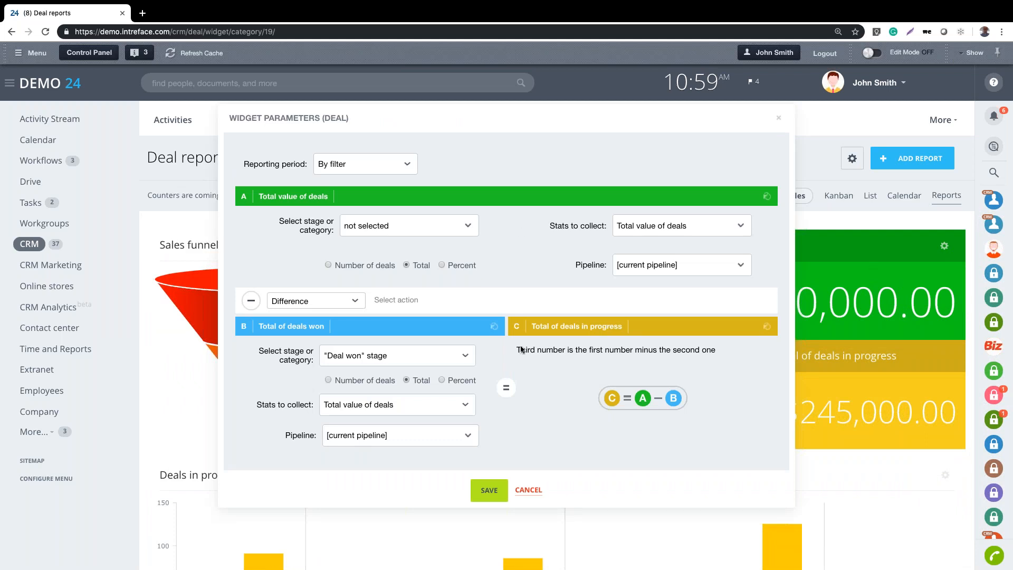
click(530, 492)
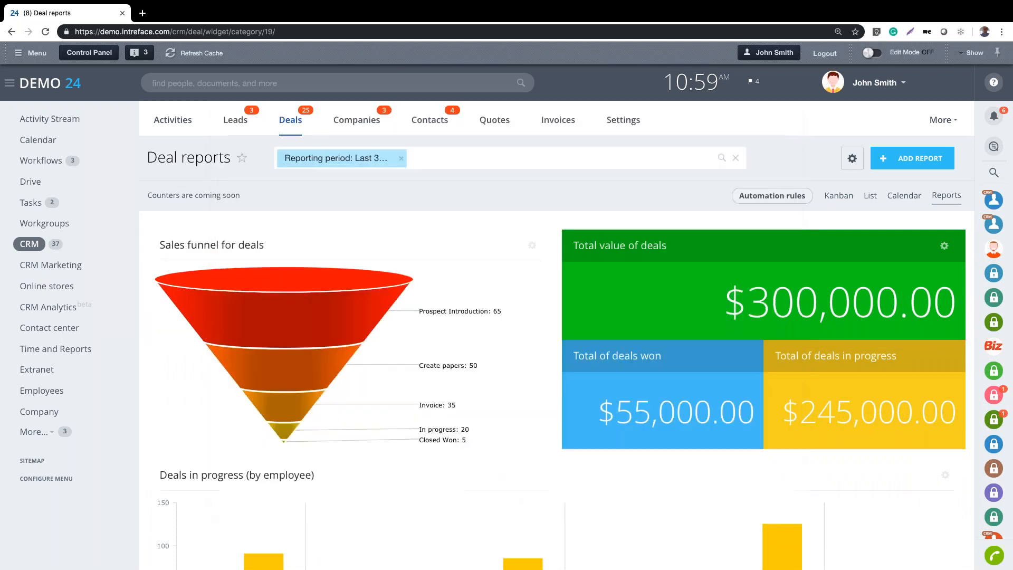
scroll(575, 429, down, 10)
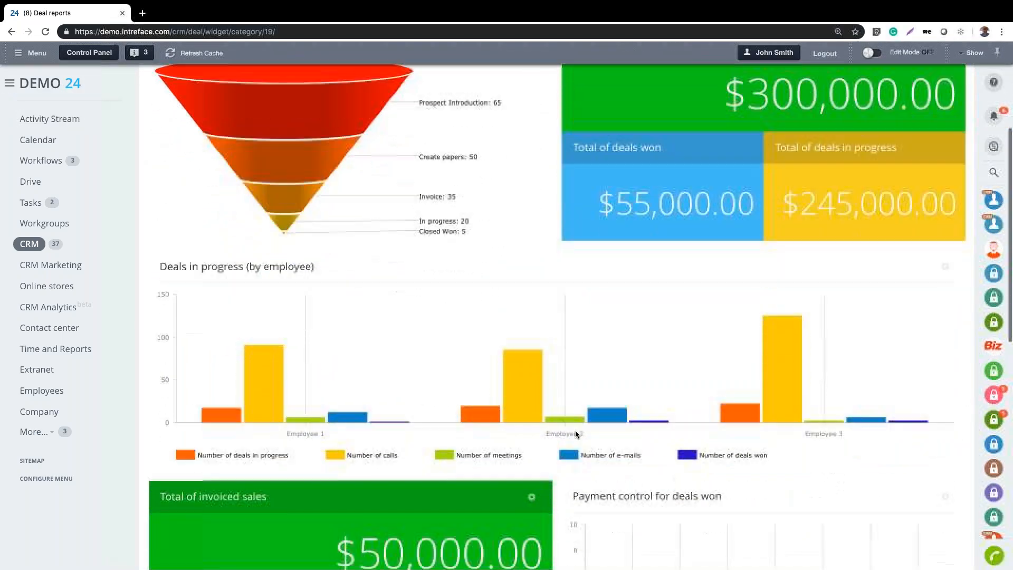
scroll(575, 429, up, 10)
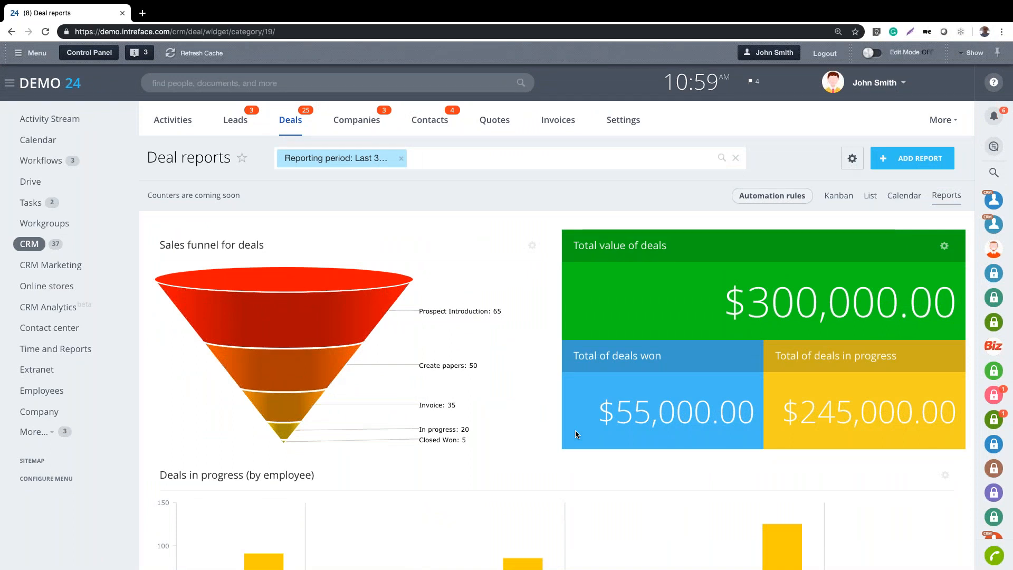
- Go to the CRM Start page, review its charts and expand the first employee's breakdown in Manager counters
click(942, 120)
click(900, 170)
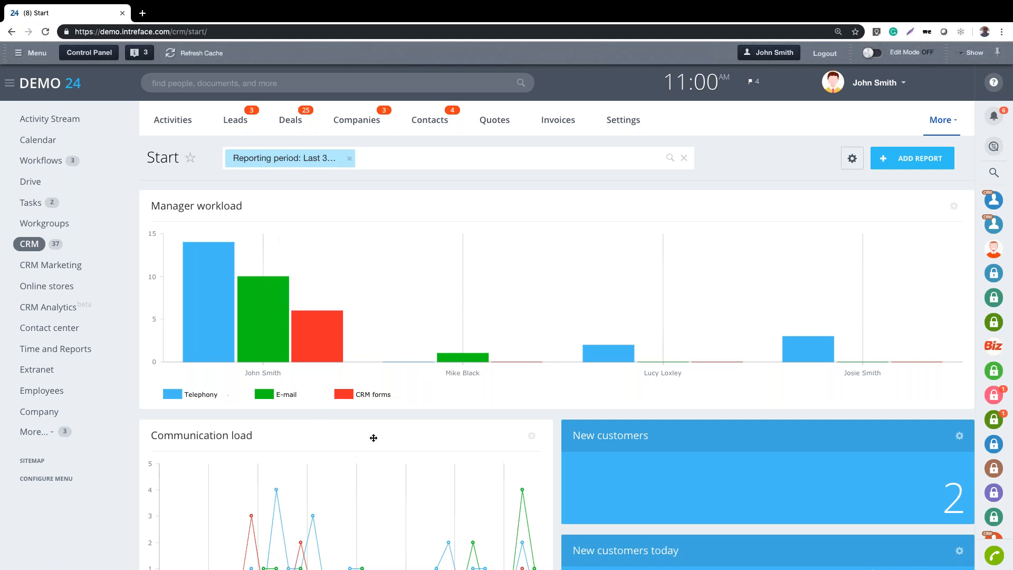
scroll(512, 451, down, 5)
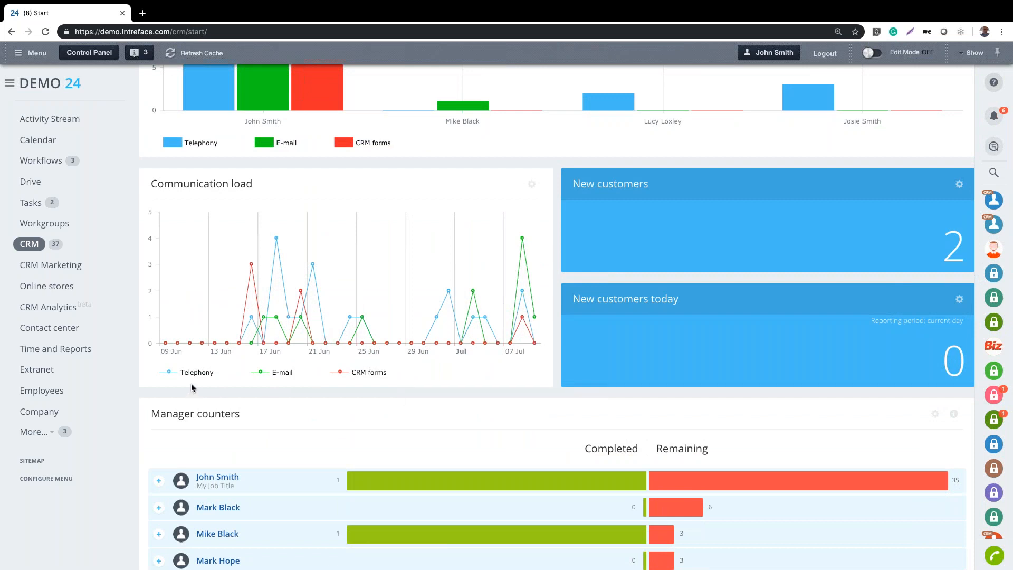
scroll(548, 388, down, 2)
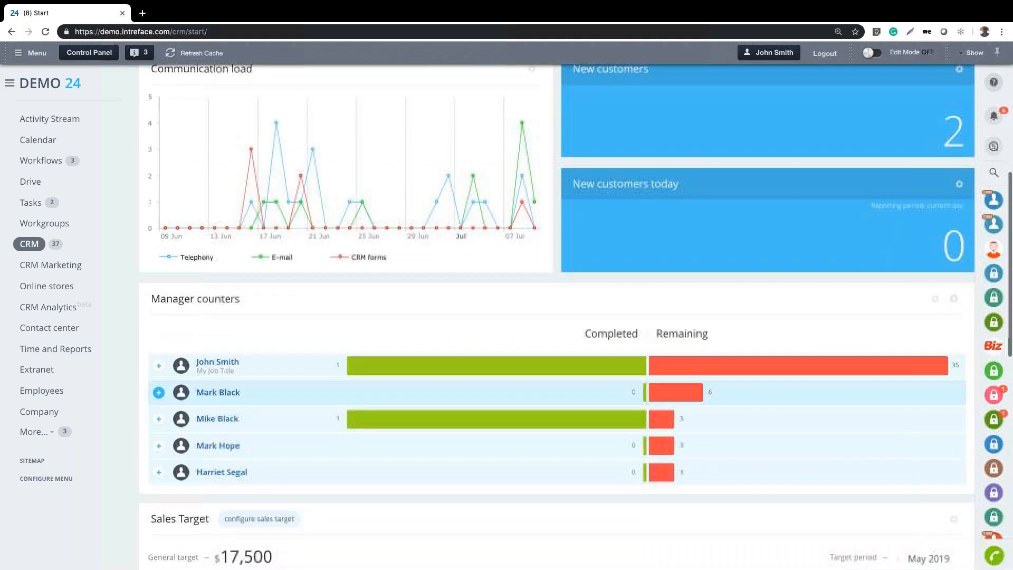
click(159, 337)
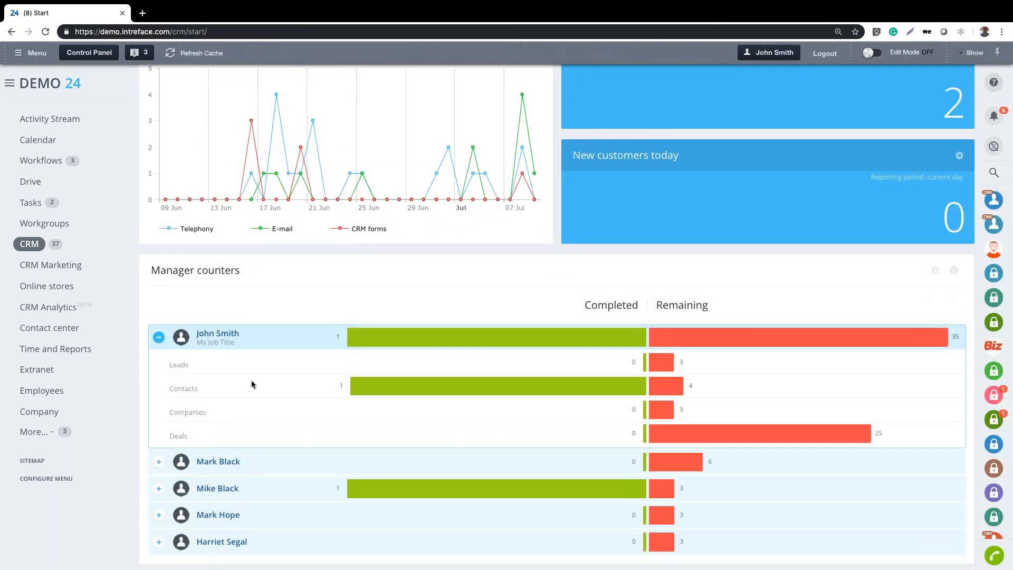
scroll(251, 384, down, 1)
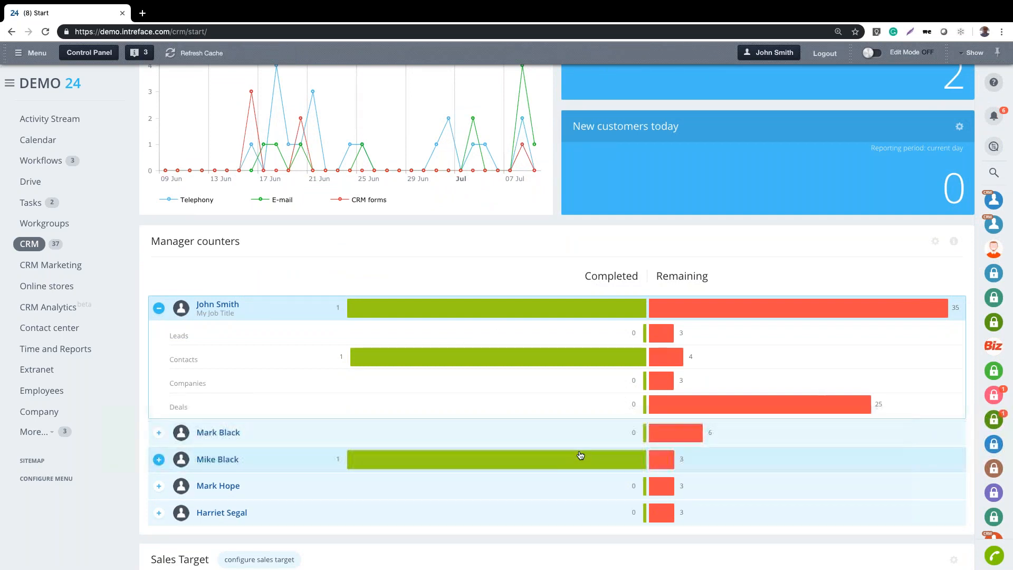
- Review the Sales Target section and expand the first employee's target progress
scroll(580, 455, down, 6)
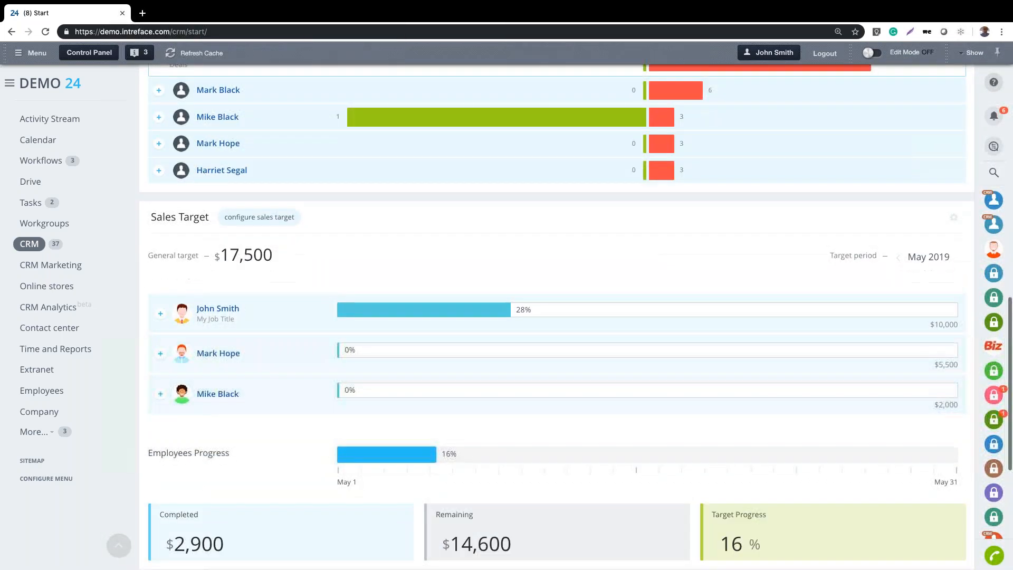
scroll(557, 317, down, 1)
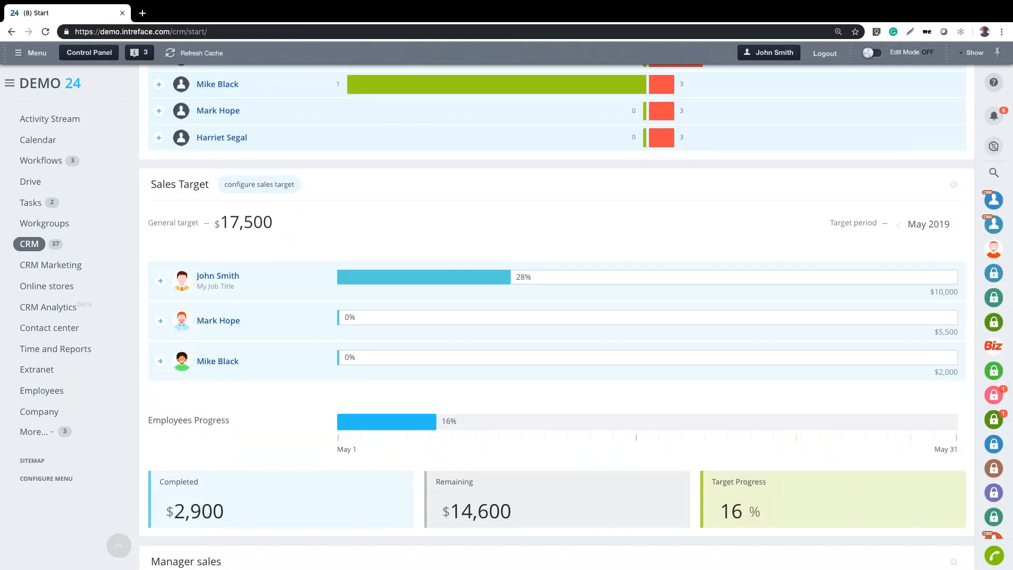
click(160, 281)
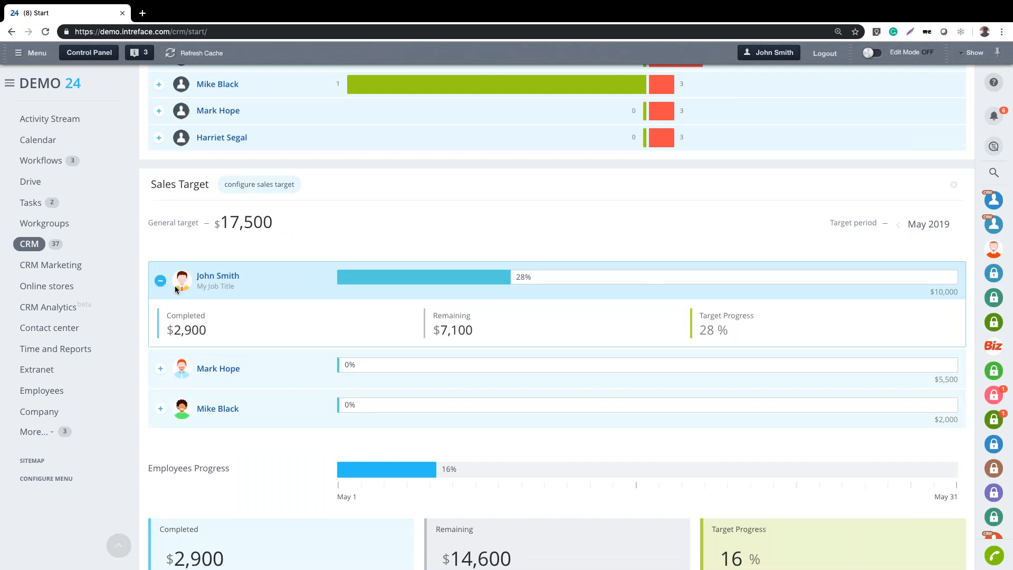
- Go to the CRM Reports page listing the deal, product and lead reports
scroll(363, 343, up, 10)
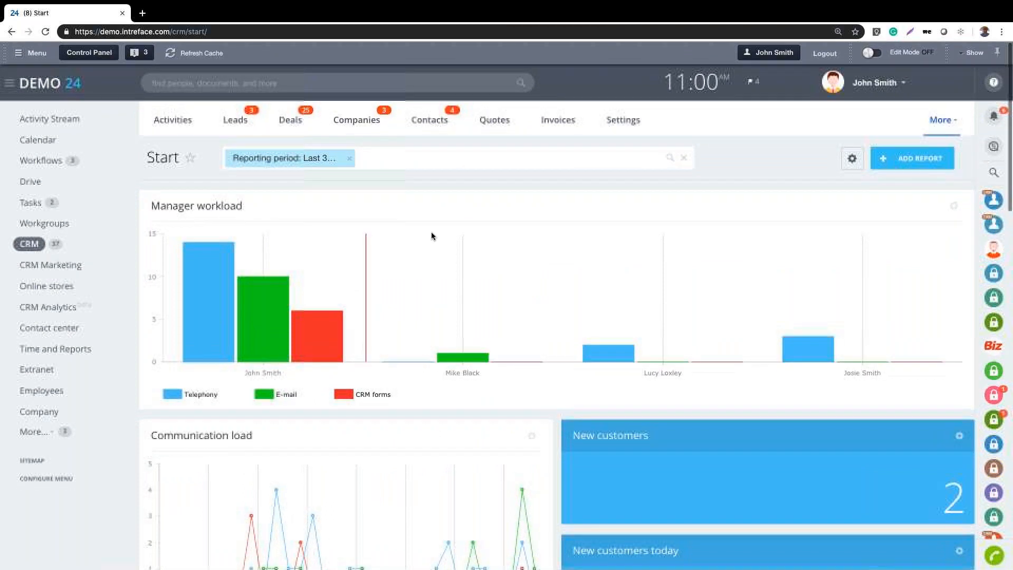
click(940, 120)
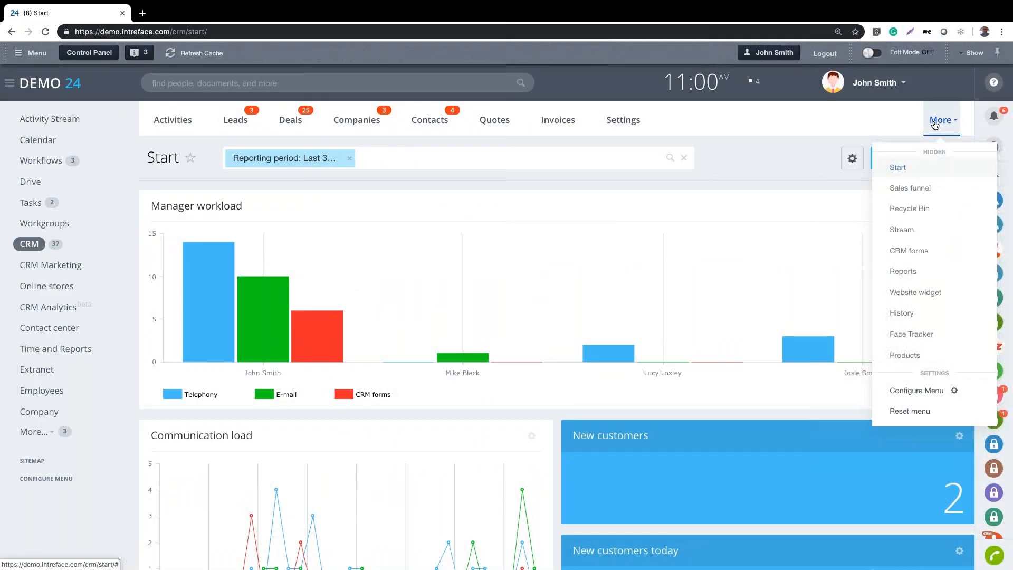
click(903, 271)
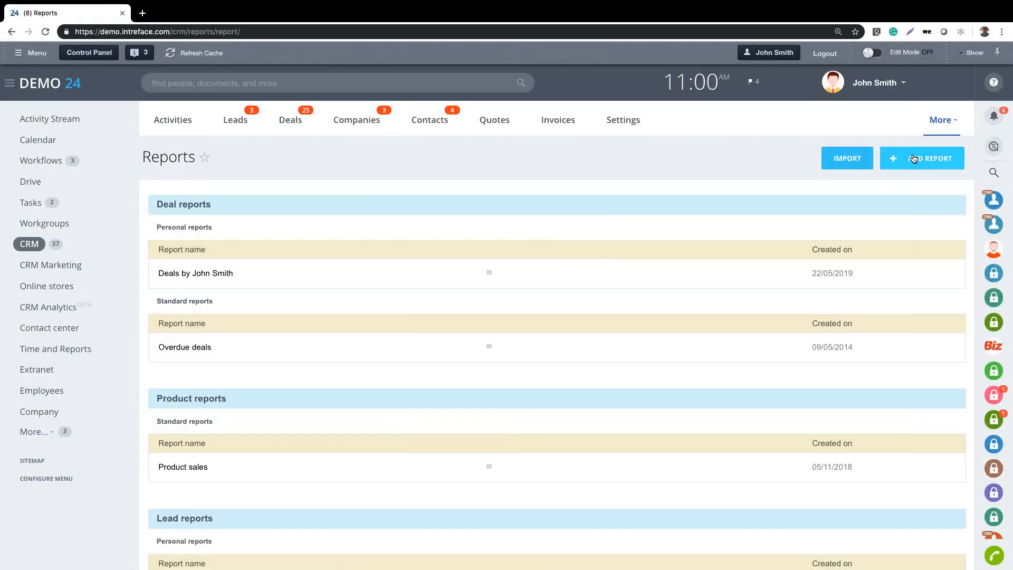
- Start a new CRM report based on the Deal fields and continue to the report wizard
click(893, 159)
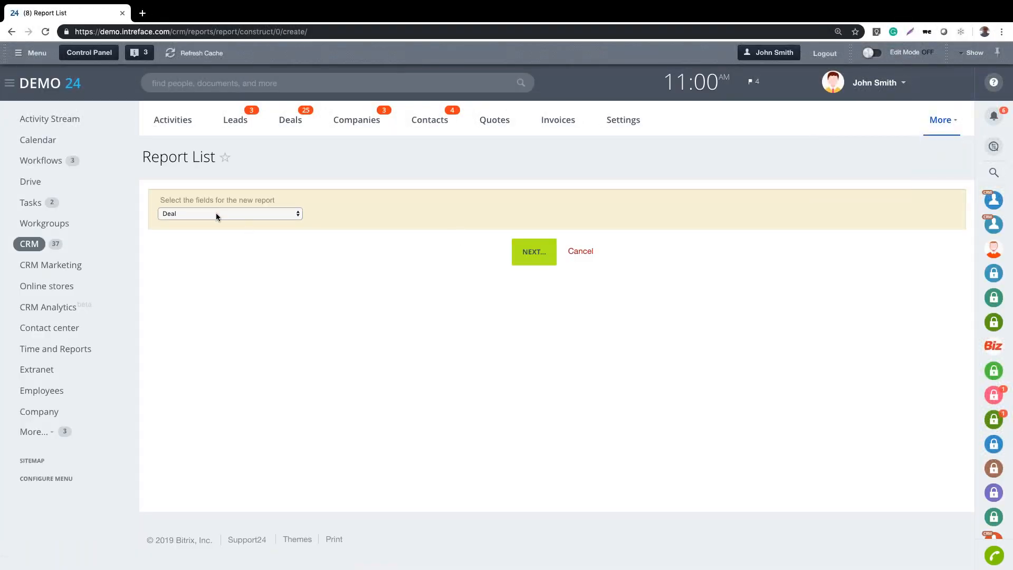
click(217, 213)
click(218, 214)
click(538, 254)
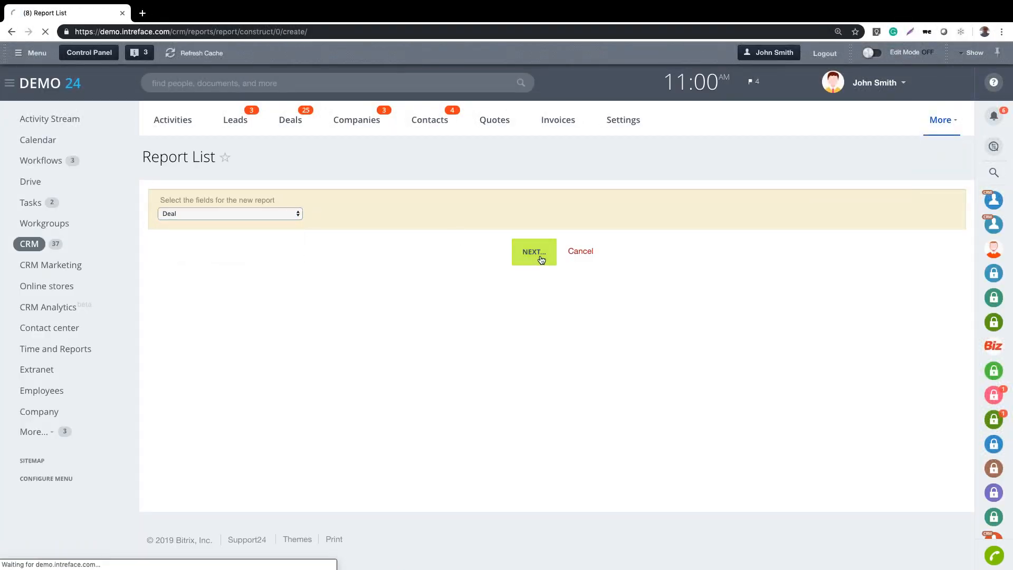
- Add a filter condition to the new report limiting it to deals whose Deal stage is equal to Promised
scroll(321, 292, down, 2)
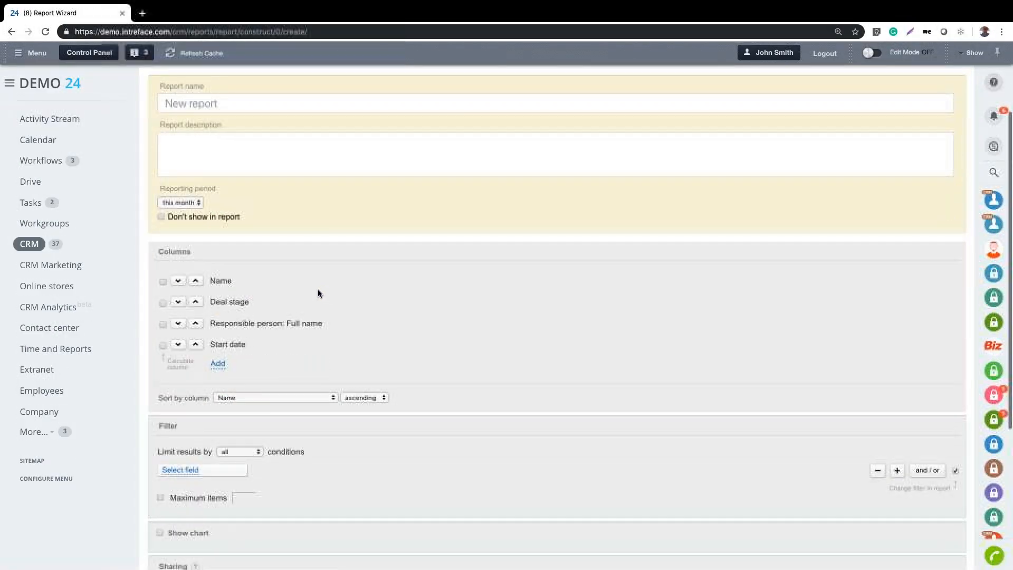
scroll(407, 345, down, 2)
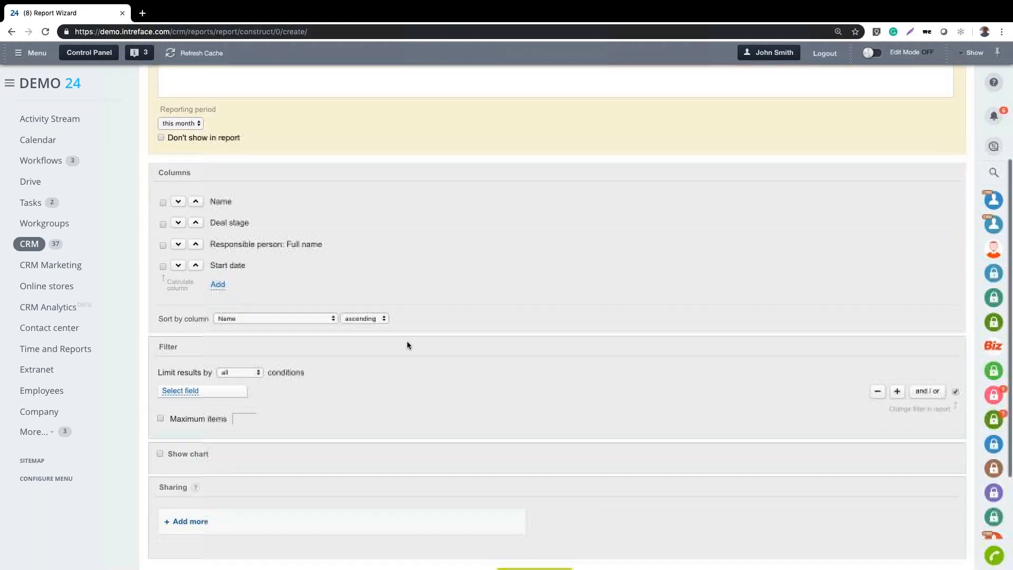
click(182, 394)
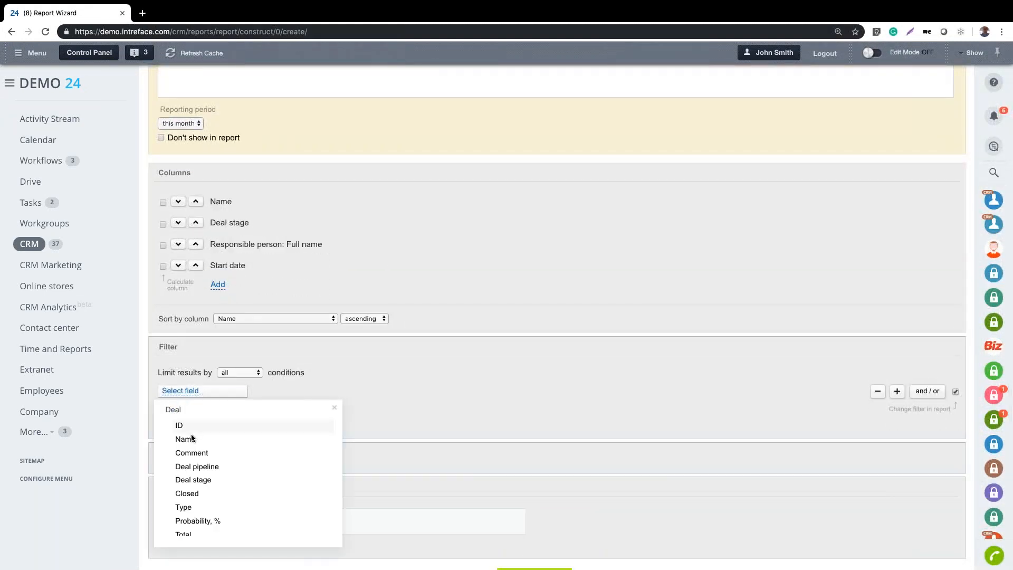
click(200, 480)
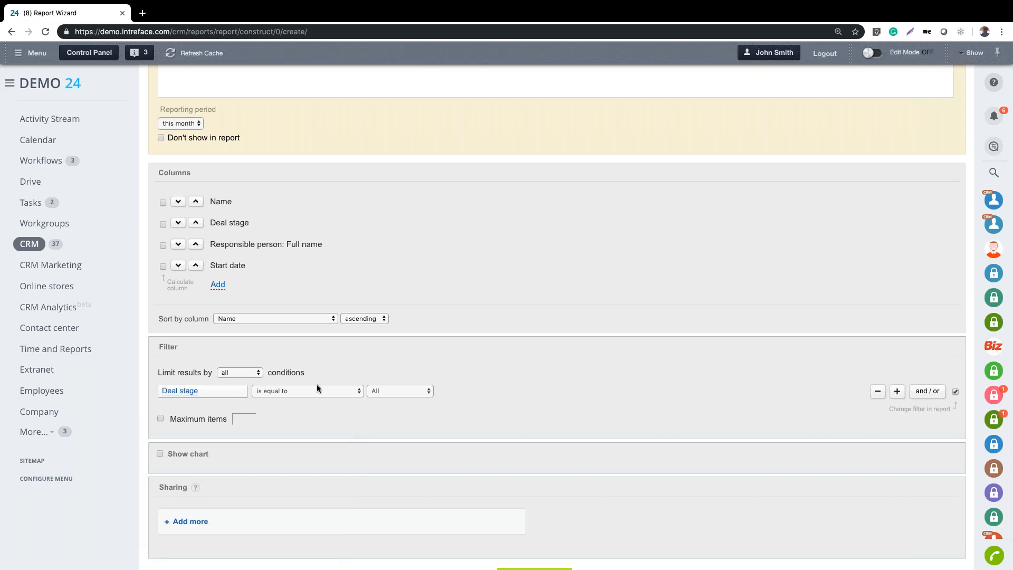
click(400, 389)
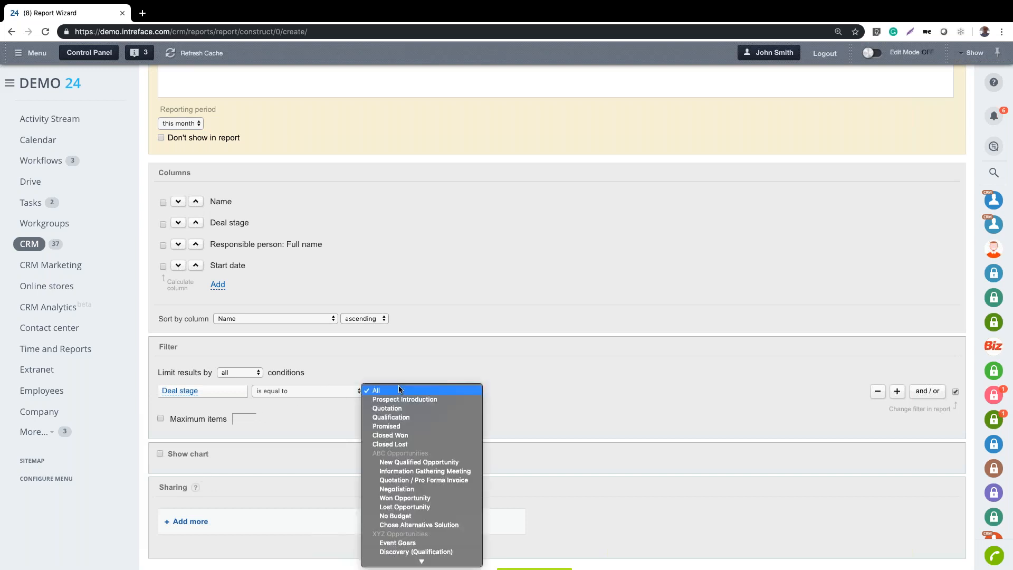
click(406, 427)
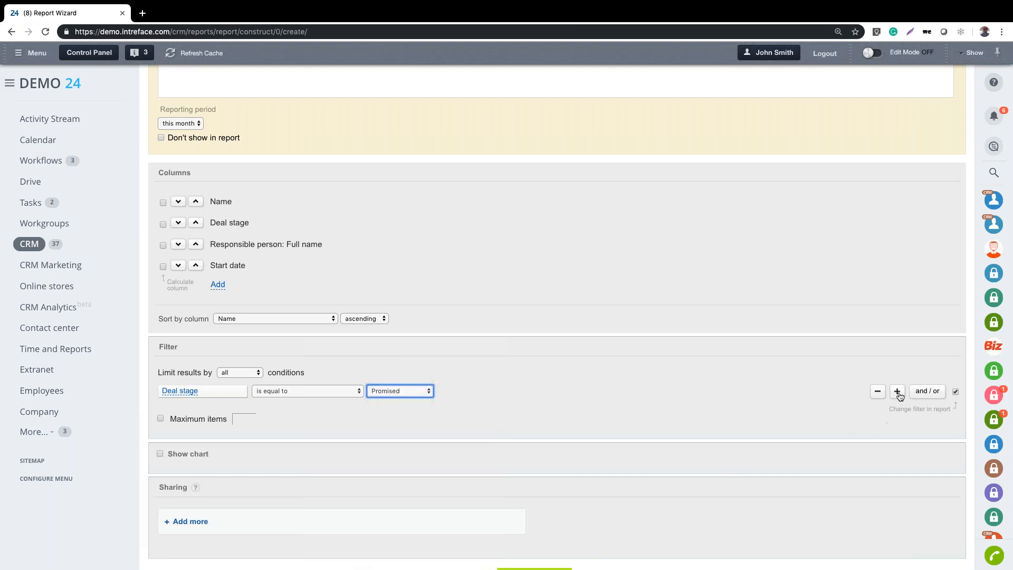
- Add a second filter condition to the report using the deal's Responsible Person field
click(897, 392)
click(181, 411)
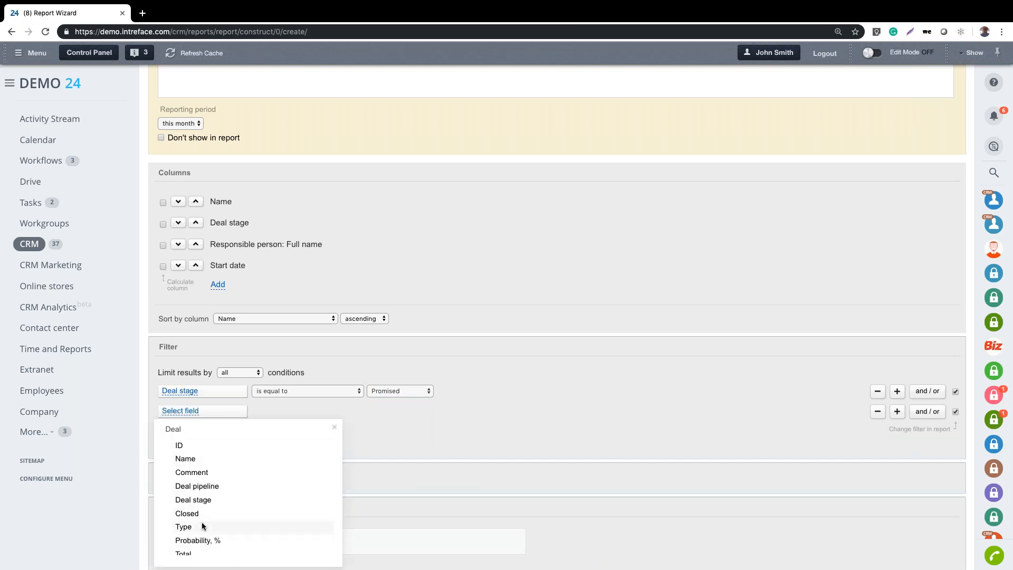
scroll(236, 485, down, 3)
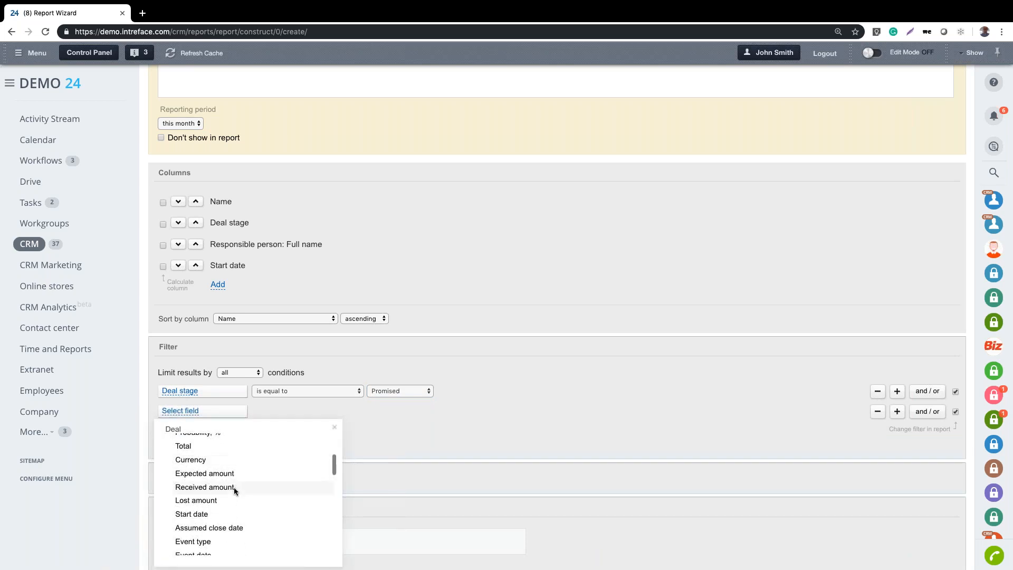
scroll(218, 502, down, 5)
scroll(243, 491, down, 10)
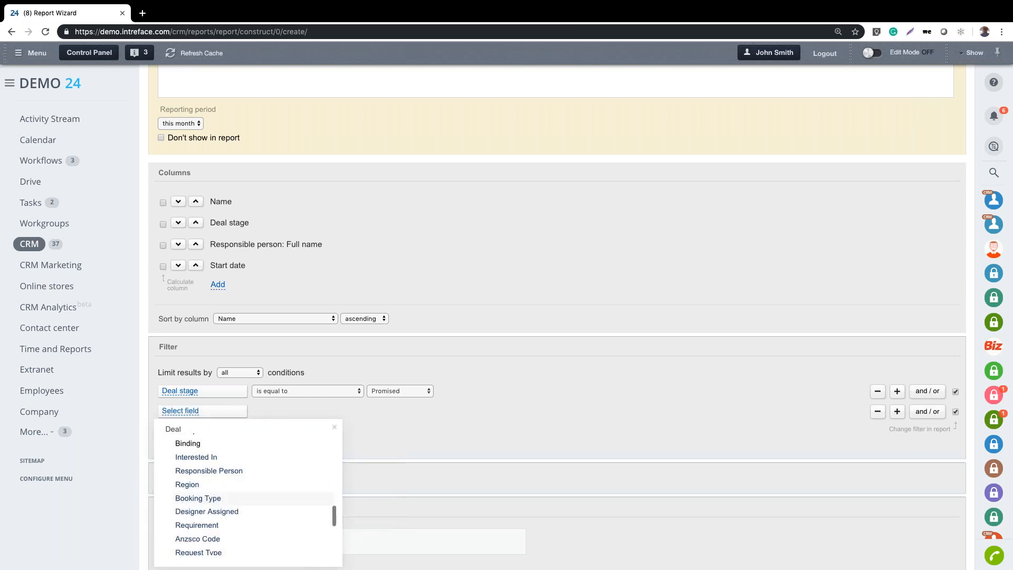
click(226, 471)
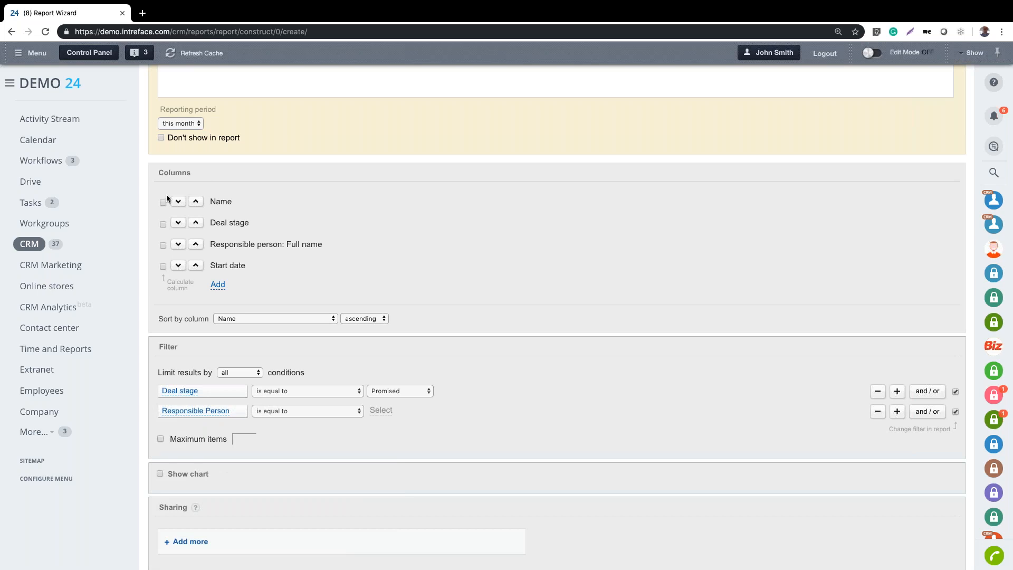
- Enable the chart for the new report and set its chart type to Bar
scroll(396, 262, down, 2)
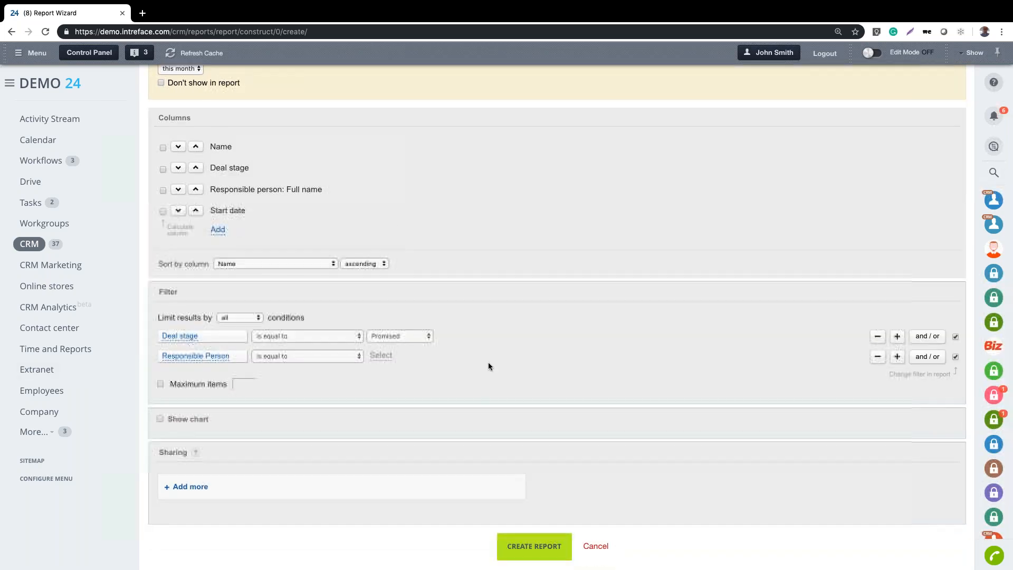
click(159, 419)
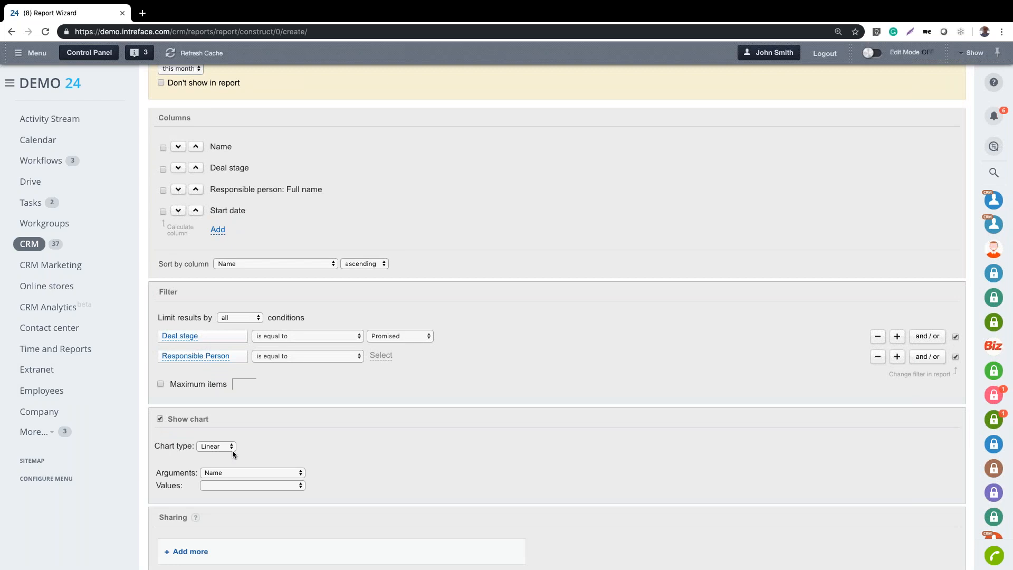
click(219, 447)
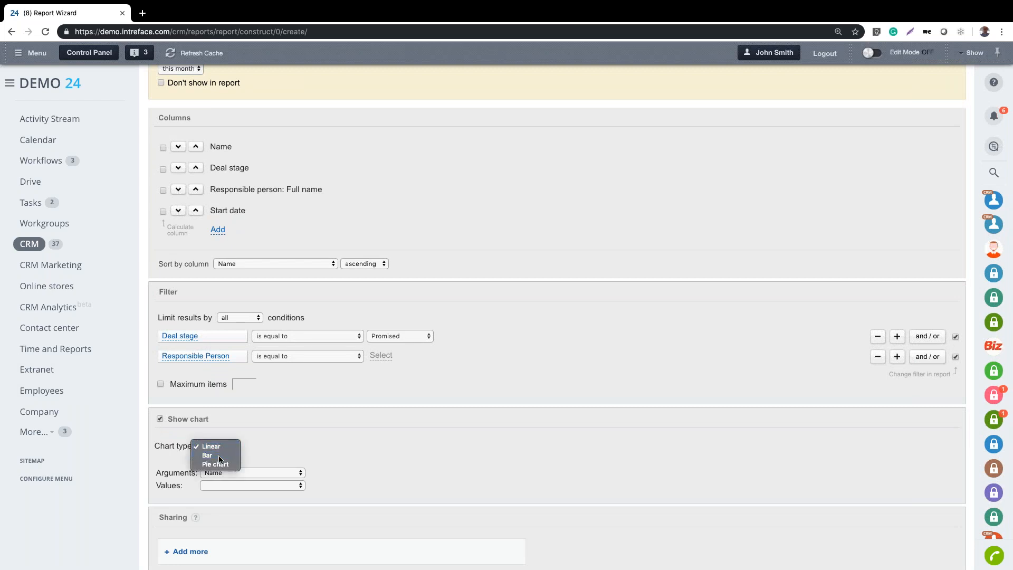
click(220, 457)
- Look over the sharing and preview sections, and return to the report list without creating the report
scroll(383, 457, down, 5)
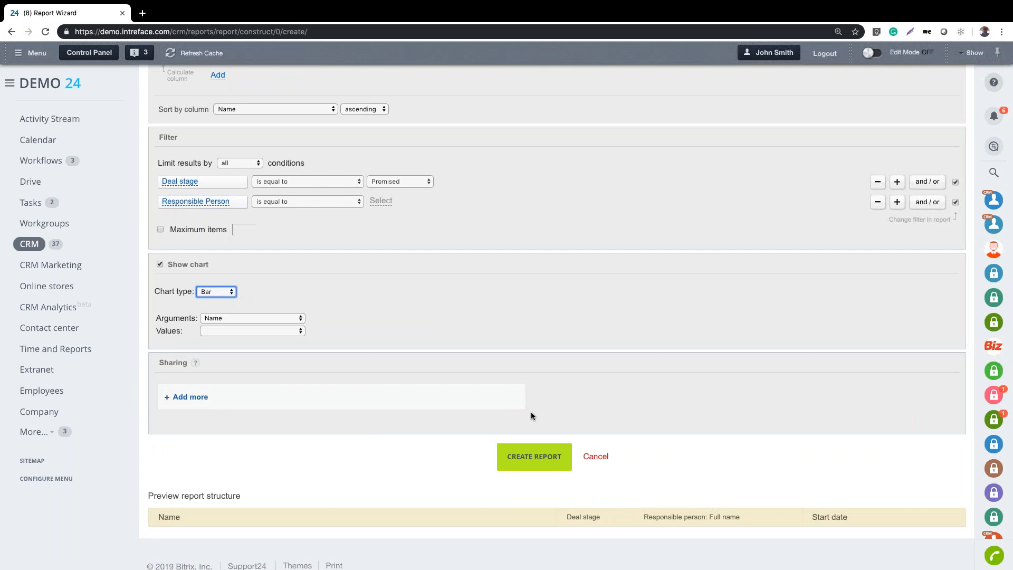
scroll(489, 302, up, 10)
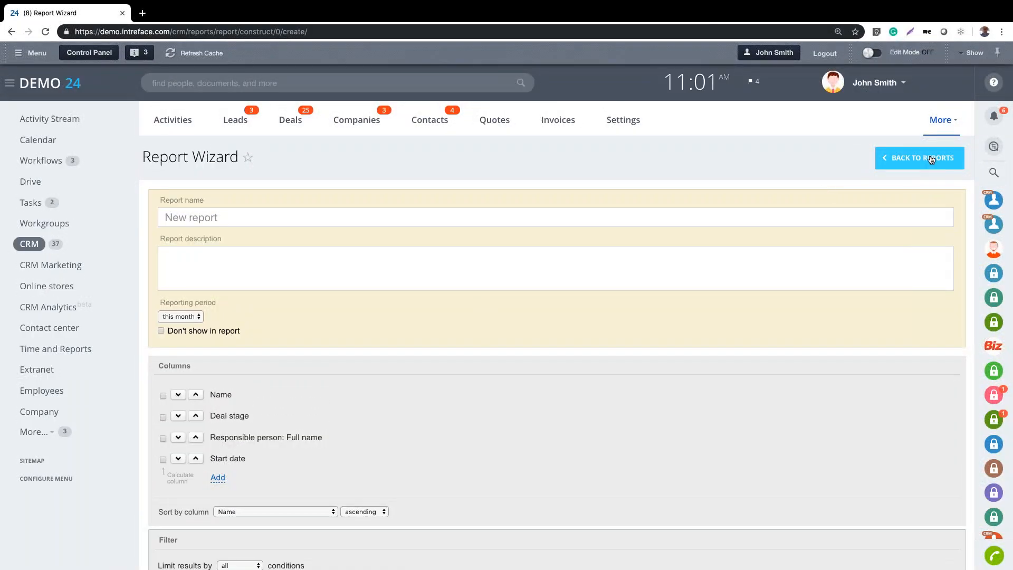
click(928, 158)
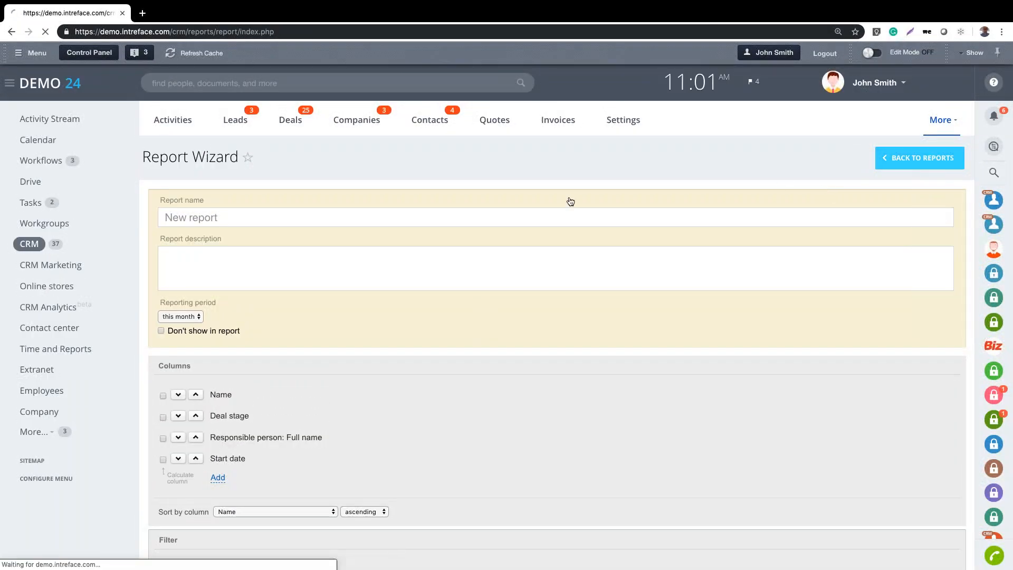